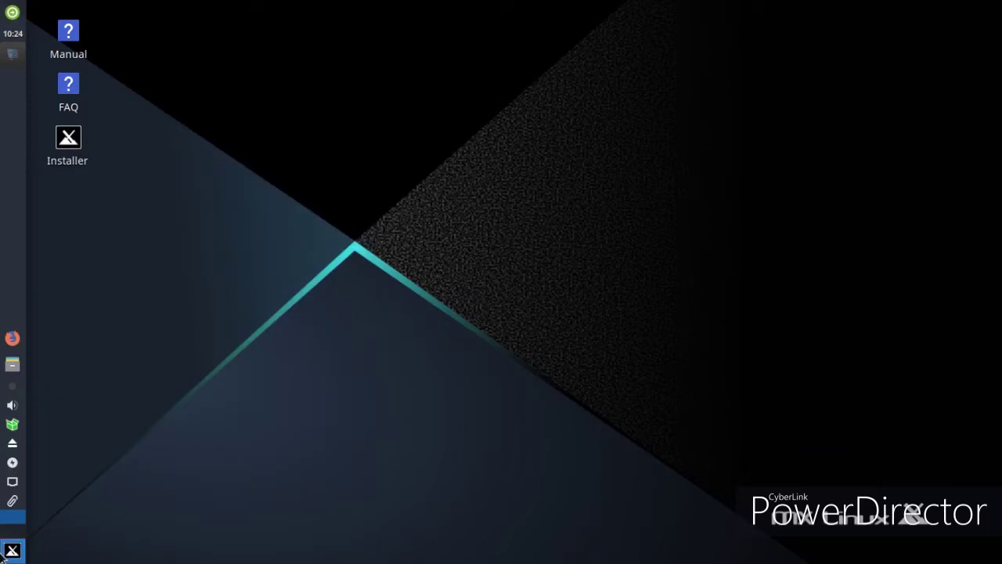
# Open MX Tools from the Whisker Menu, then open and close RemasterCC
pyautogui.click(12, 551)
pyautogui.click(112, 335)
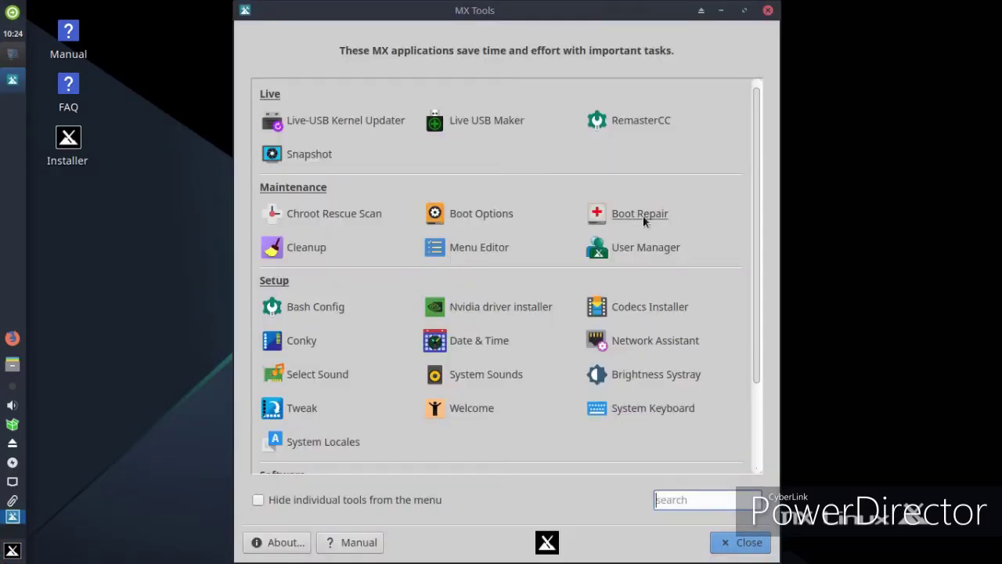
pyautogui.click(627, 120)
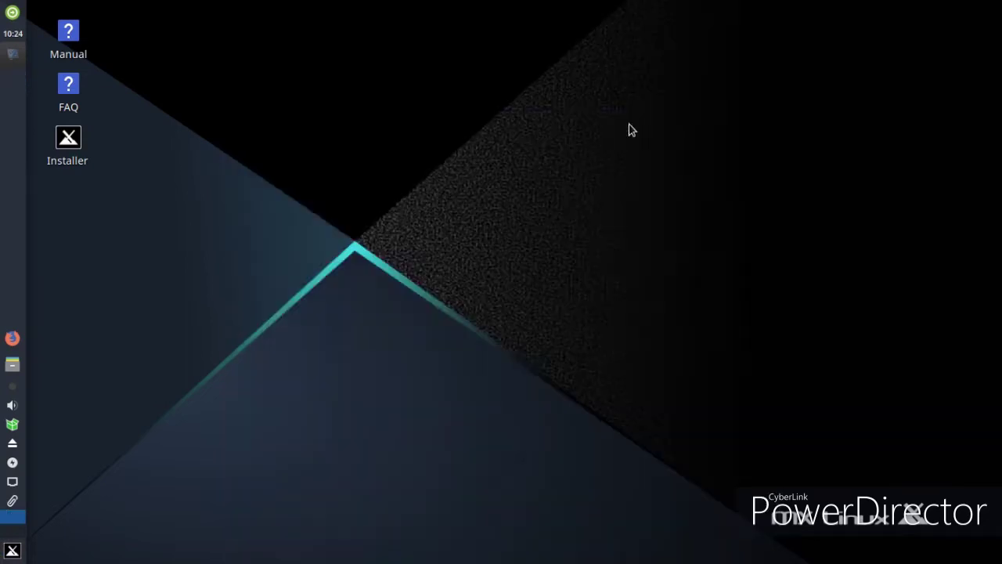
pyautogui.click(717, 123)
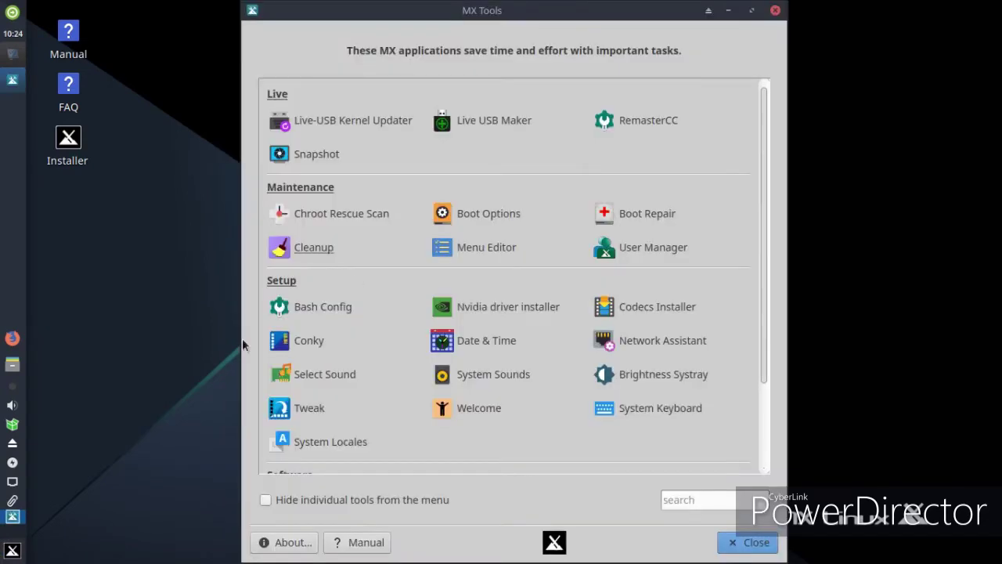
# Launch the Brightness Systray tool from further down the MX Tools list
pyautogui.scroll(-2, 547, 311)
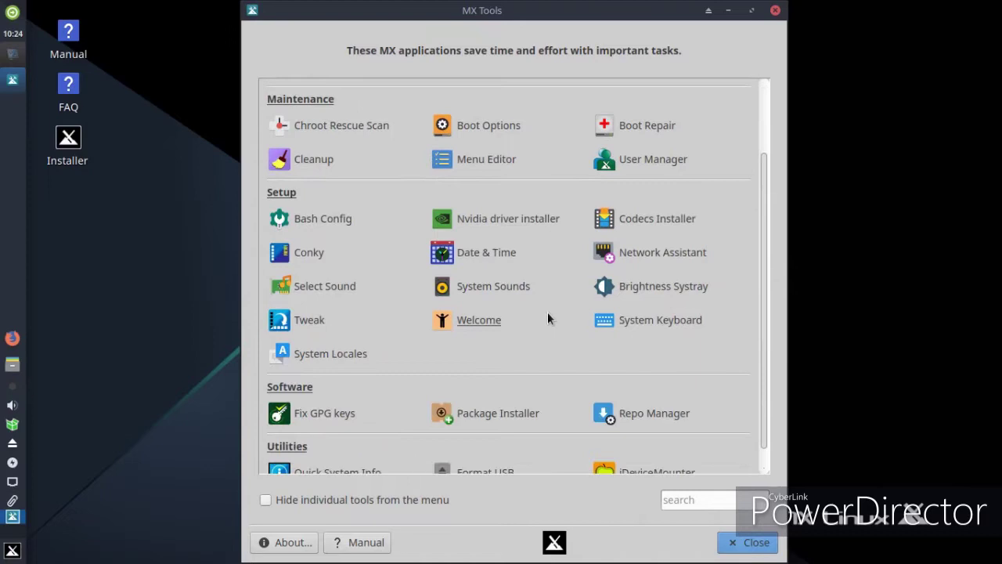
pyautogui.click(627, 288)
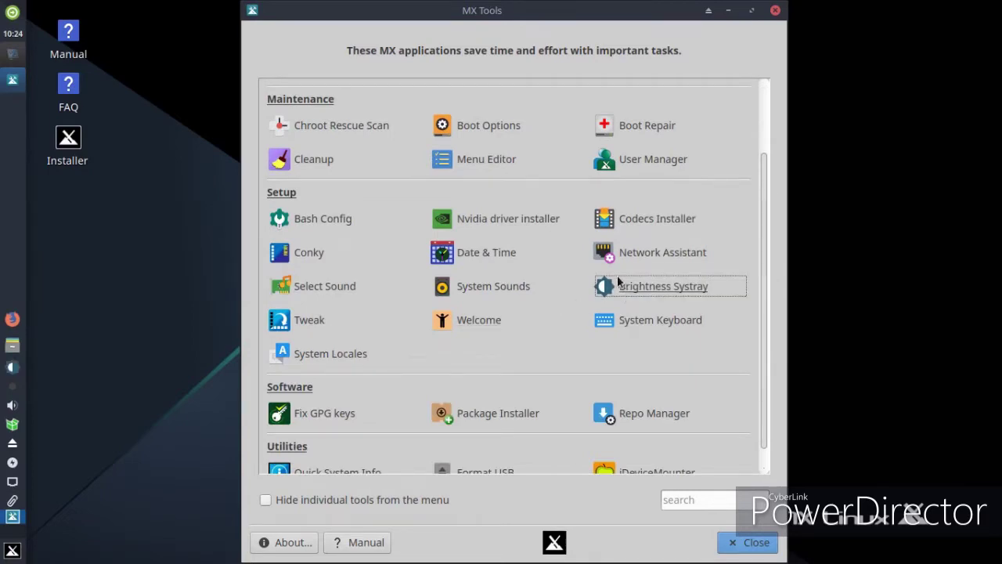
pyautogui.scroll(-1, 574, 291)
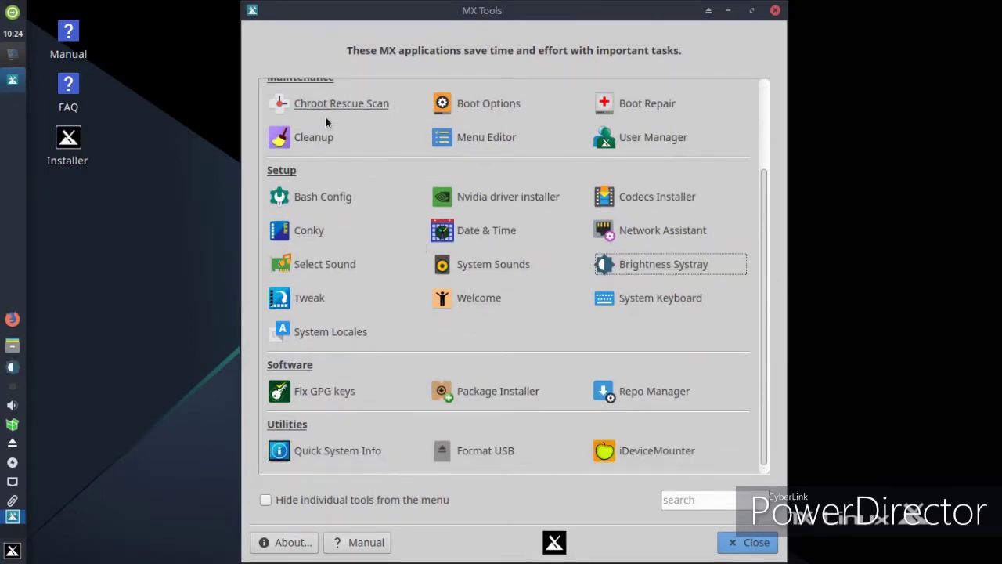
# Open Cleanup with the root password and close it, then run and dismiss Quick System Info
pyautogui.click(324, 137)
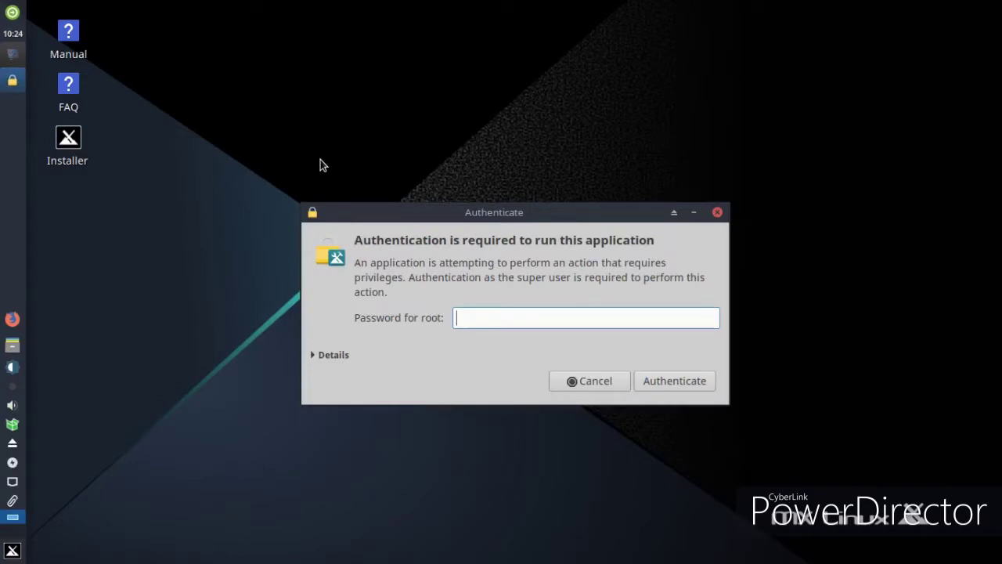
pyautogui.write('r')
pyautogui.press('Return')
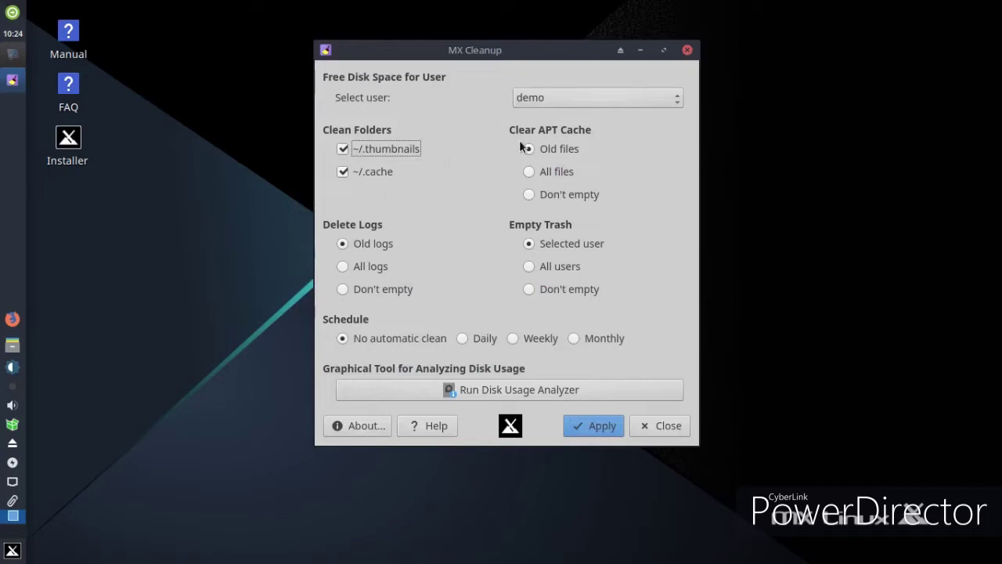
pyautogui.click(687, 50)
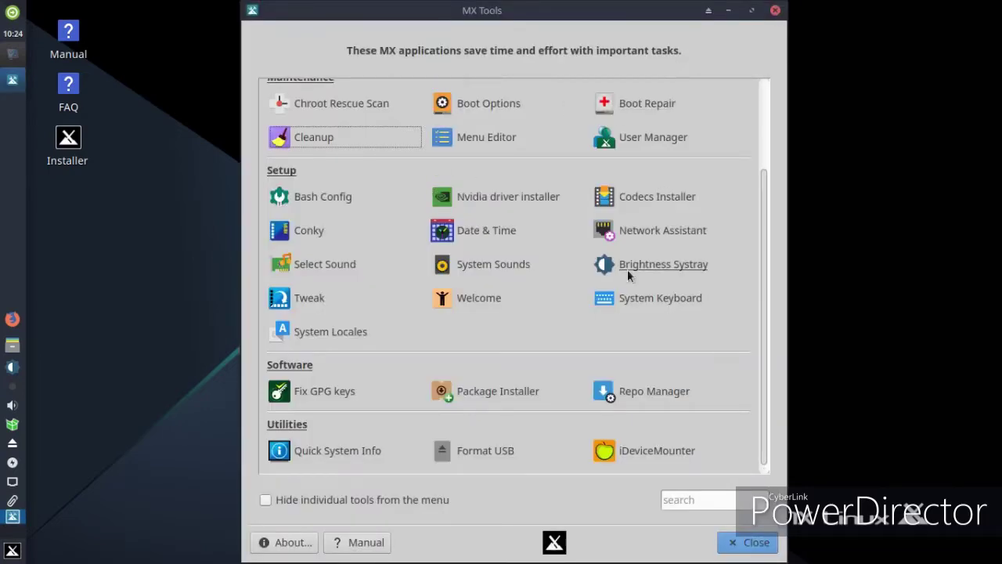
pyautogui.click(306, 459)
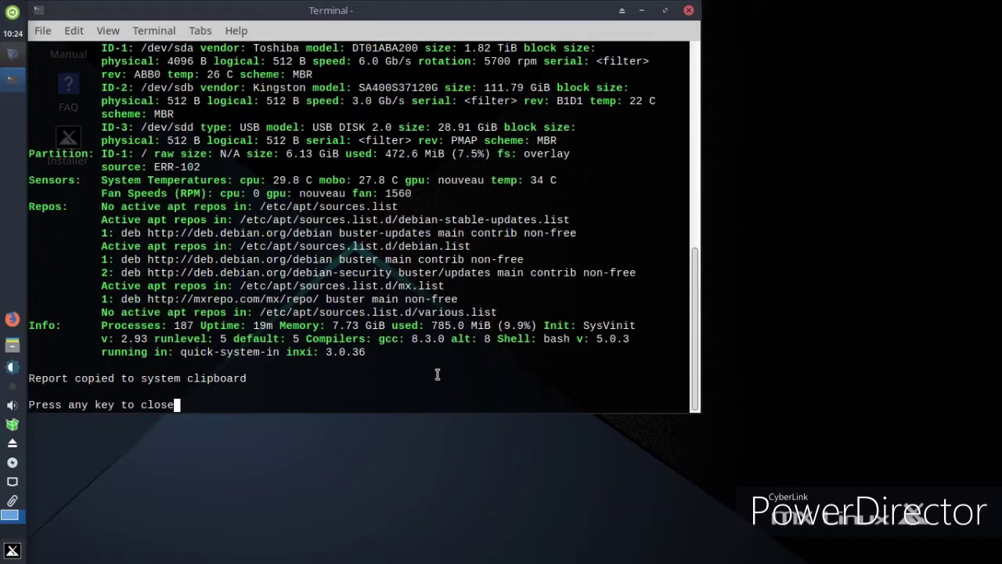
pyautogui.press('Return')
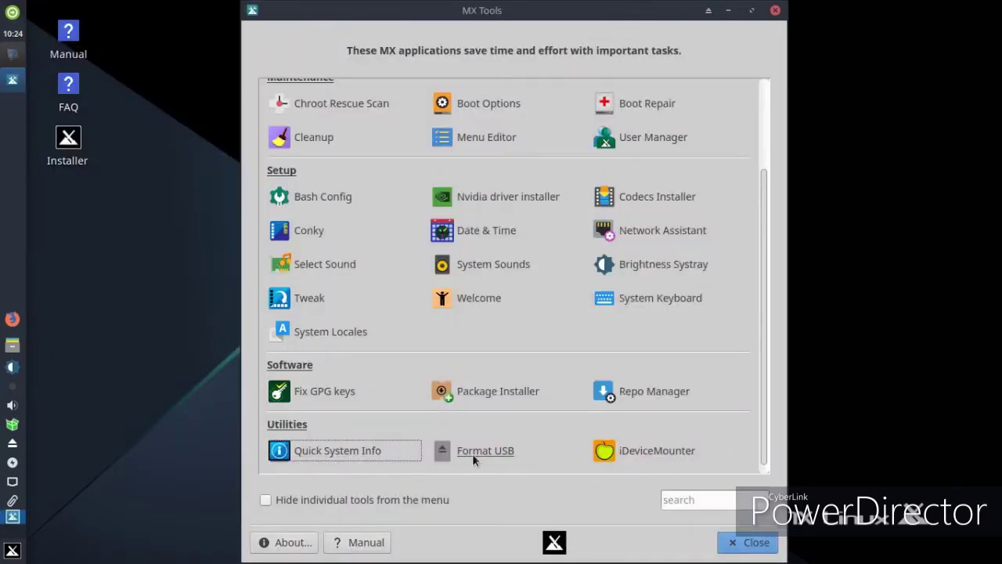
# Launch MX Package Installer, authenticating with the root password
pyautogui.click(541, 401)
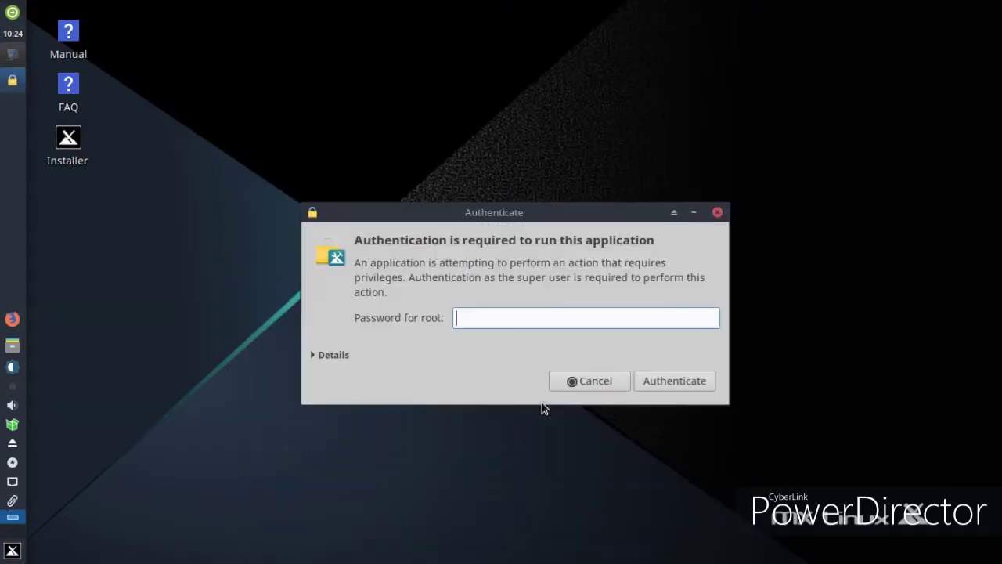
pyautogui.write('r')
pyautogui.press('Return')
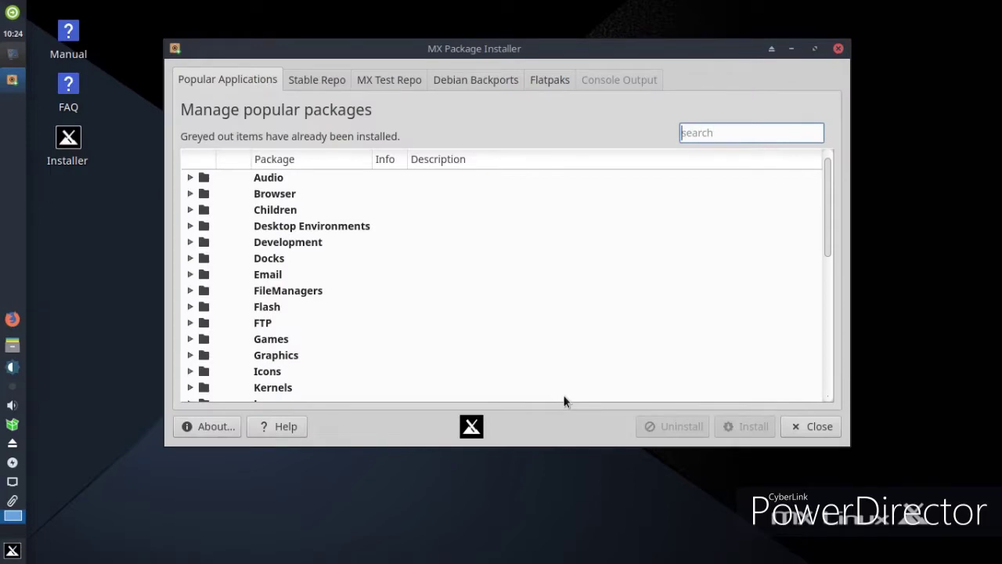
# Expand the Utility, Video and Wallpapers package categories, then close Package Installer
pyautogui.scroll(-4, 506, 354)
pyautogui.scroll(-3, 501, 351)
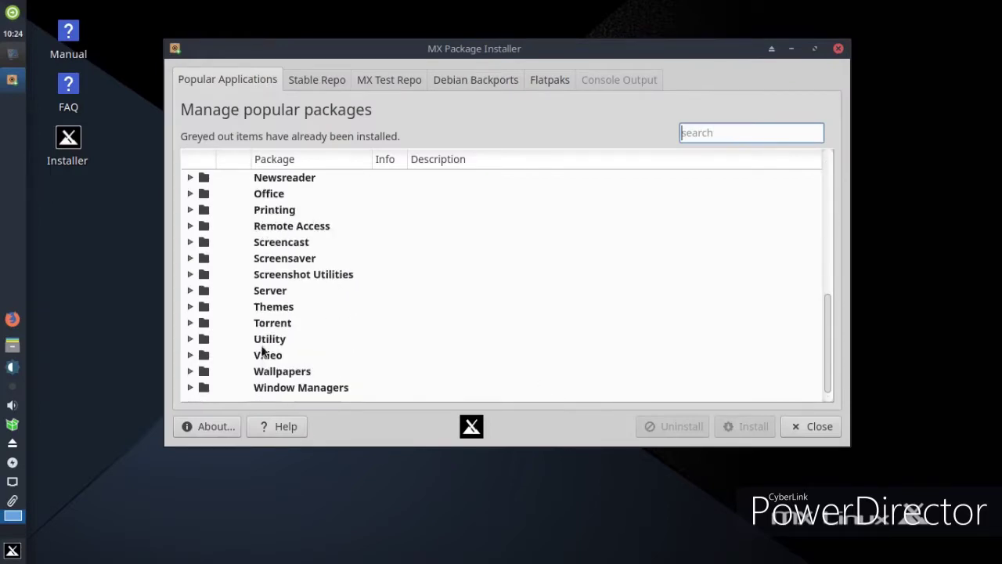
pyautogui.doubleClick(269, 338)
pyautogui.scroll(-2, 405, 337)
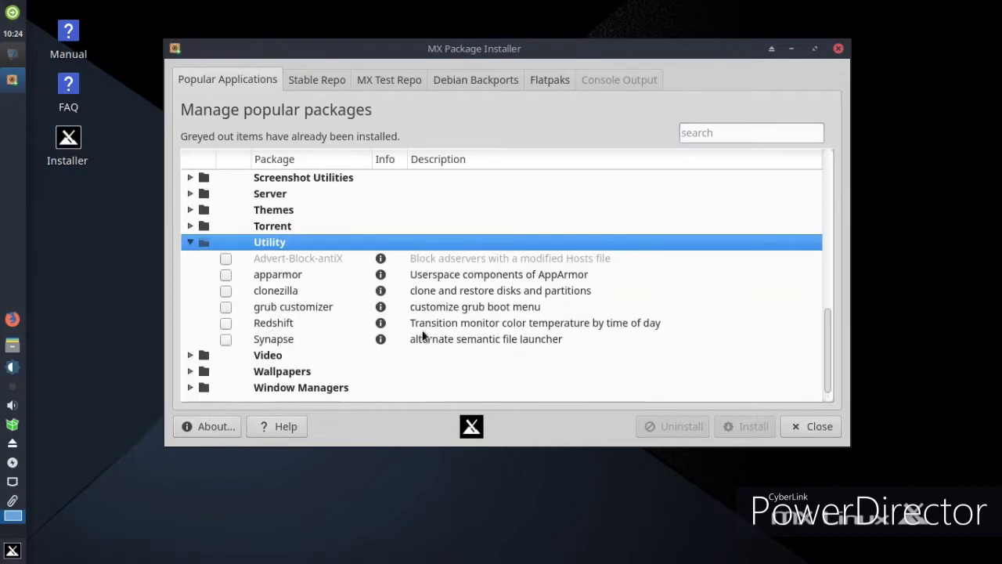
pyautogui.doubleClick(256, 357)
pyautogui.scroll(-2, 399, 359)
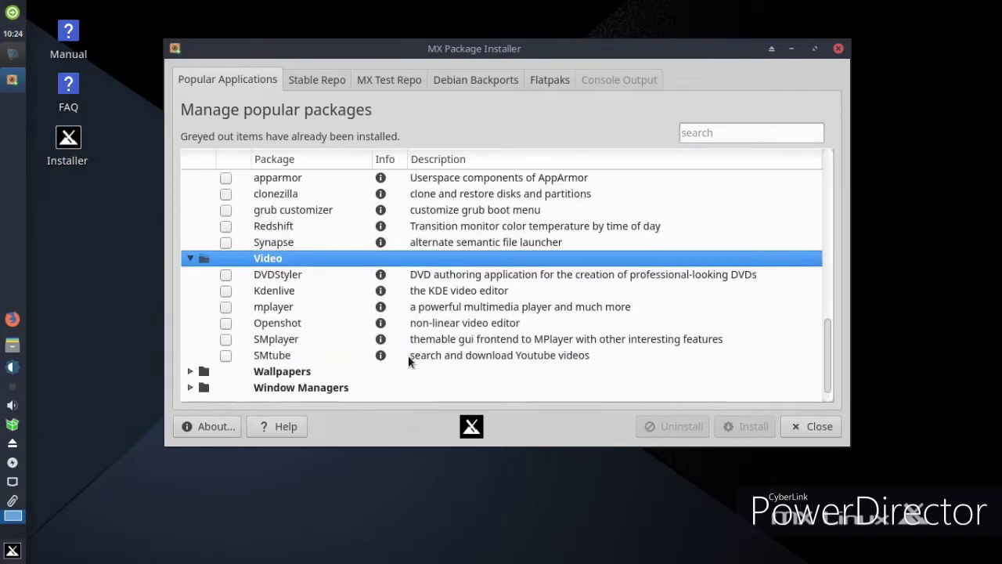
pyautogui.doubleClick(311, 371)
pyautogui.scroll(-2, 467, 360)
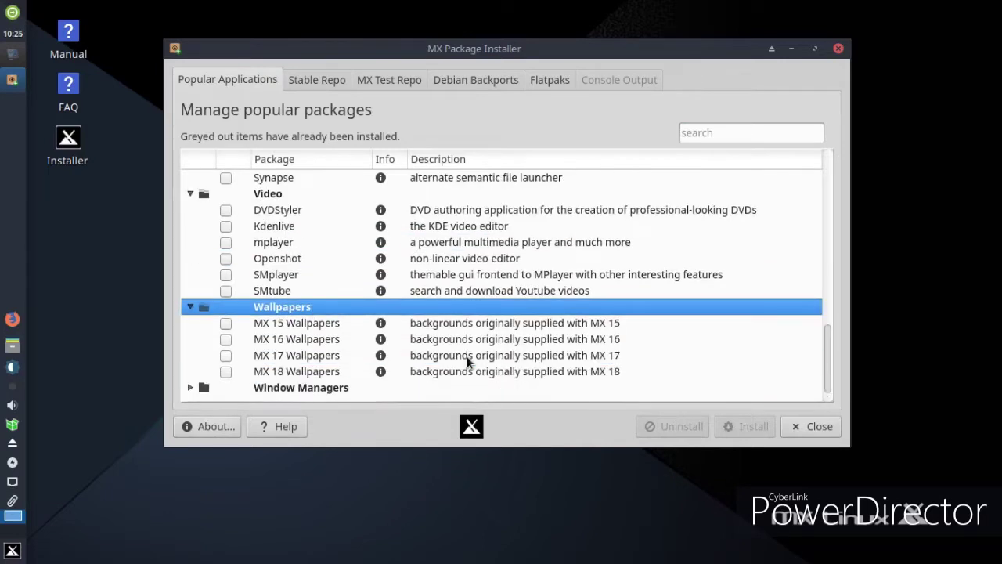
pyautogui.scroll(5, 467, 355)
pyautogui.scroll(-4, 467, 356)
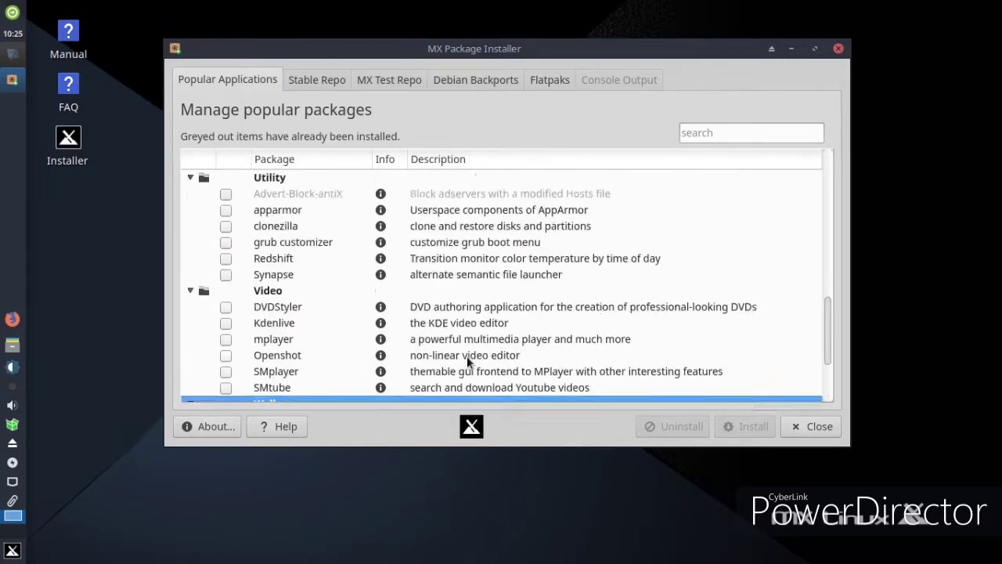
pyautogui.click(787, 427)
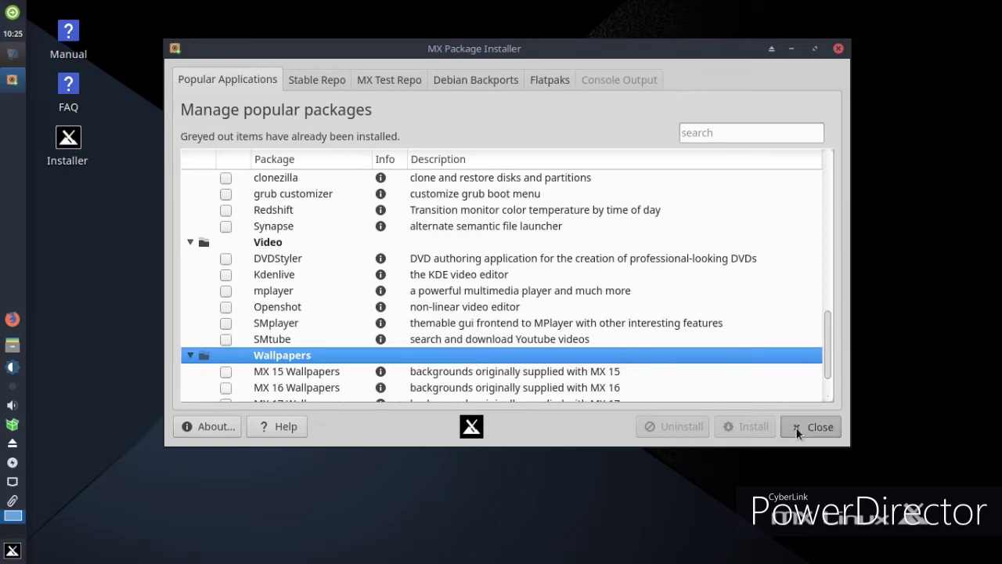
# Close MX Tools, start vokoscreen from Multimedia, dismiss its already-running notice, and minimize it
pyautogui.click(775, 10)
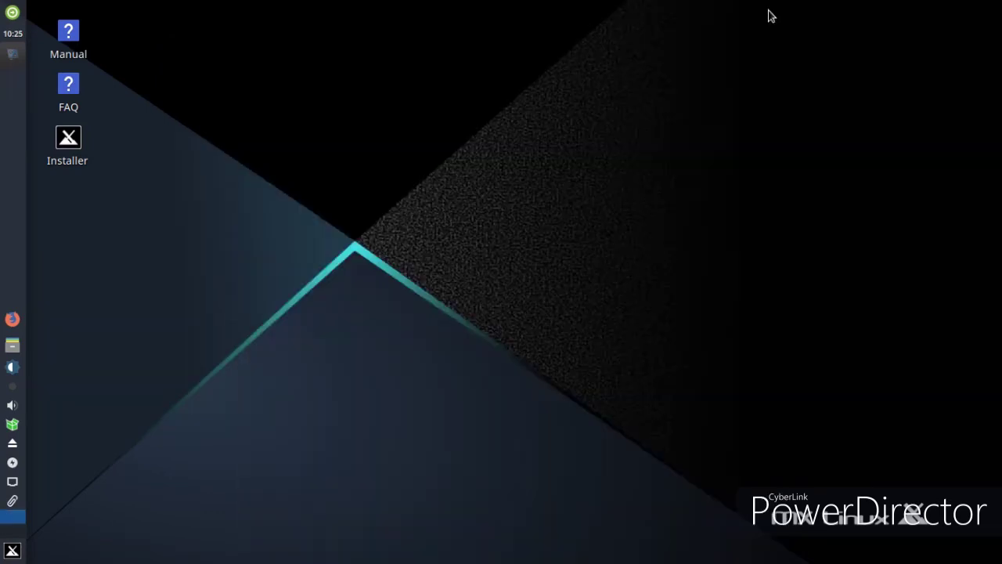
pyautogui.click(12, 550)
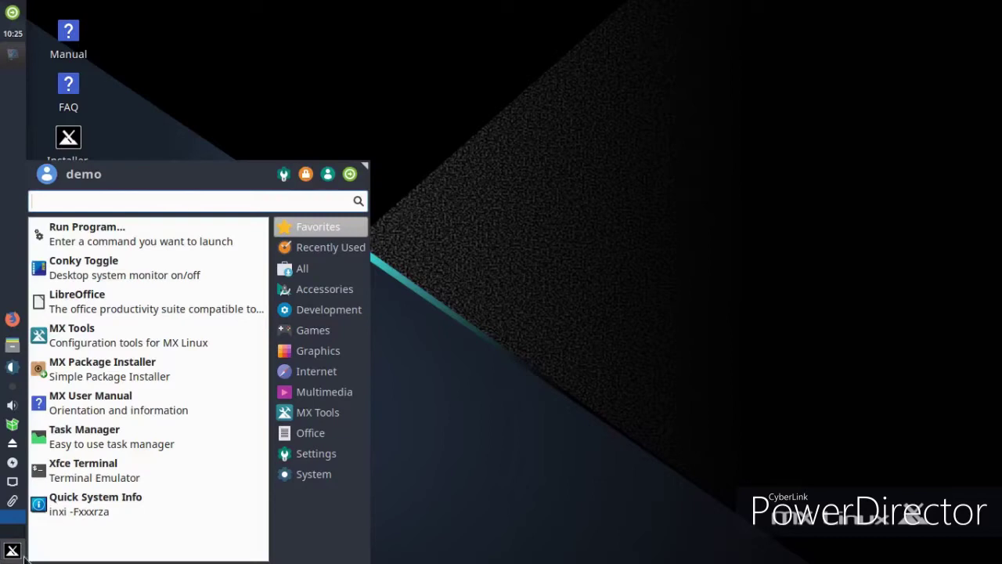
pyautogui.moveTo(335, 400)
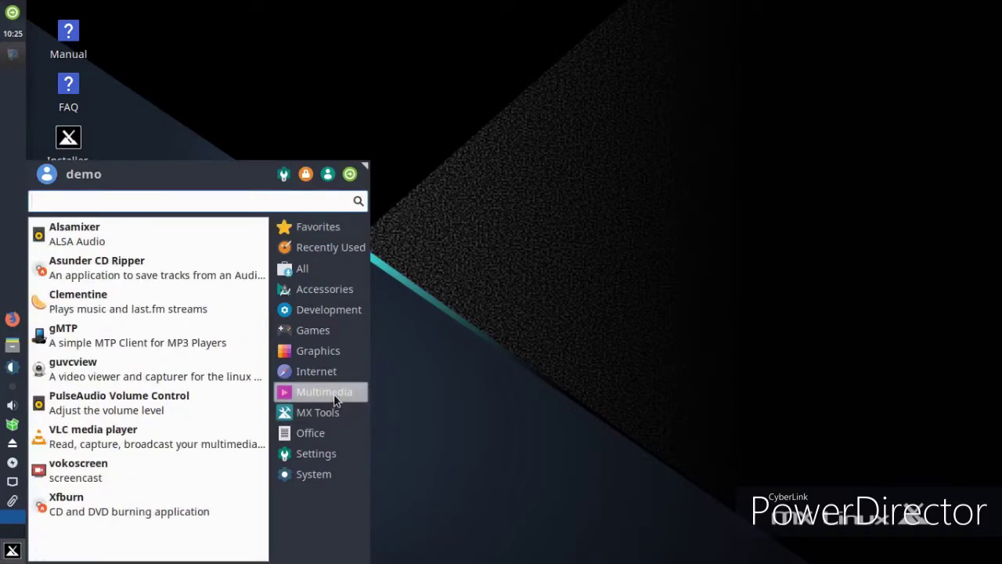
pyautogui.click(72, 463)
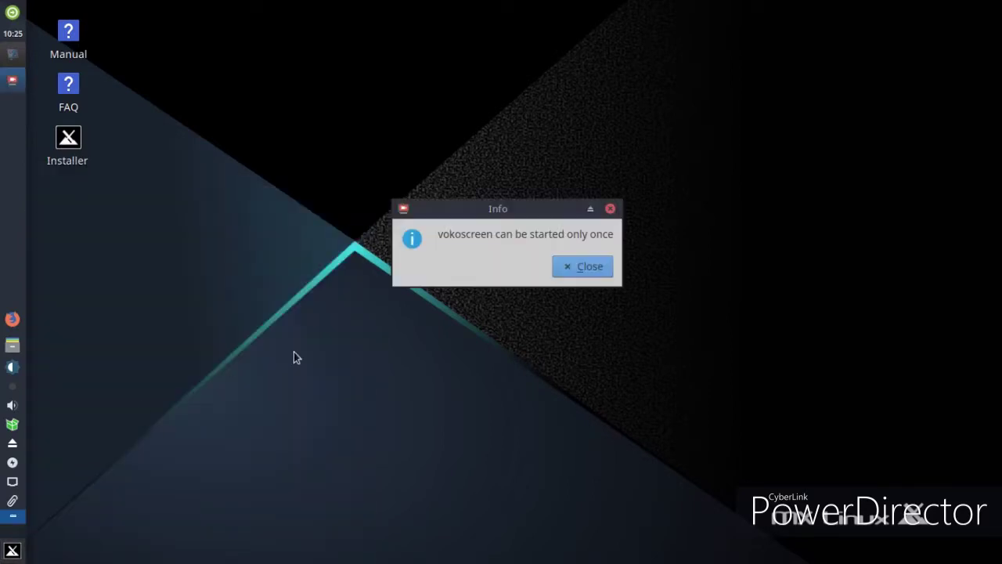
pyautogui.click(583, 264)
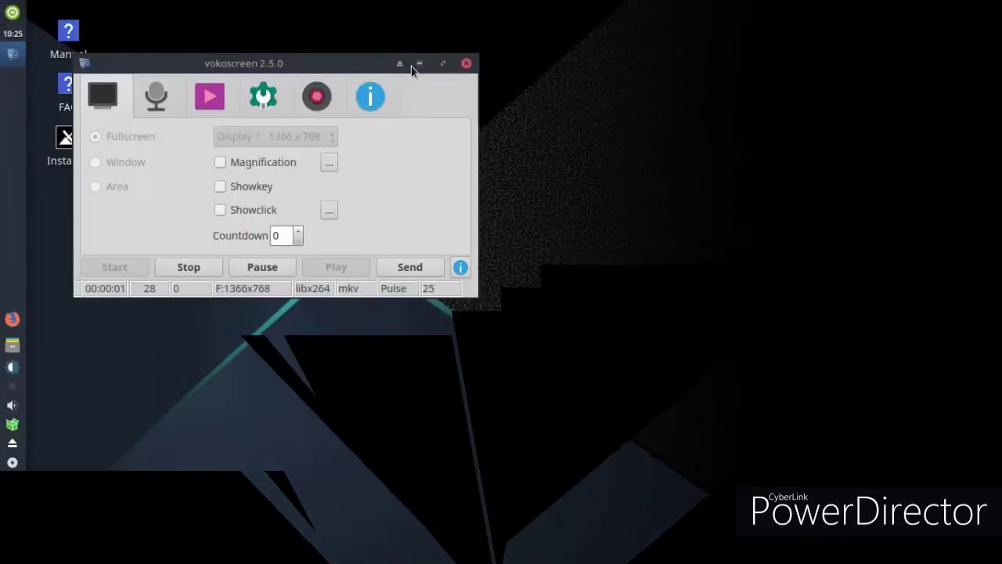
pyautogui.click(419, 64)
# Set the foggy mountain picture as wallpaper in Desktop Settings and enlarge the Whisker Menu
pyautogui.rightClick(416, 80)
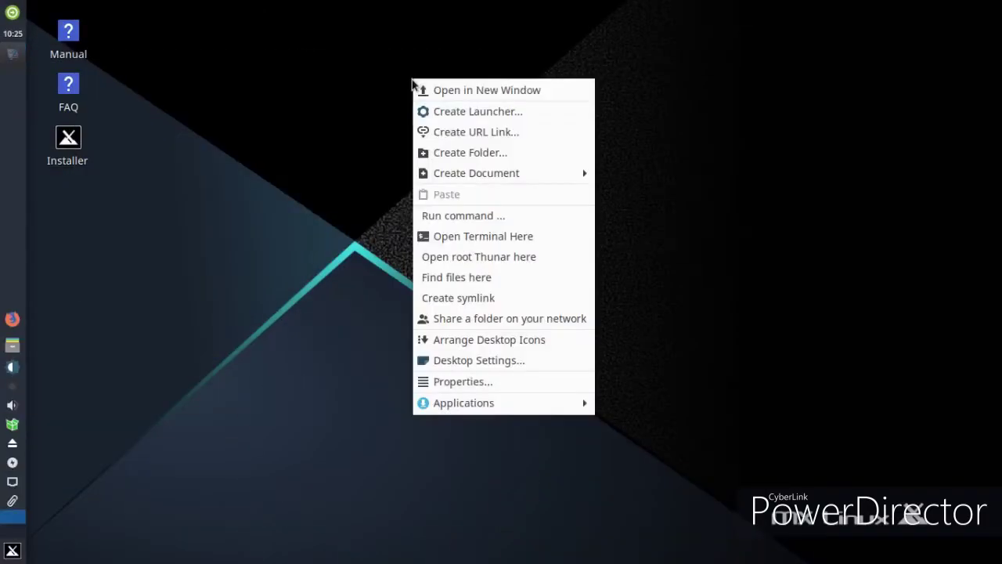
pyautogui.click(456, 361)
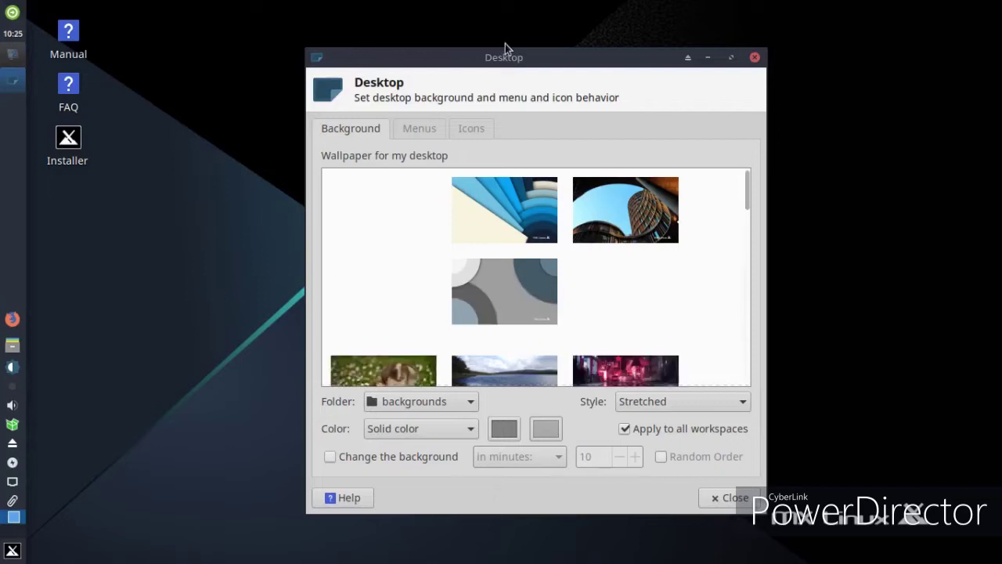
pyautogui.moveTo(445, 66); pyautogui.dragTo(395, 63)
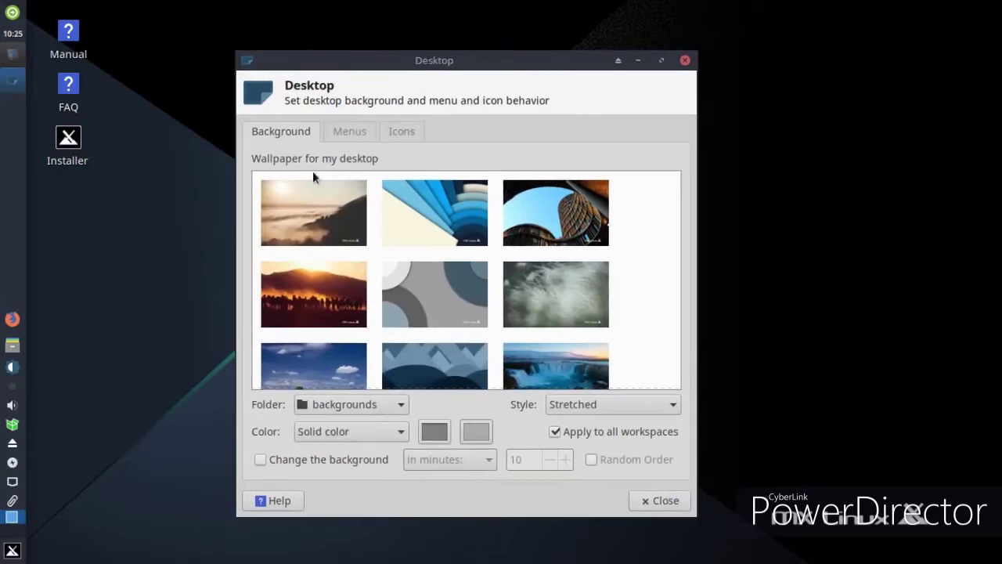
pyautogui.click(305, 218)
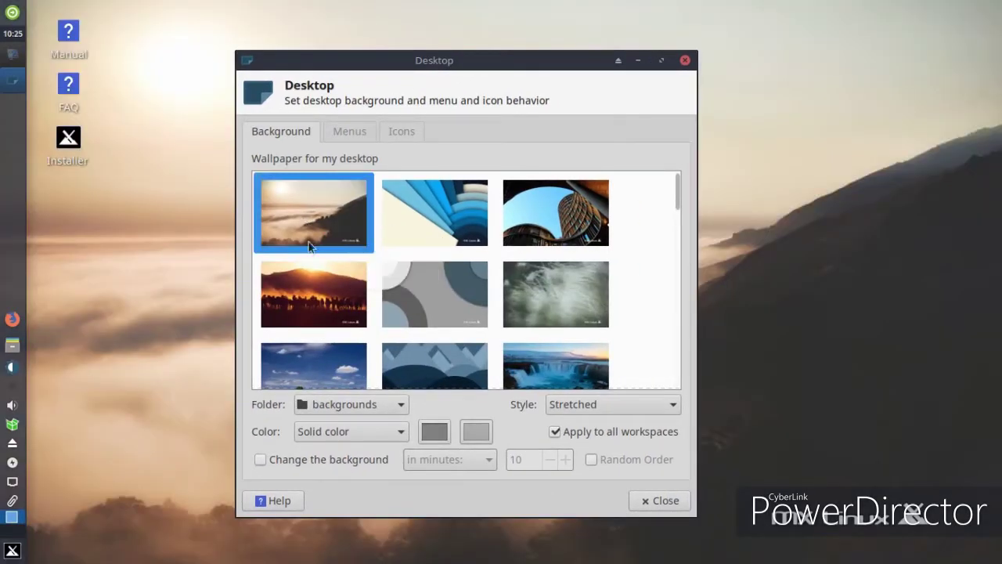
pyautogui.click(11, 550)
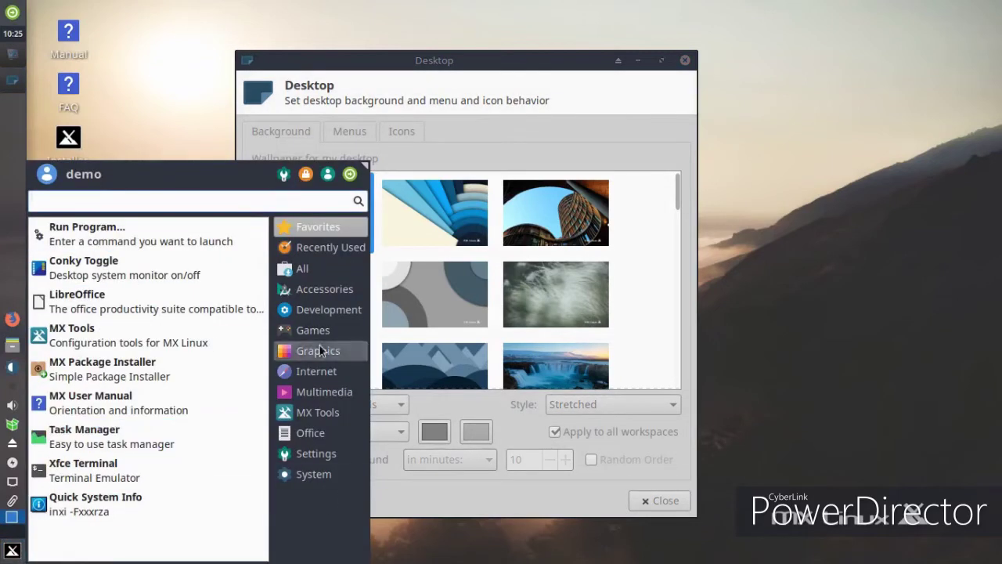
pyautogui.moveTo(363, 170); pyautogui.dragTo(358, 194)
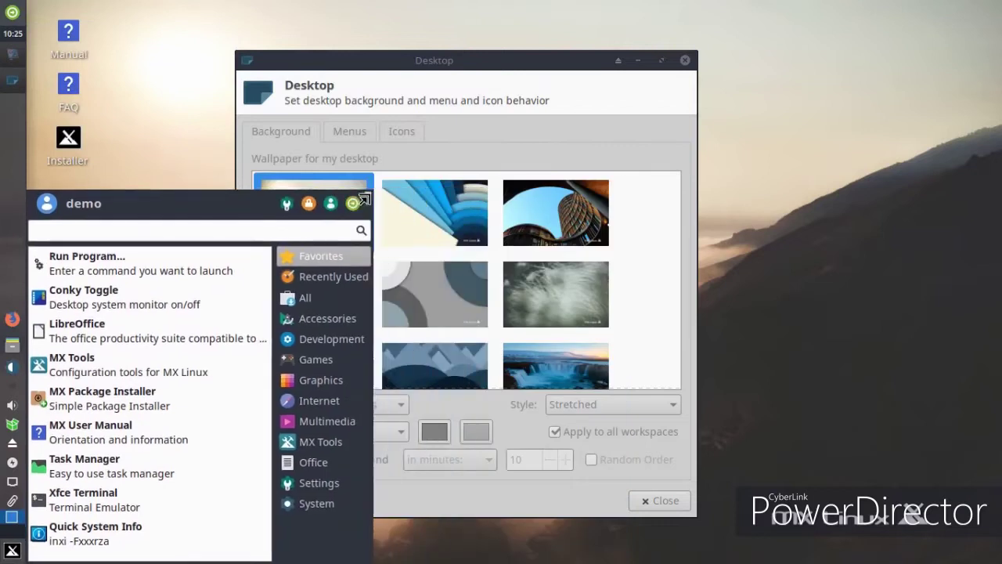
# Switch the wallpaper to the blue striped image, browse the other wallpapers, and close Desktop Settings
pyautogui.click(465, 69)
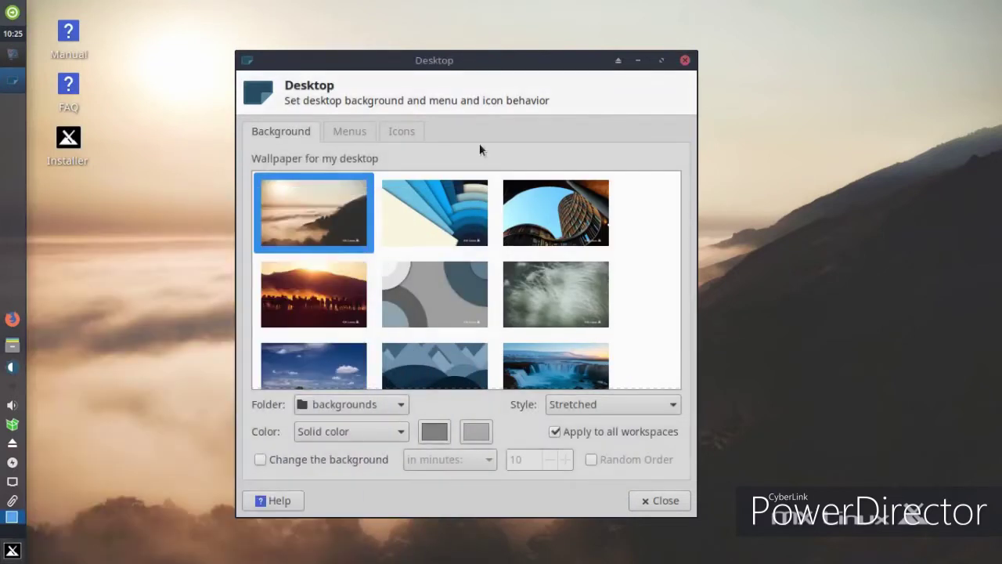
pyautogui.click(429, 205)
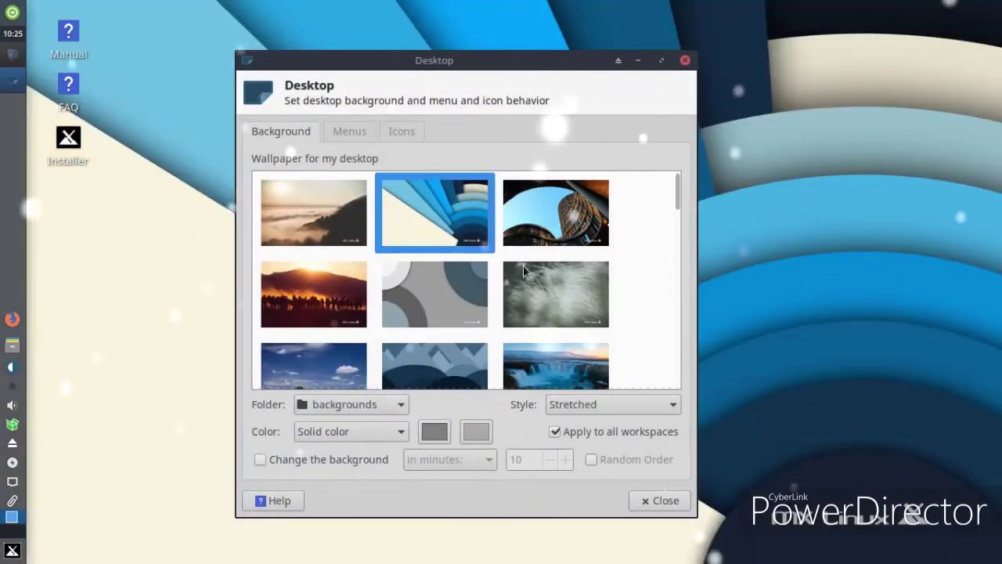
pyautogui.scroll(-2, 521, 270)
pyautogui.scroll(-2, 535, 262)
pyautogui.scroll(-3, 535, 265)
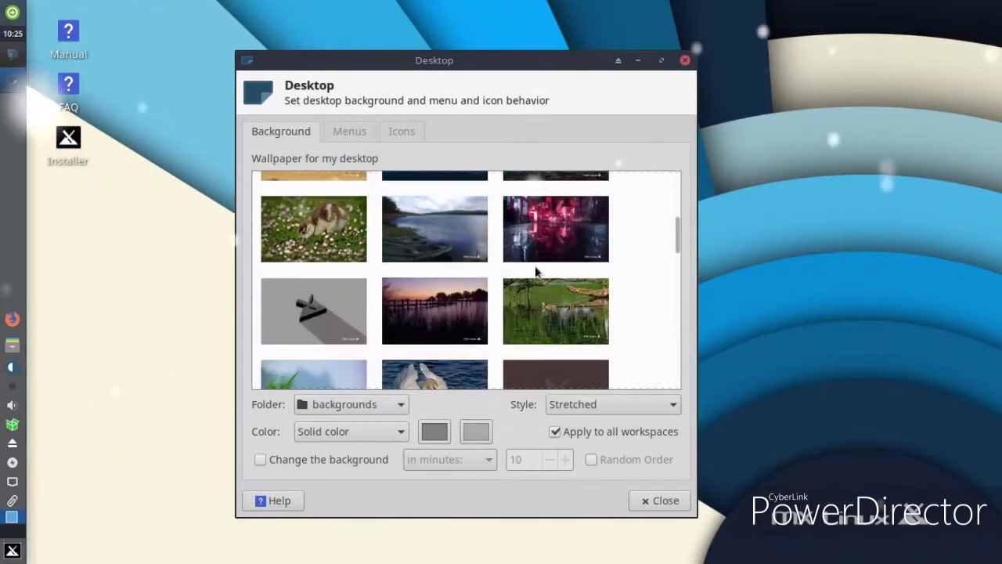
pyautogui.scroll(-1, 533, 266)
pyautogui.scroll(-5, 534, 266)
pyautogui.scroll(-3, 530, 271)
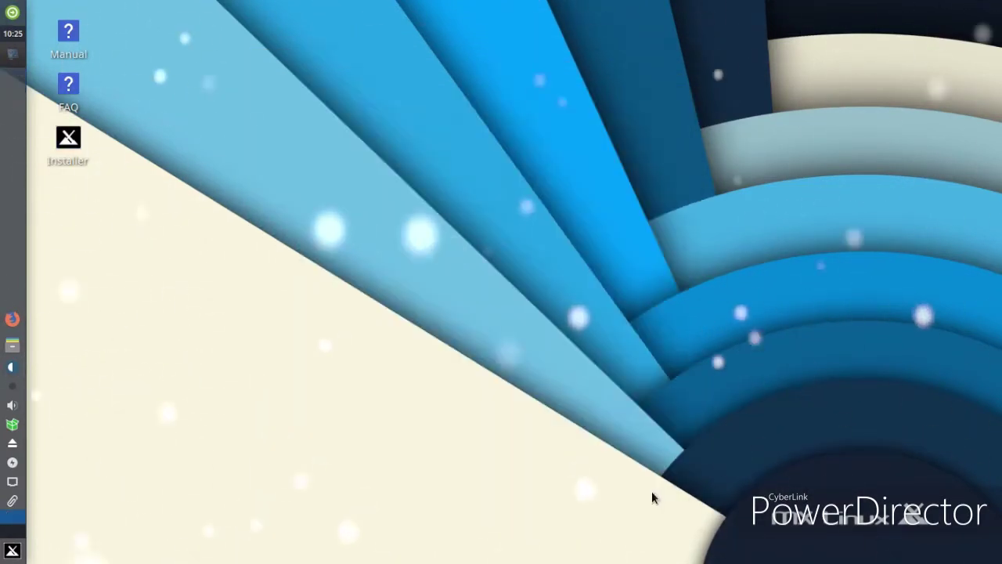
pyautogui.click(660, 499)
# Browse the Multimedia, Internet, Graphics and Games categories and launch LBreakout2
pyautogui.click(2, 557)
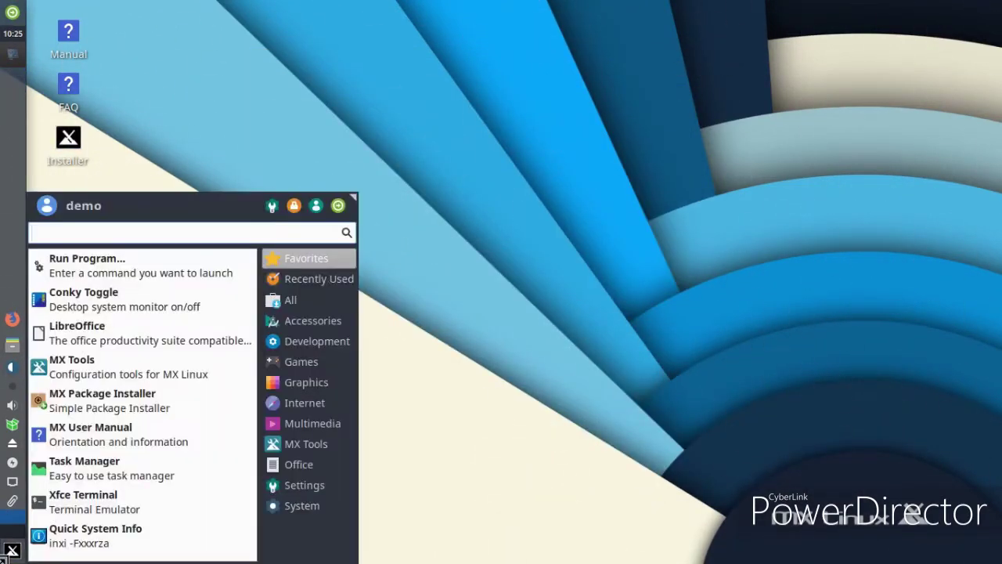
pyautogui.click(267, 421)
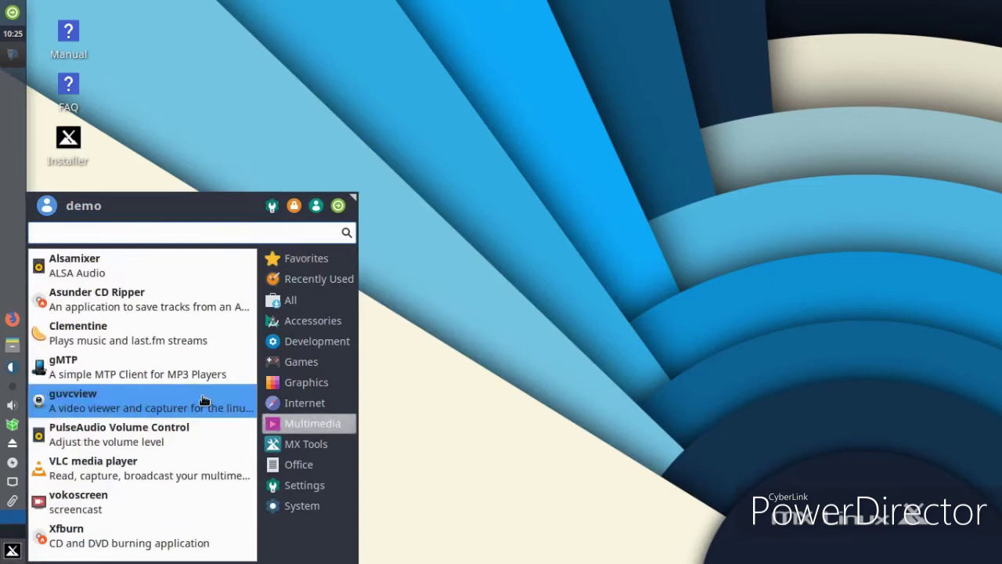
pyautogui.click(273, 402)
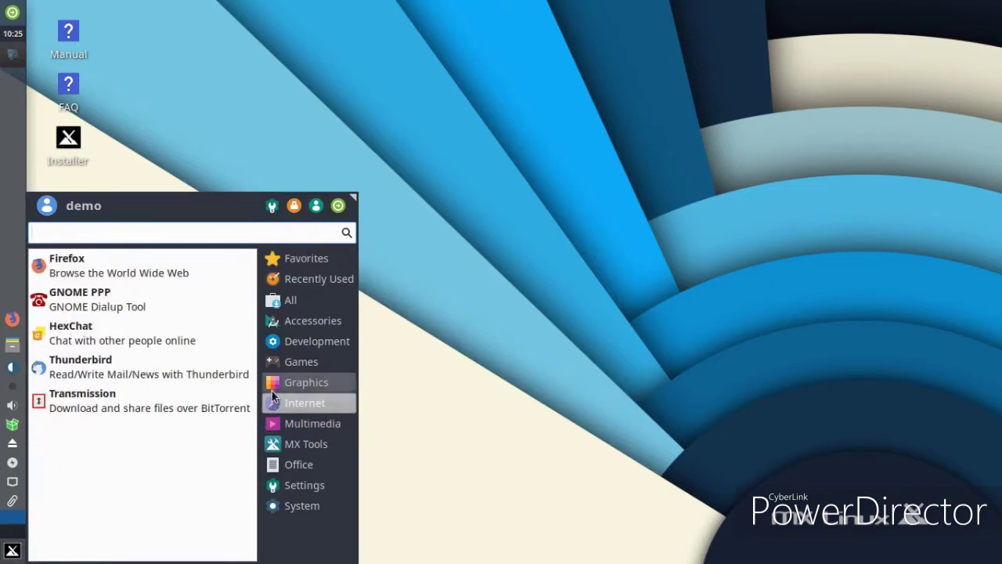
pyautogui.click(272, 387)
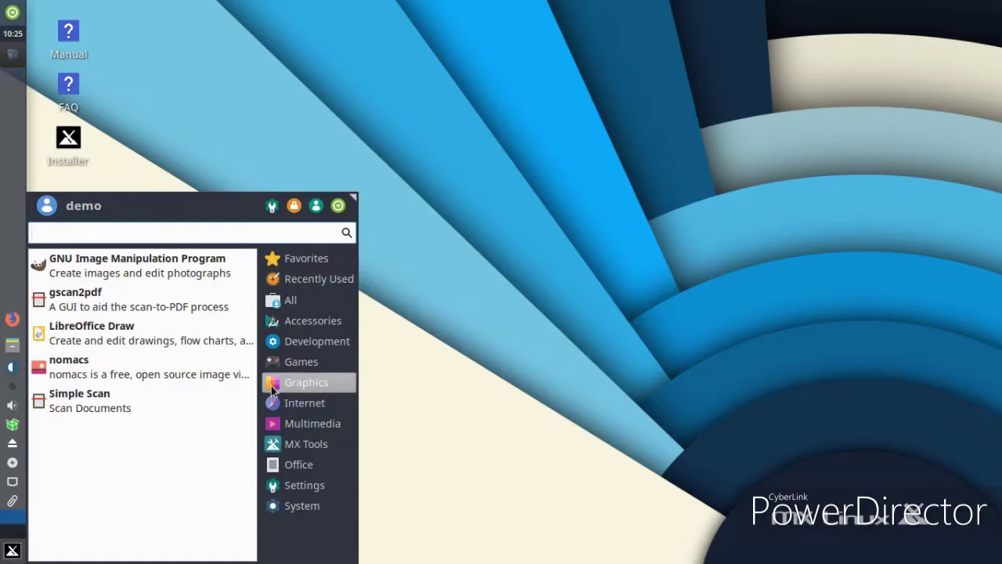
pyautogui.click(267, 368)
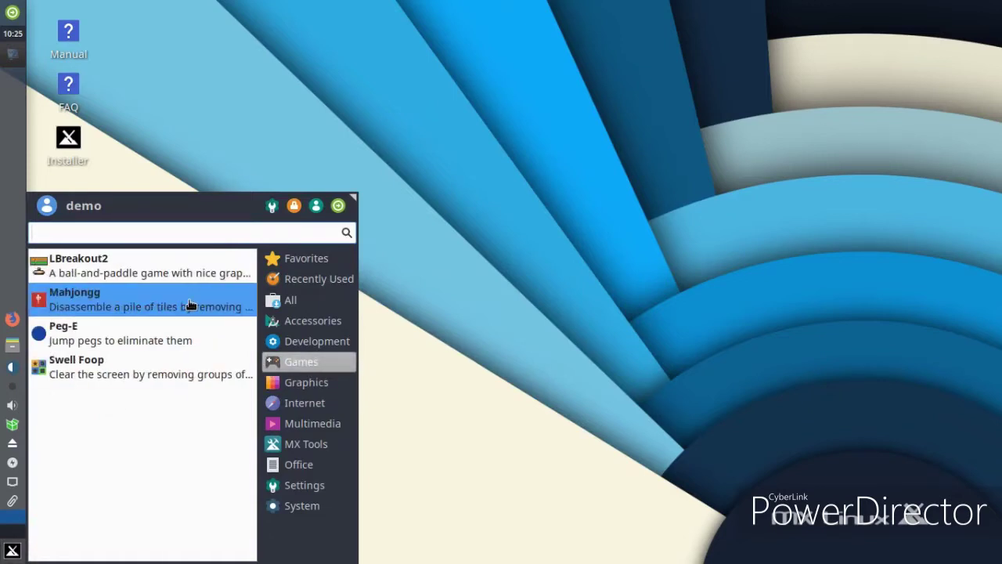
pyautogui.click(177, 270)
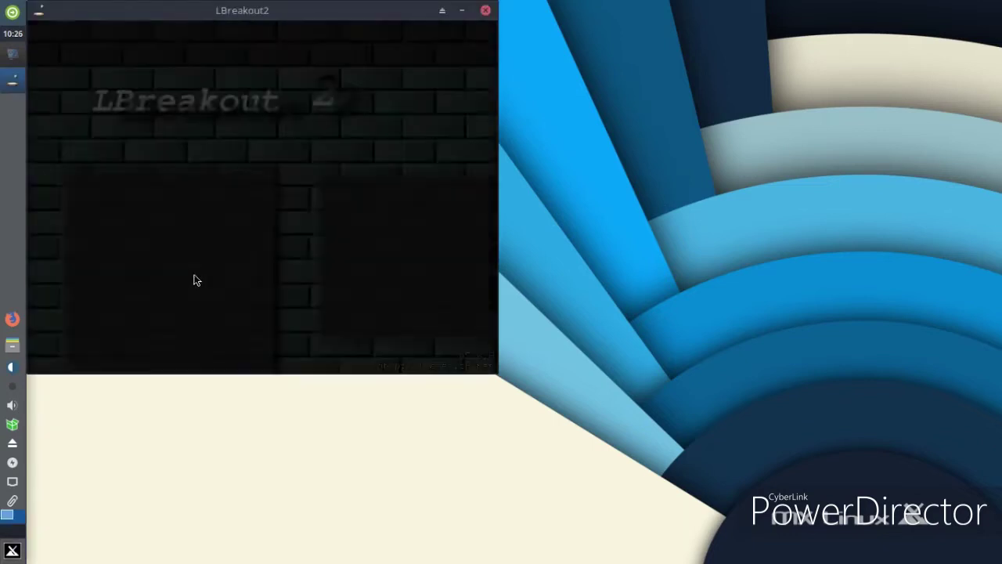
# Centre the LBreakout2 window, start the original level set, and launch the ball
pyautogui.moveTo(327, 17); pyautogui.dragTo(542, 89)
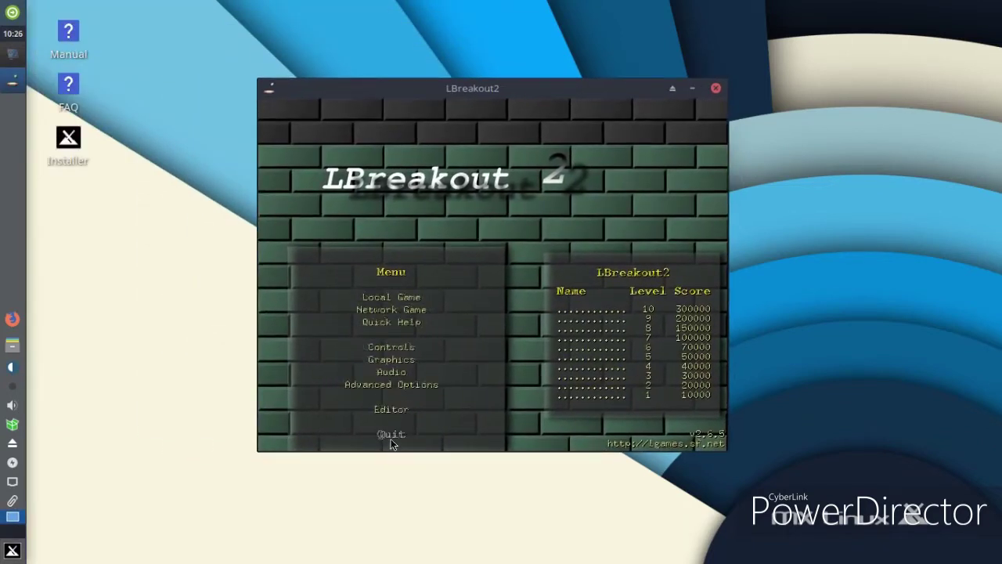
pyautogui.click(418, 298)
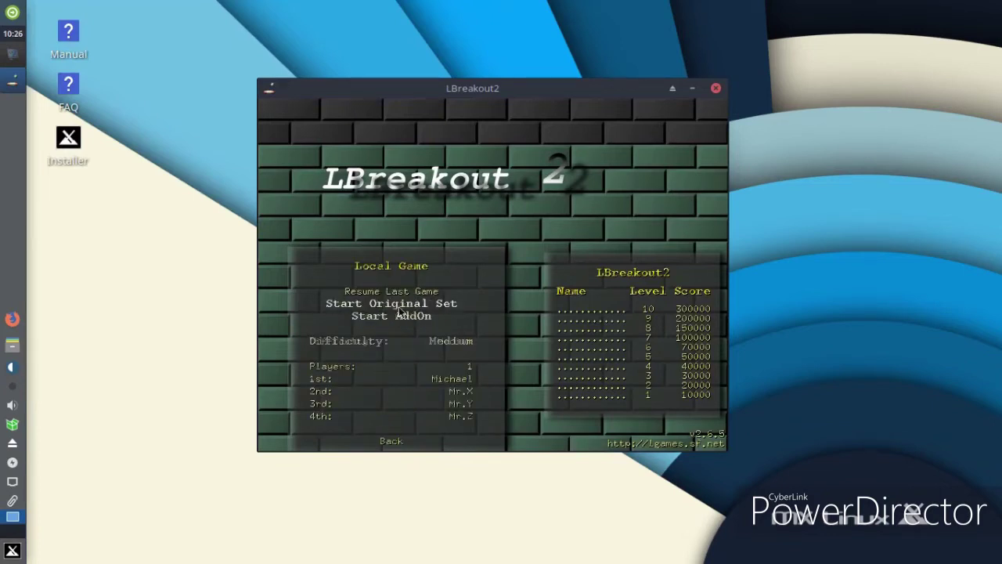
pyautogui.click(399, 307)
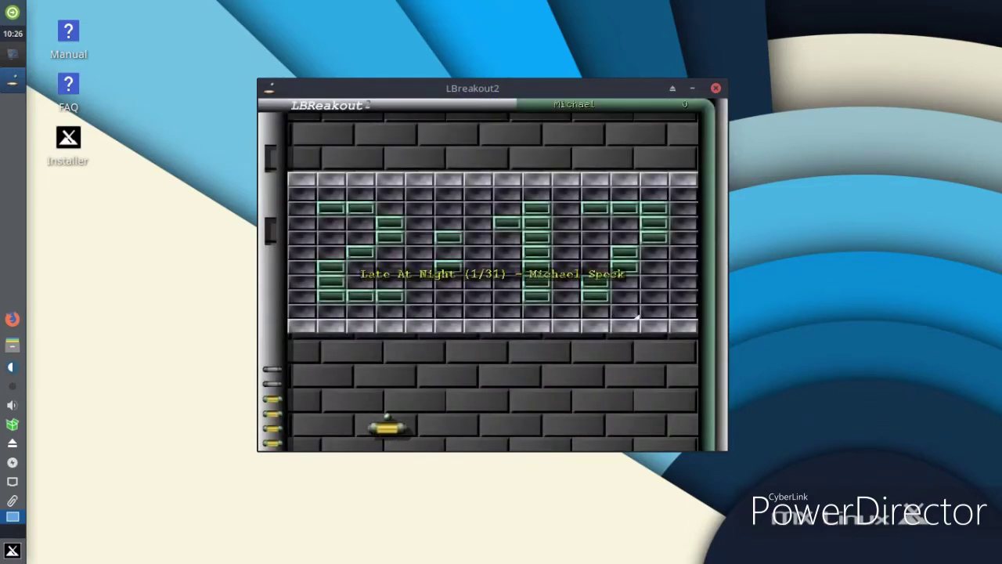
pyautogui.click(401, 427)
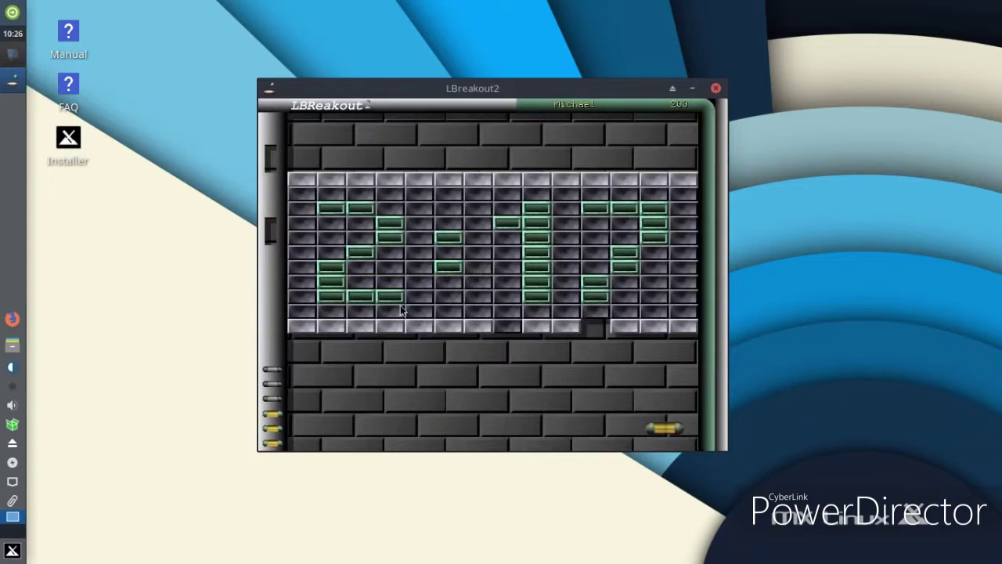
# Quit the running game, close LBreakout2, and dismiss the application menu
pyautogui.press('Escape')
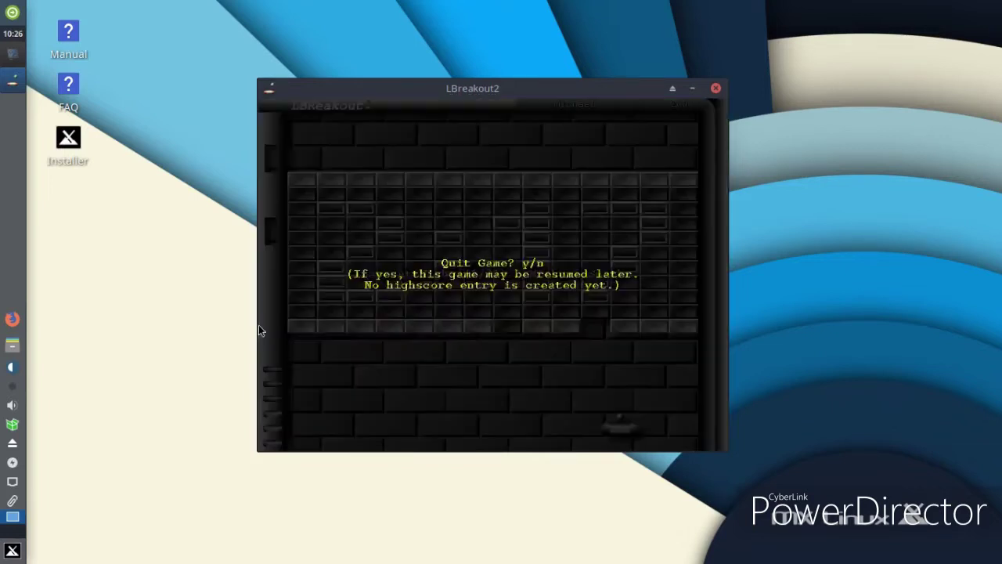
pyautogui.click(716, 89)
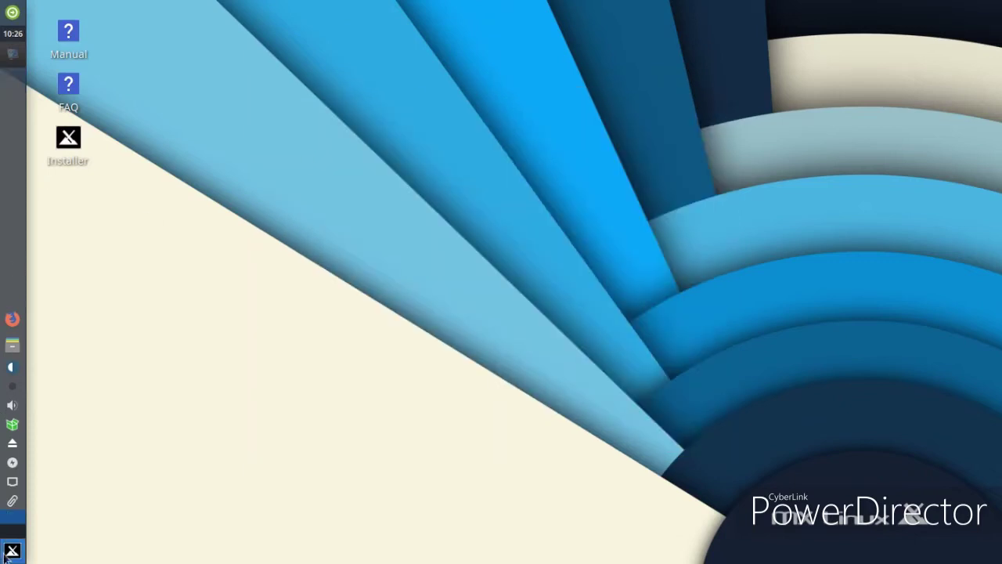
pyautogui.click(13, 550)
pyautogui.click(271, 217)
# In Appearance, try the Matcha styles and settle on Matcha-dark-azul
pyautogui.click(501, 191)
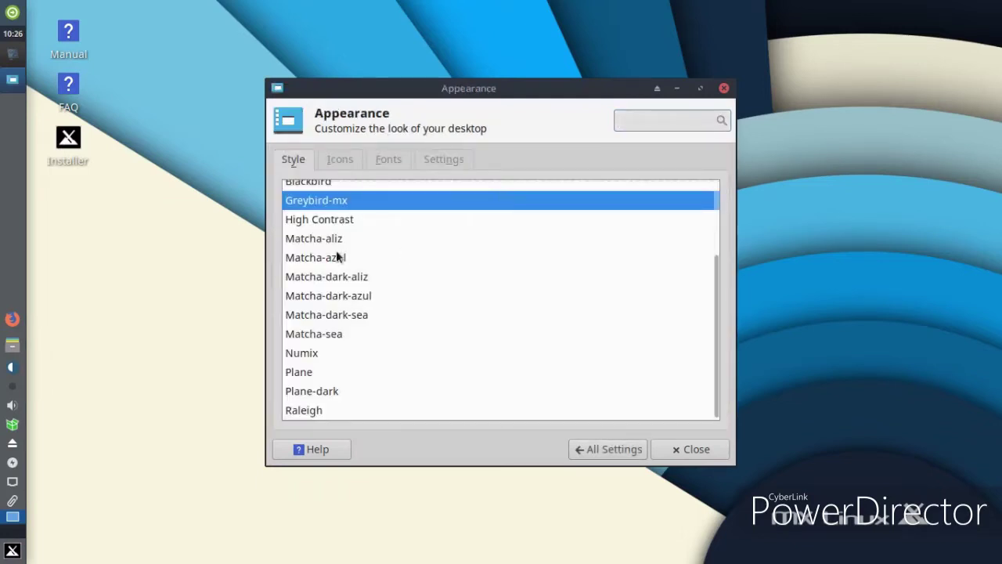
pyautogui.click(313, 240)
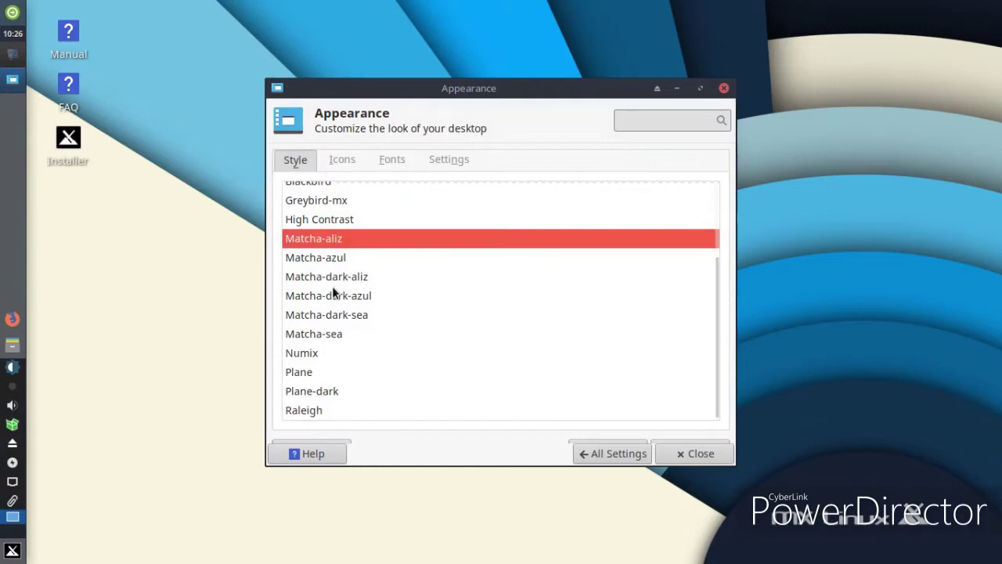
pyautogui.press('Down')
pyautogui.press('Down')
pyautogui.click(12, 552)
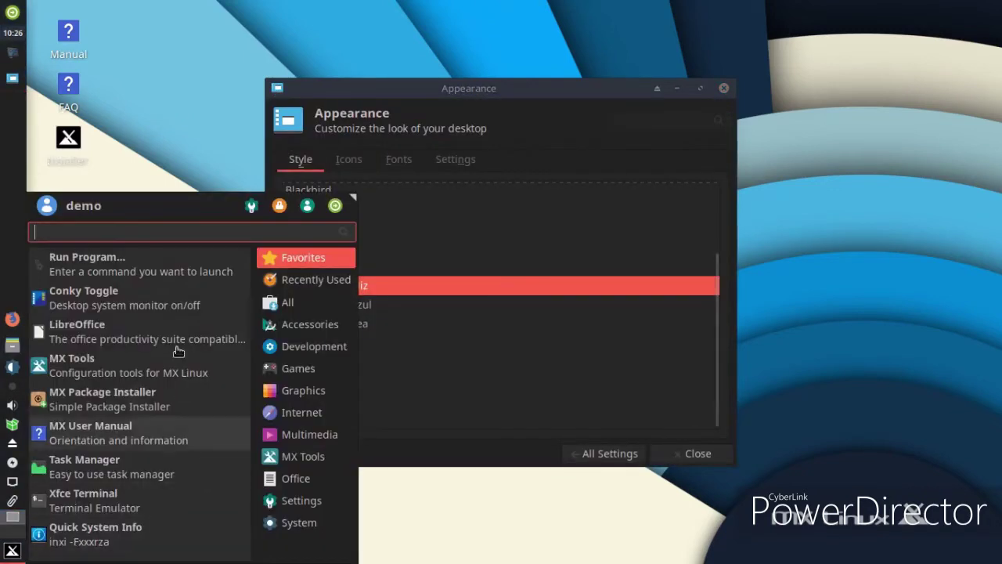
pyautogui.press('Escape')
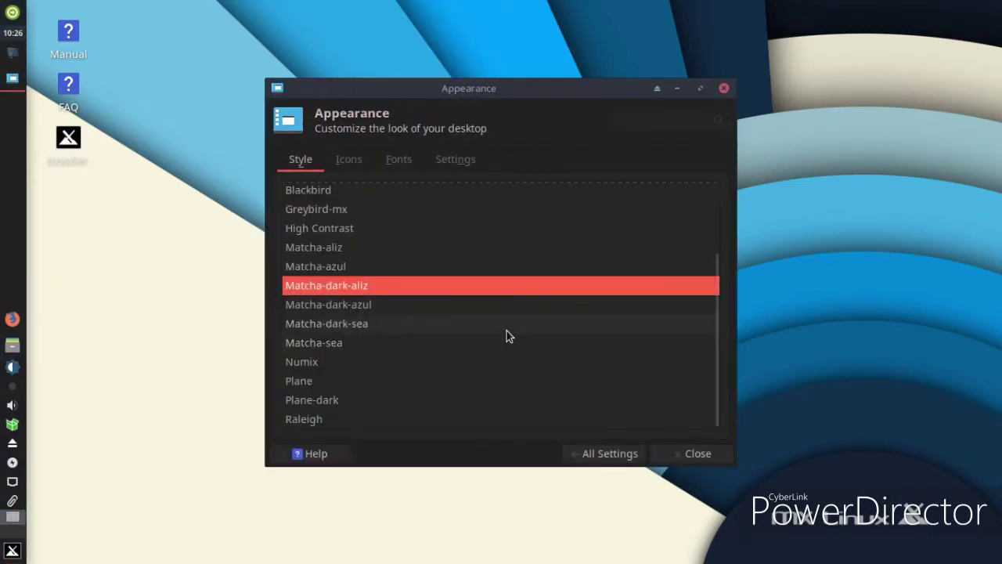
pyautogui.click(420, 346)
pyautogui.click(365, 310)
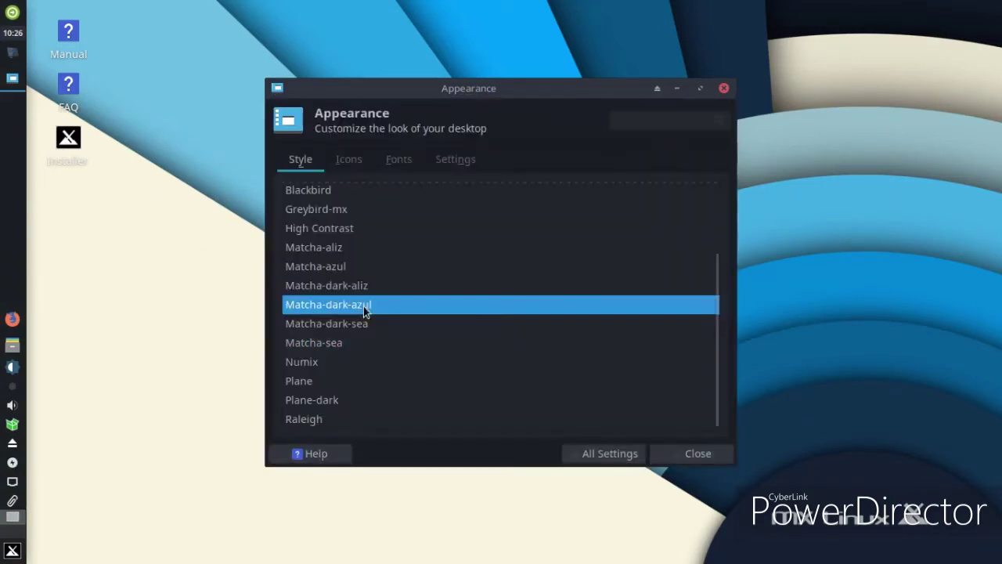
pyautogui.click(6, 558)
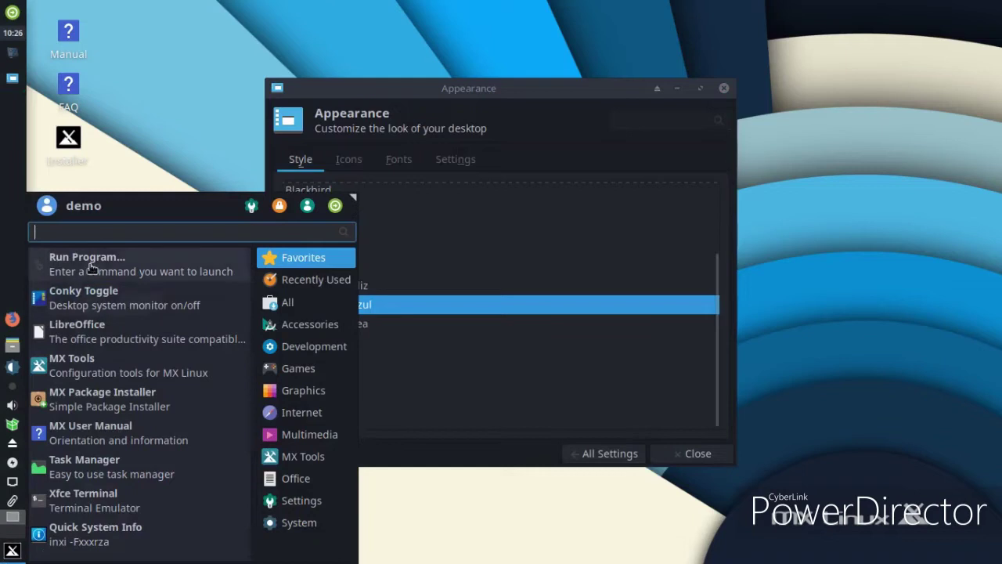
pyautogui.click(454, 438)
# Try the Tango, Numix Light and Faenza icon themes, then apply Papirus-Light
pyautogui.click(340, 164)
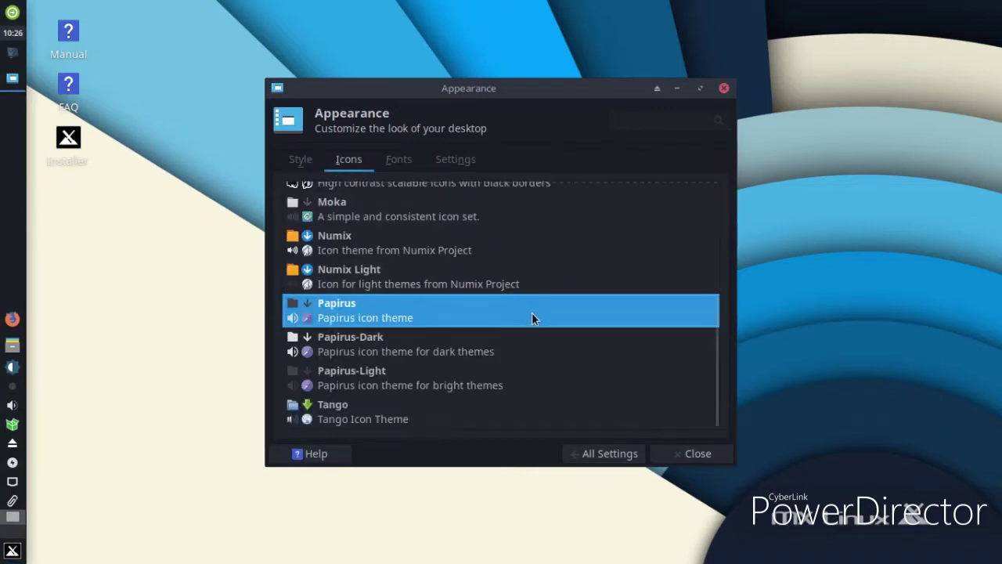
pyautogui.click(429, 423)
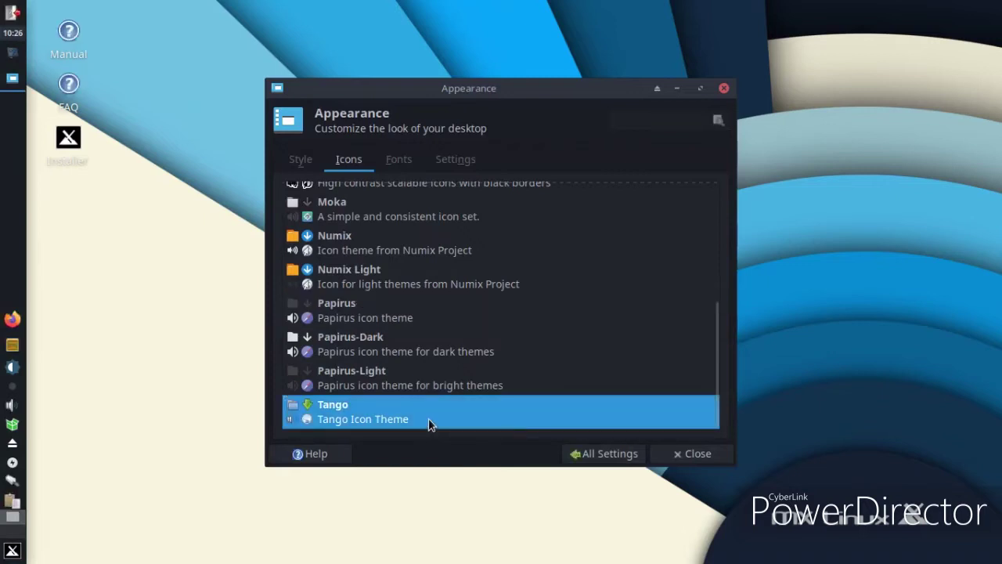
pyautogui.click(4, 553)
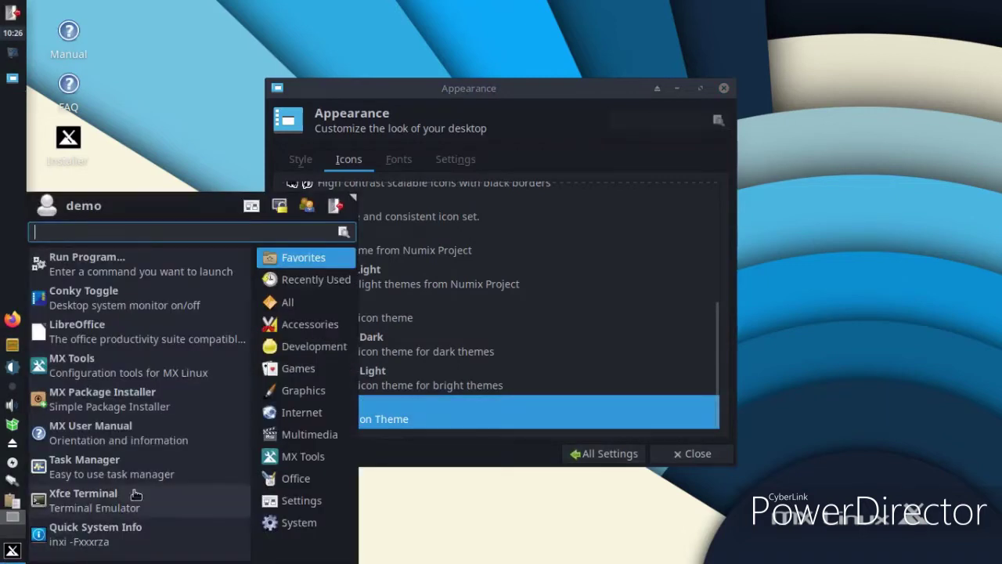
pyautogui.click(461, 505)
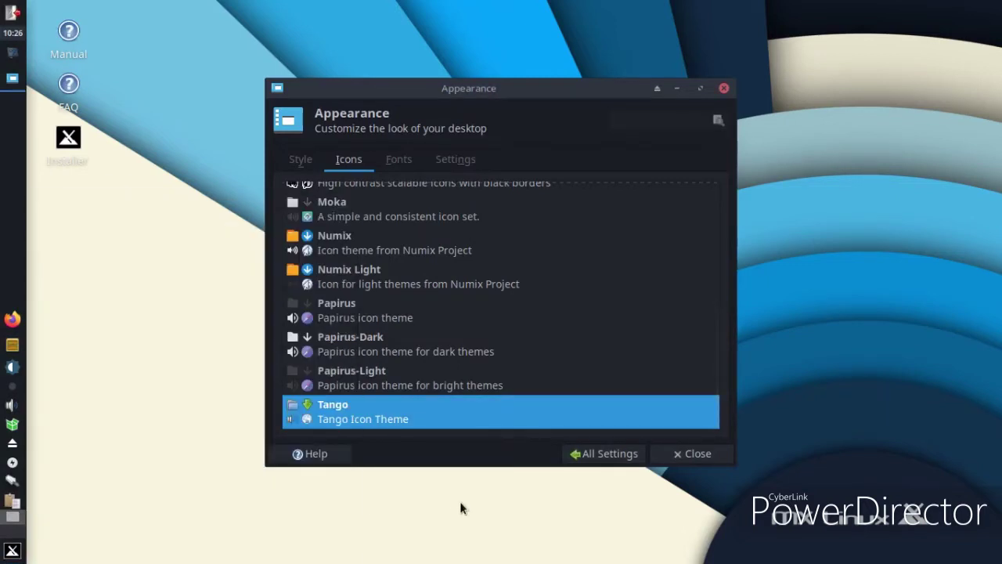
pyautogui.scroll(1, 472, 317)
pyautogui.click(460, 321)
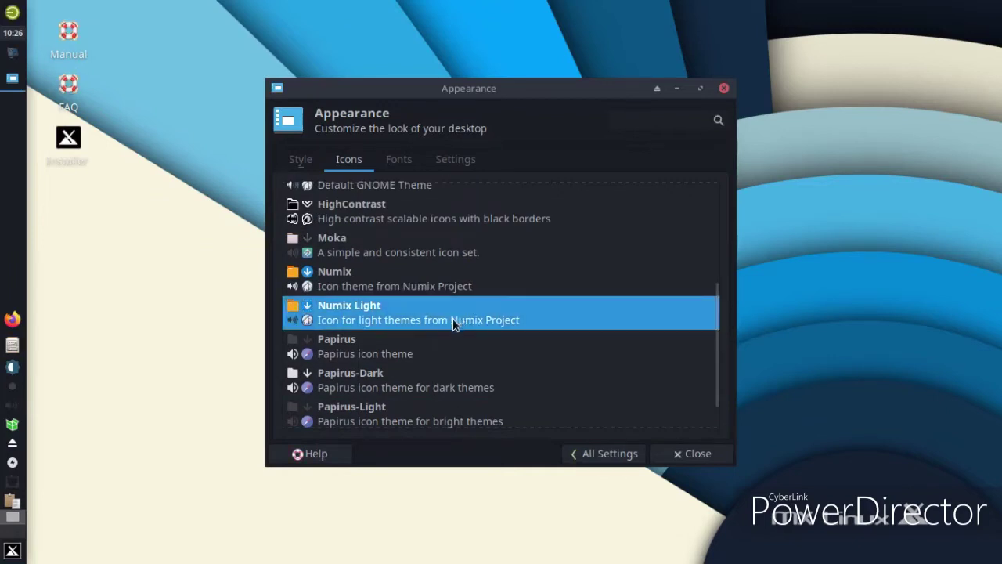
pyautogui.scroll(2, 388, 379)
pyautogui.scroll(3, 388, 375)
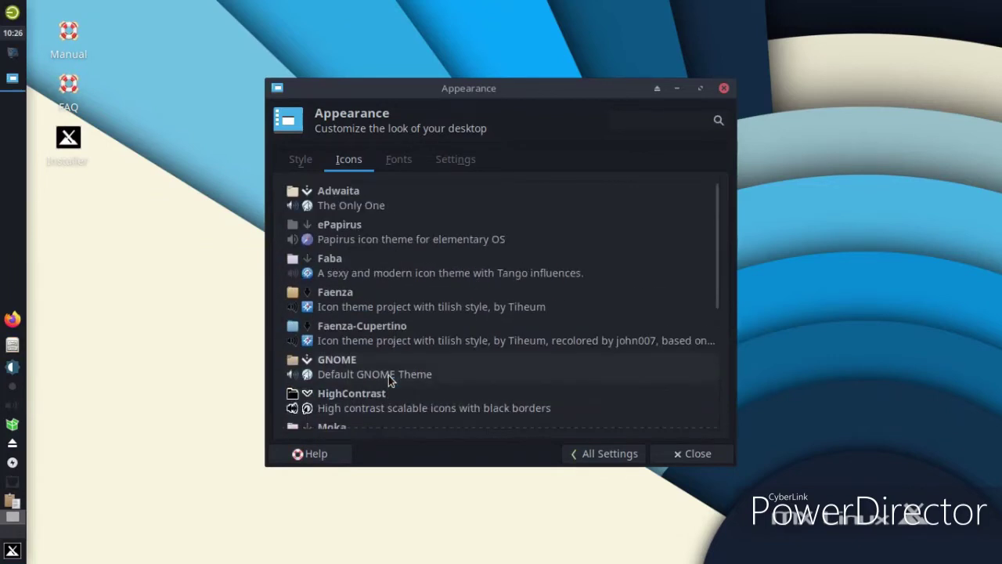
pyautogui.click(451, 308)
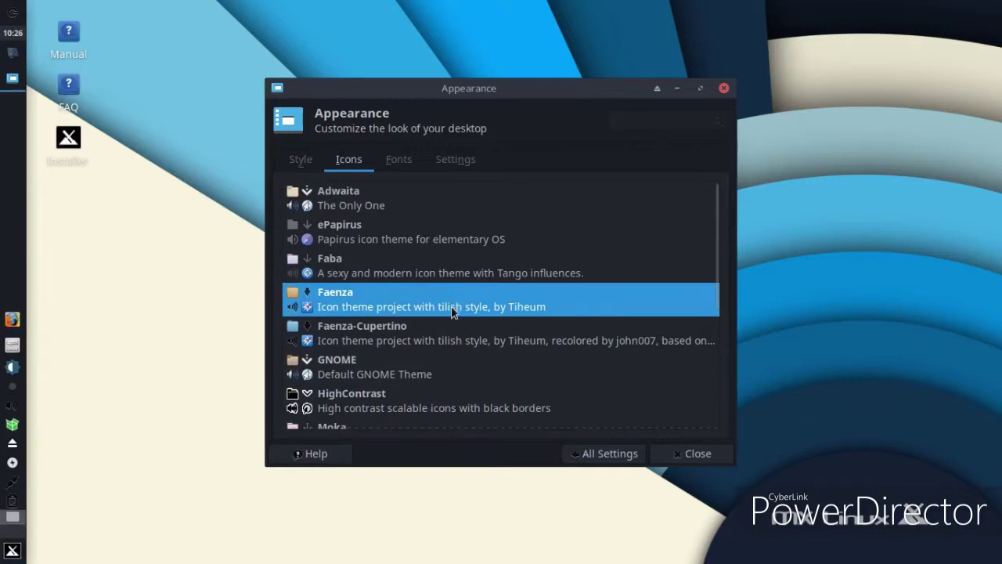
pyautogui.scroll(-7, 456, 346)
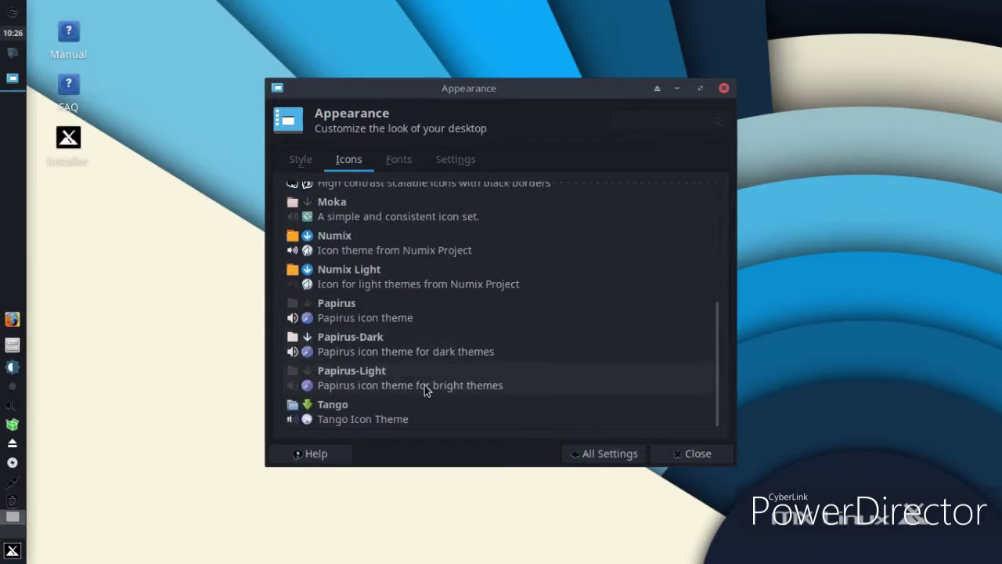
pyautogui.click(427, 379)
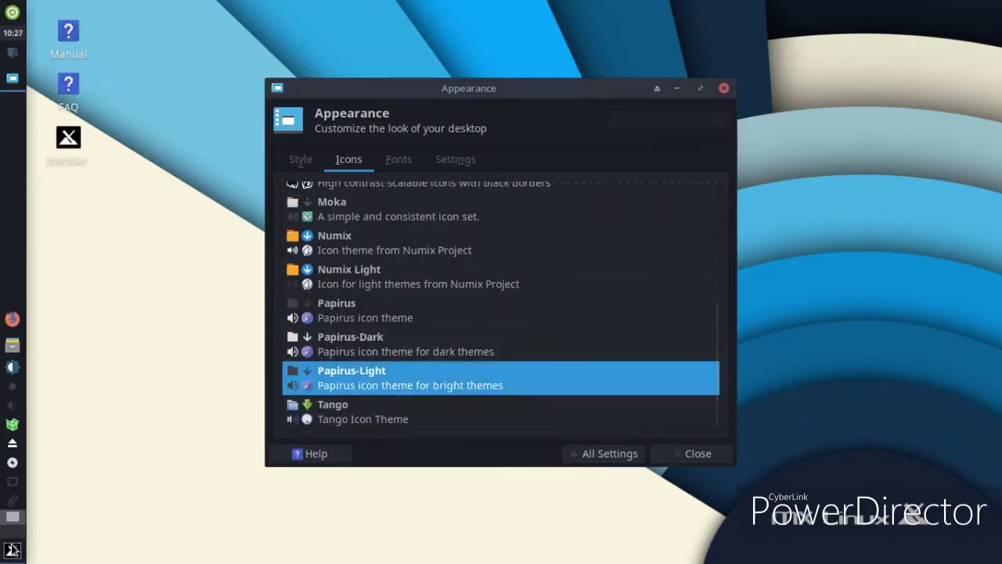
pyautogui.click(11, 550)
# Open MX Tweak from the Settings Manager, dismissing the panel backup notice
pyautogui.click(572, 542)
pyautogui.click(615, 461)
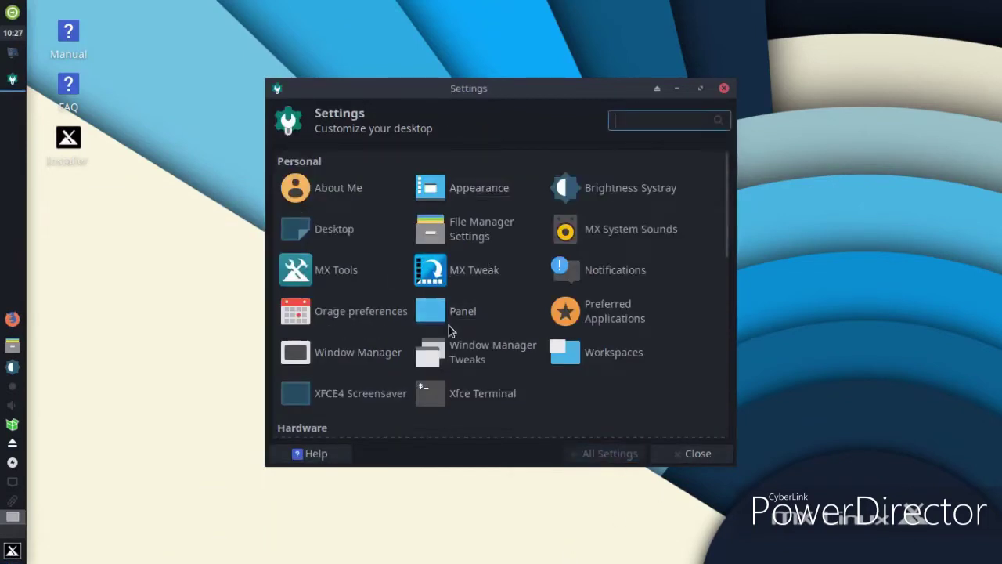
pyautogui.click(467, 283)
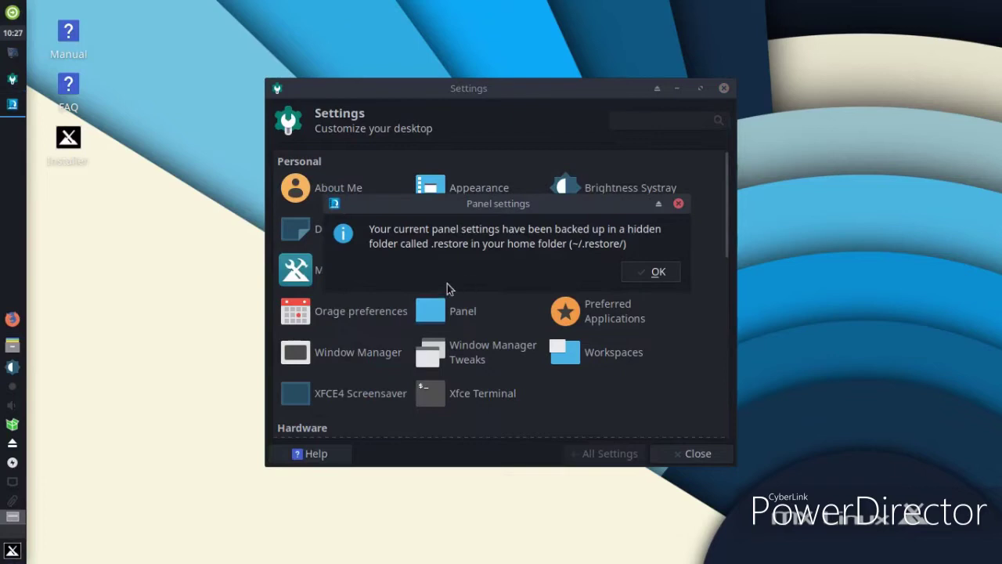
pyautogui.click(660, 274)
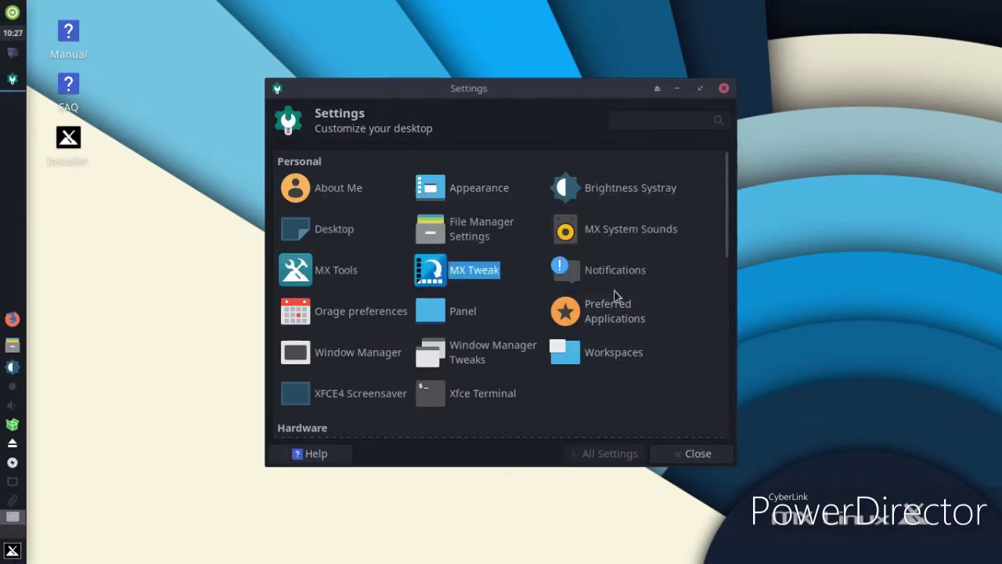
pyautogui.click(502, 359)
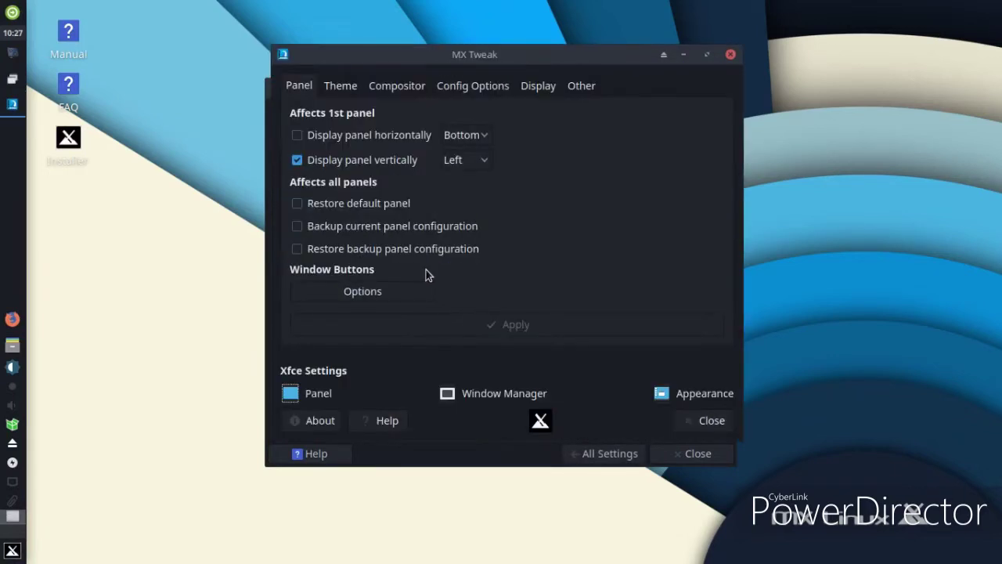
# Browse the theme sets, selecting MX Dark Thick Borders and then Numix Themes and Icons
pyautogui.click(340, 86)
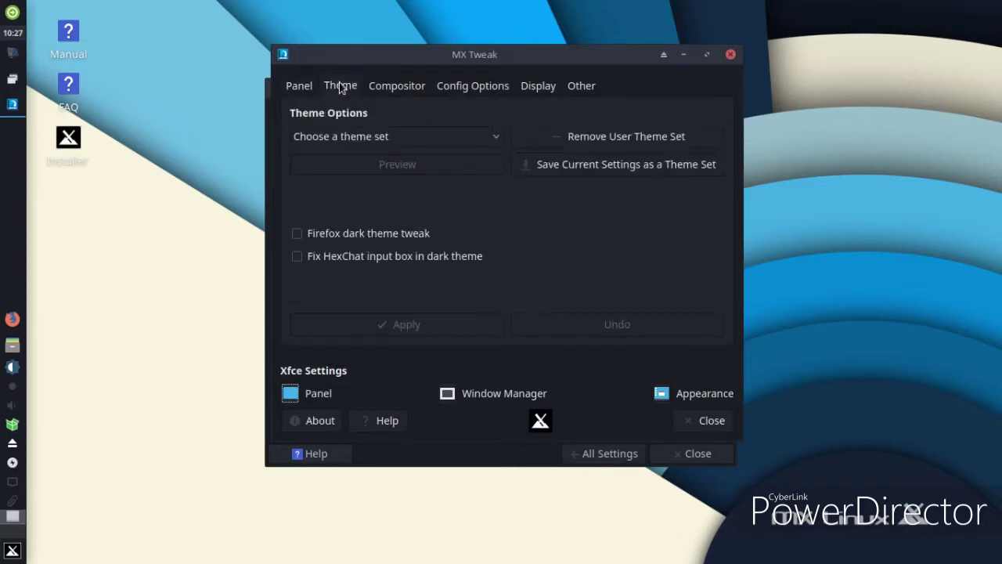
pyautogui.click(458, 139)
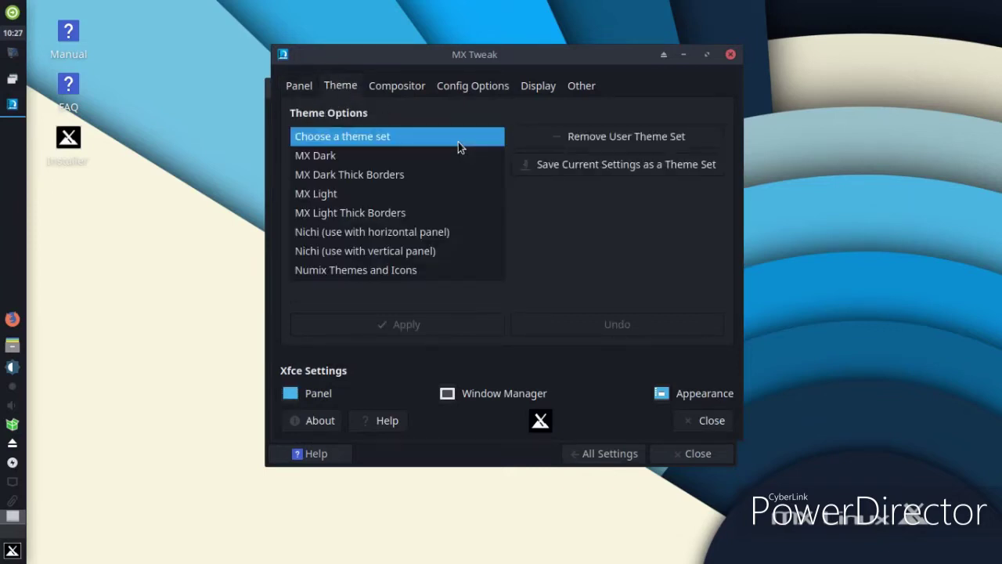
pyautogui.click(456, 182)
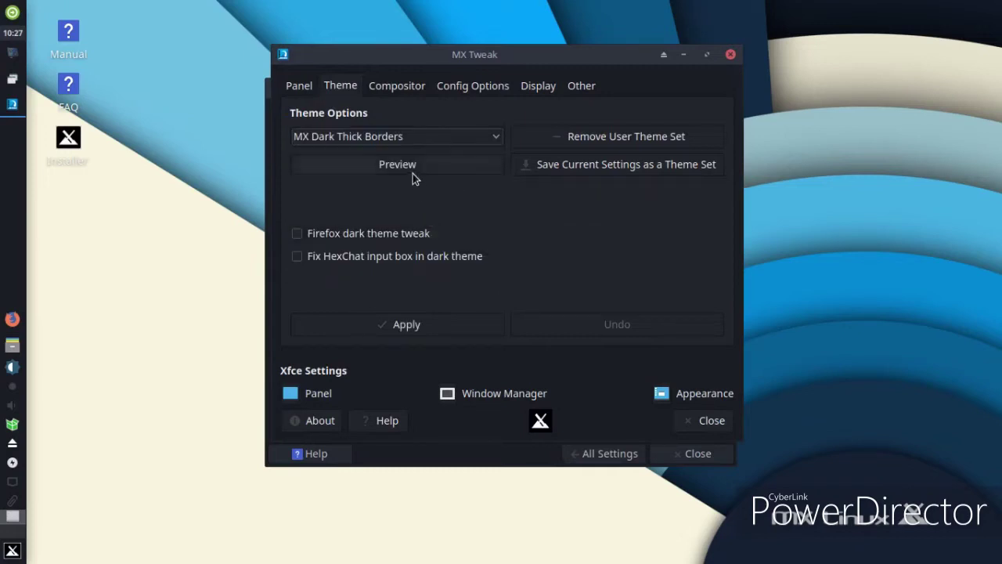
pyautogui.click(381, 139)
pyautogui.click(395, 231)
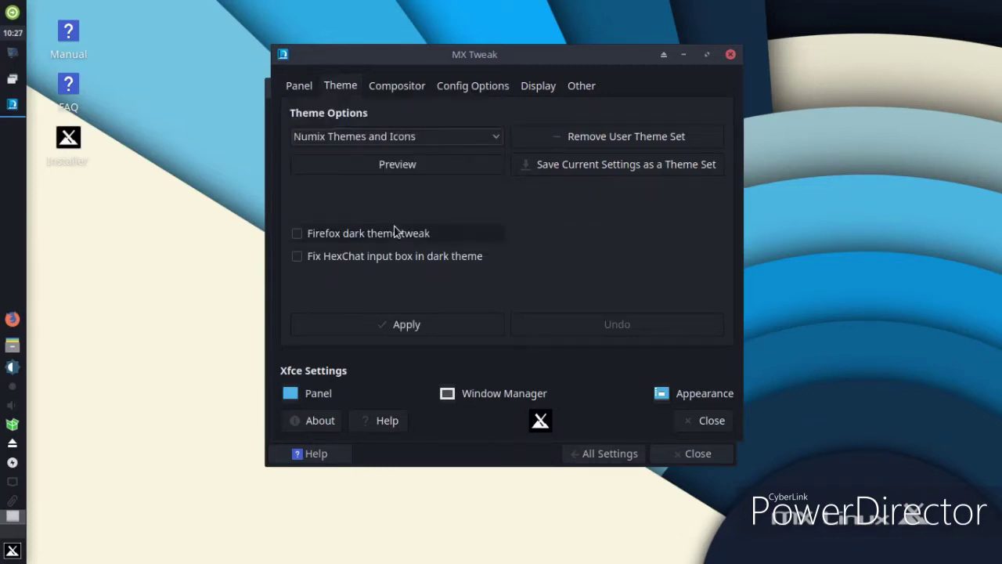
# View MX Tweak's panel, compositor and Config Options tabs
pyautogui.click(309, 90)
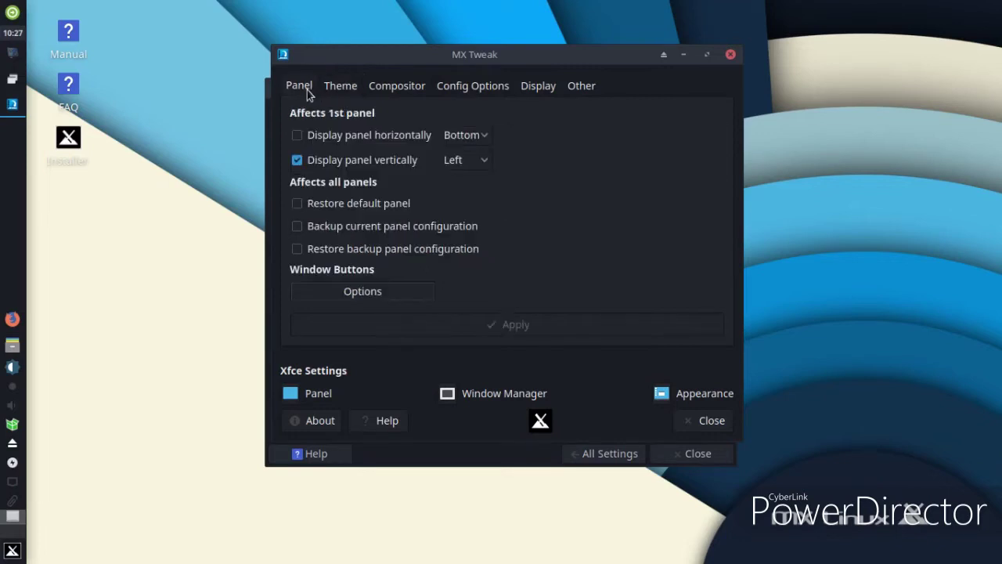
pyautogui.click(373, 92)
pyautogui.click(479, 92)
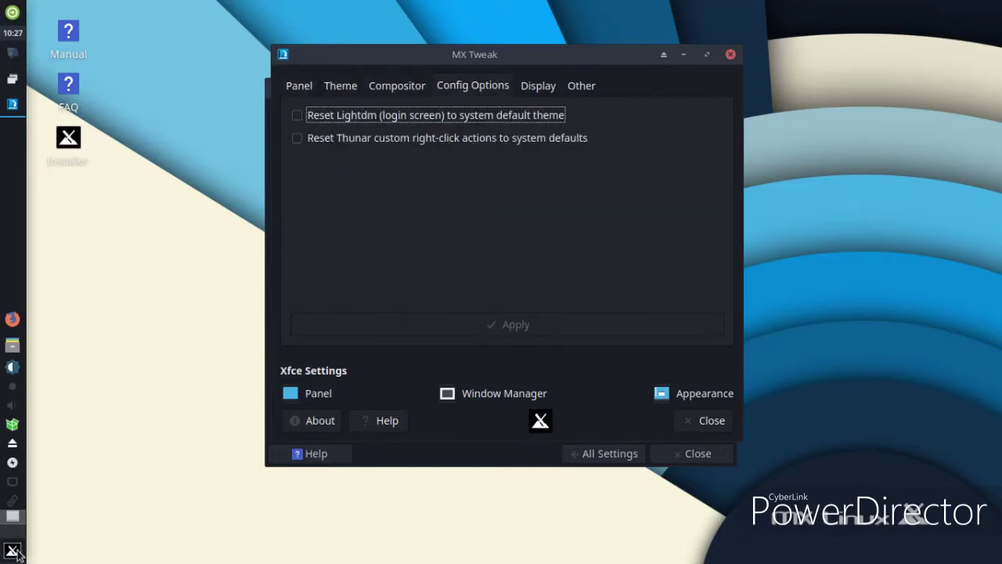
pyautogui.click(12, 551)
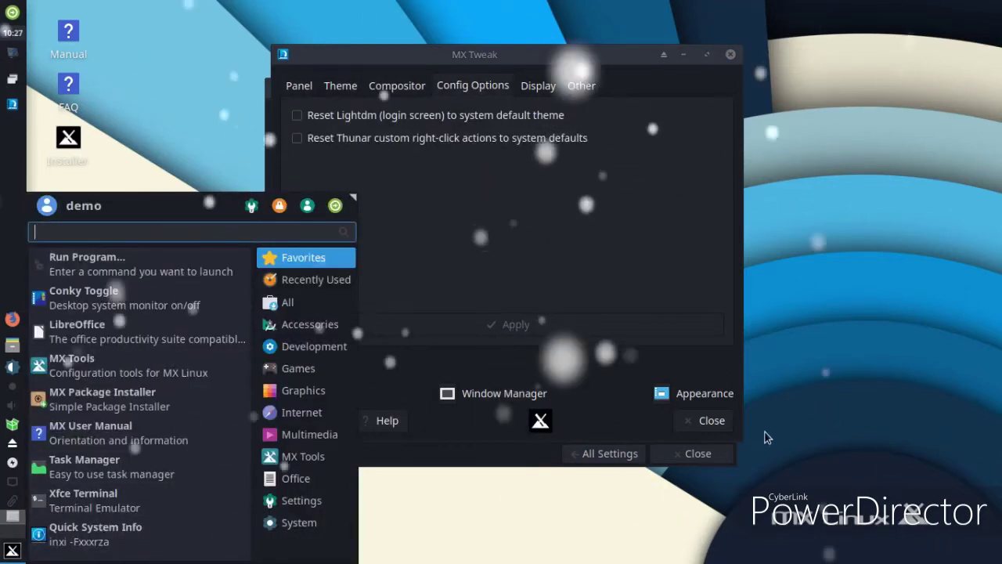
pyautogui.click(689, 463)
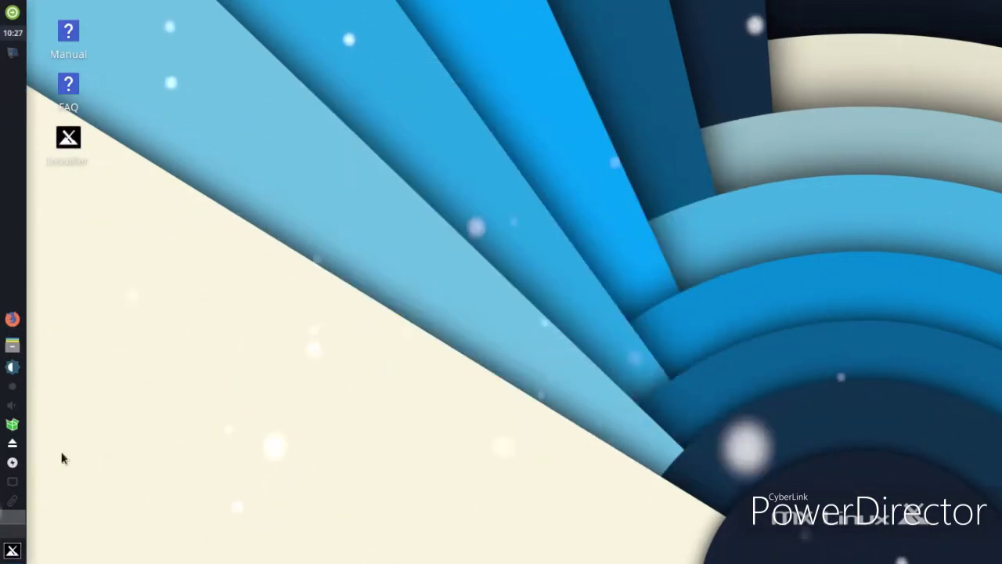
# Set the blue-sky wheat-field image as wallpaper in Desktop Settings and close it
pyautogui.rightClick(382, 156)
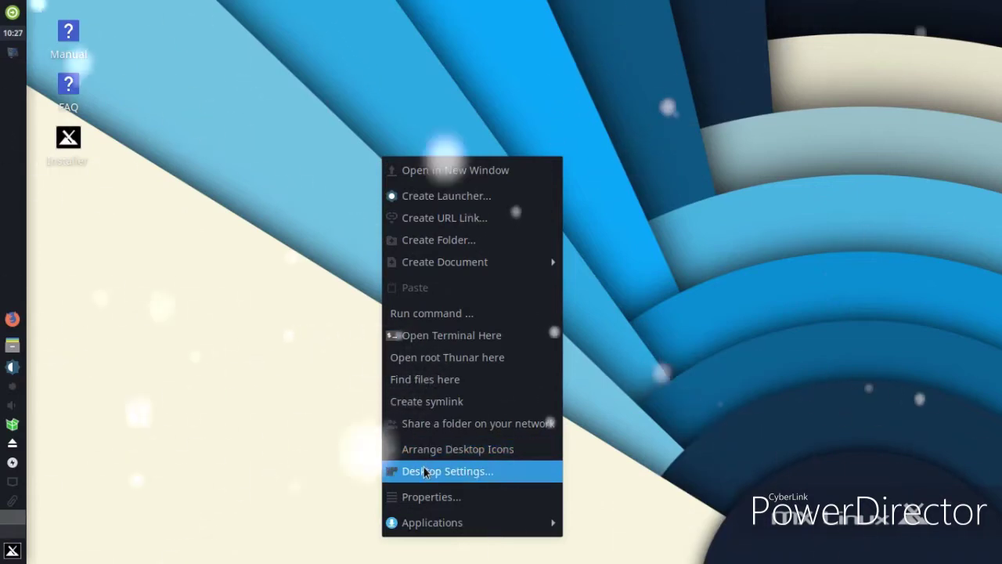
pyautogui.click(423, 471)
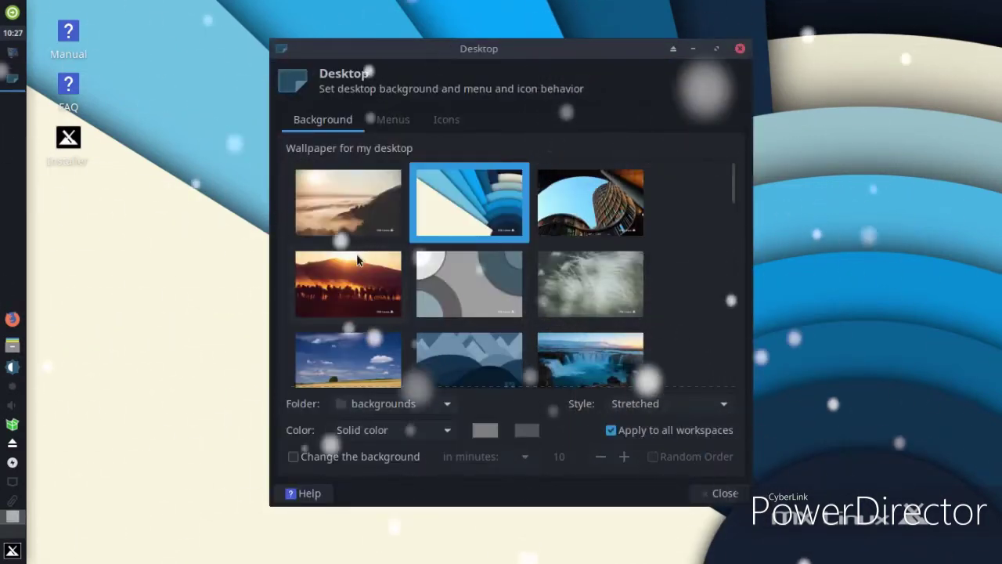
pyautogui.click(353, 360)
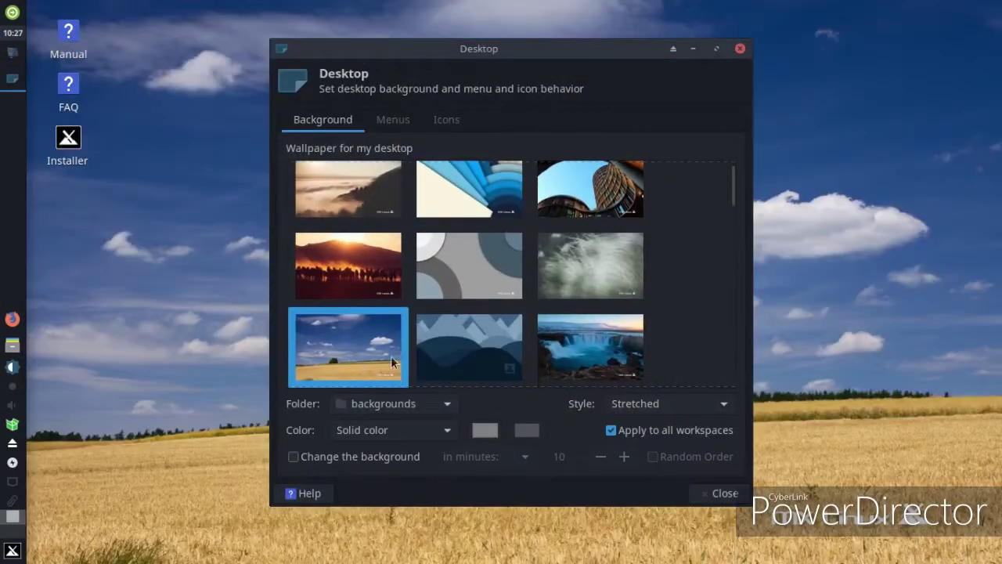
pyautogui.click(723, 493)
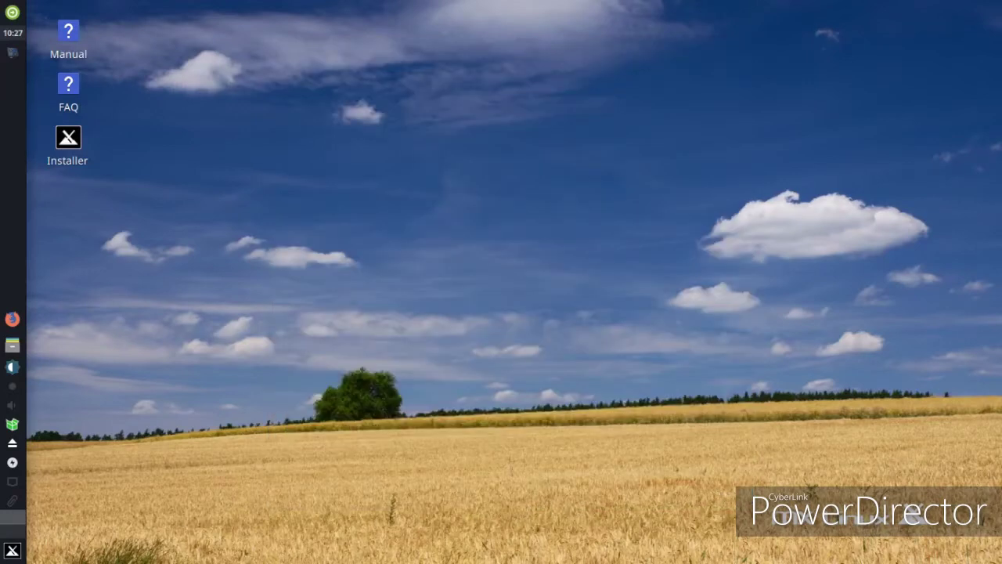
pyautogui.click(12, 550)
pyautogui.click(165, 90)
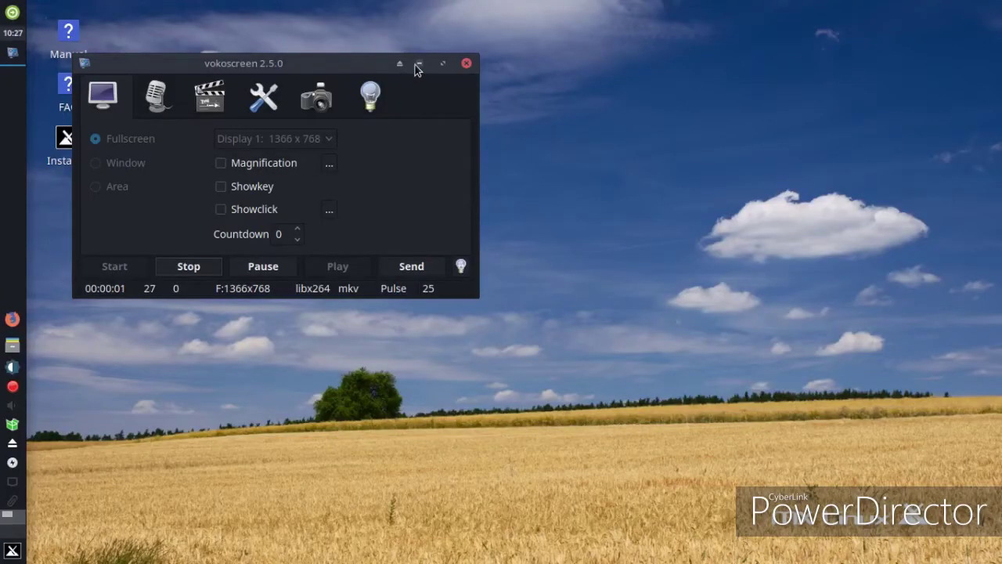
pyautogui.click(418, 64)
pyautogui.click(12, 345)
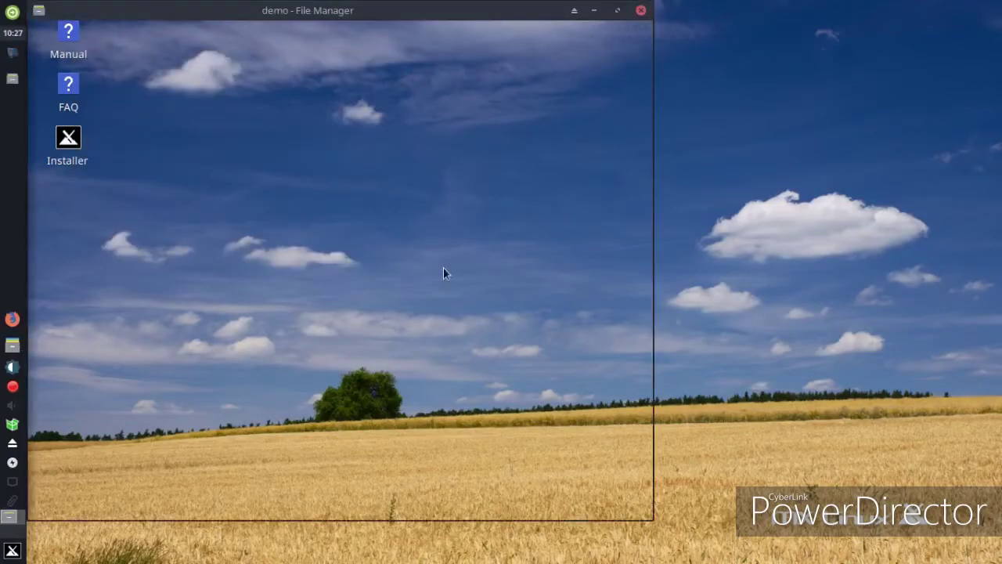
pyautogui.moveTo(387, 13); pyautogui.dragTo(481, 25)
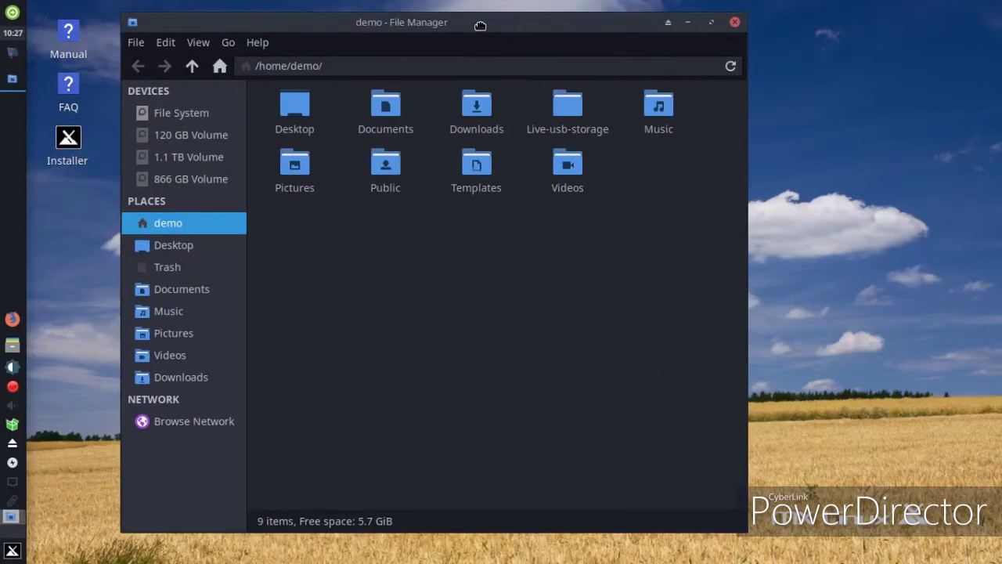
pyautogui.click(746, 534)
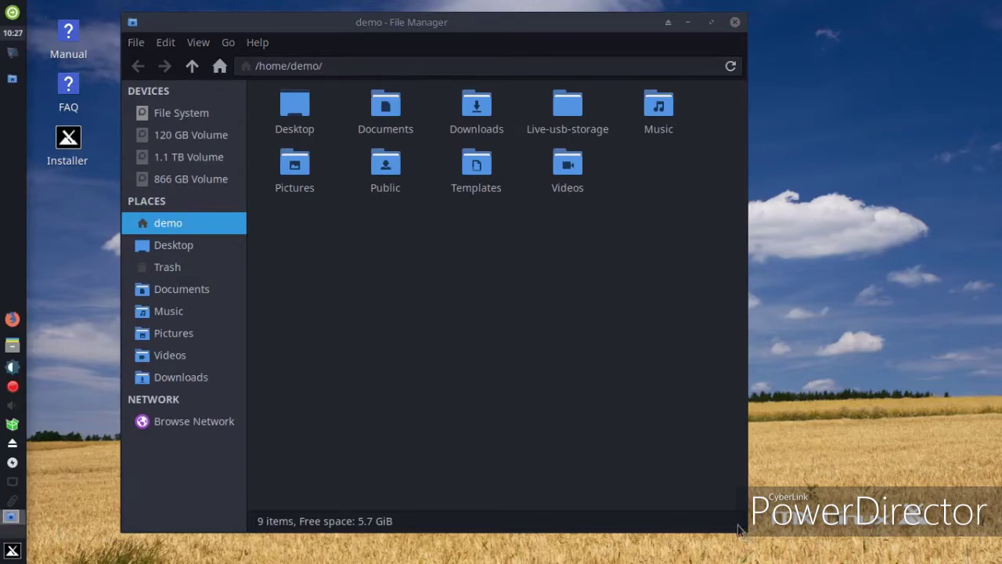
pyautogui.moveTo(748, 532); pyautogui.dragTo(593, 529)
pyautogui.click(599, 527)
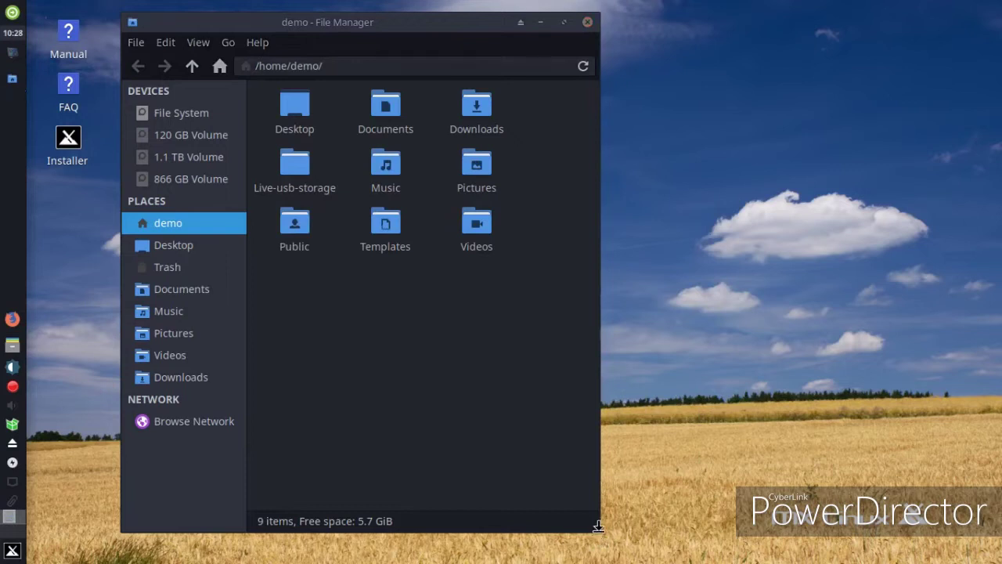
pyautogui.moveTo(598, 534); pyautogui.dragTo(924, 495)
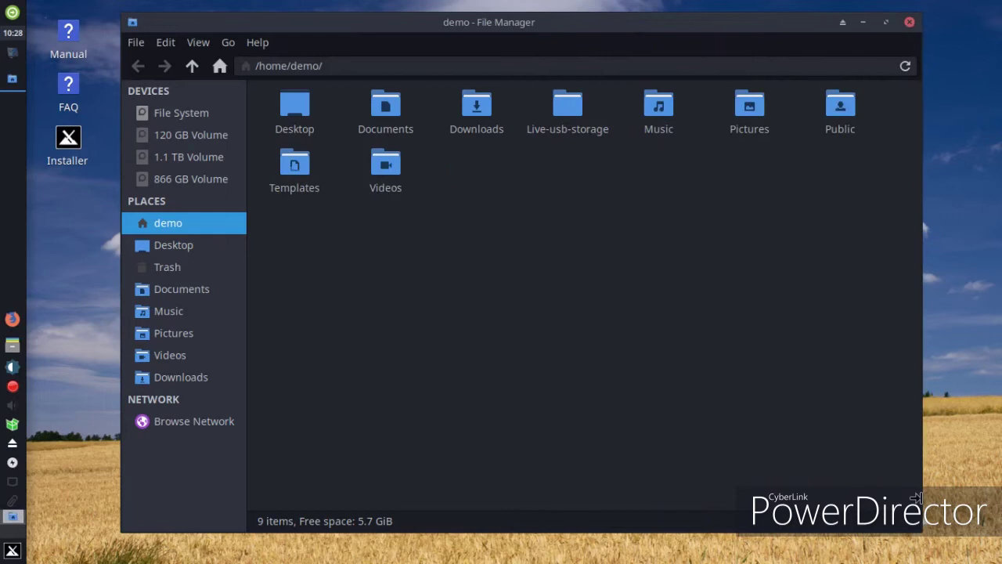
pyautogui.click(910, 21)
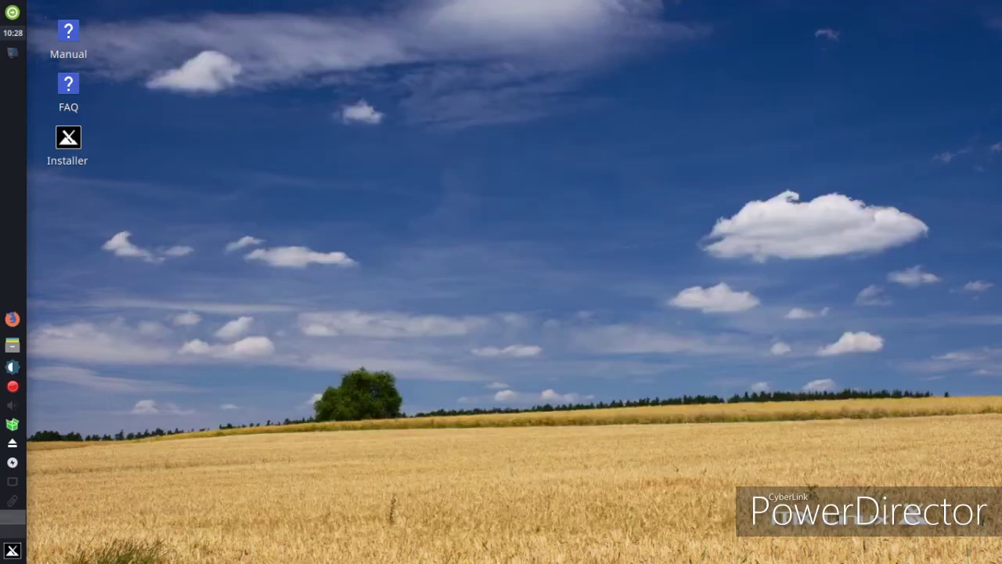
# Launch MX Package Installer as root and expand its Browser category
pyautogui.click(14, 551)
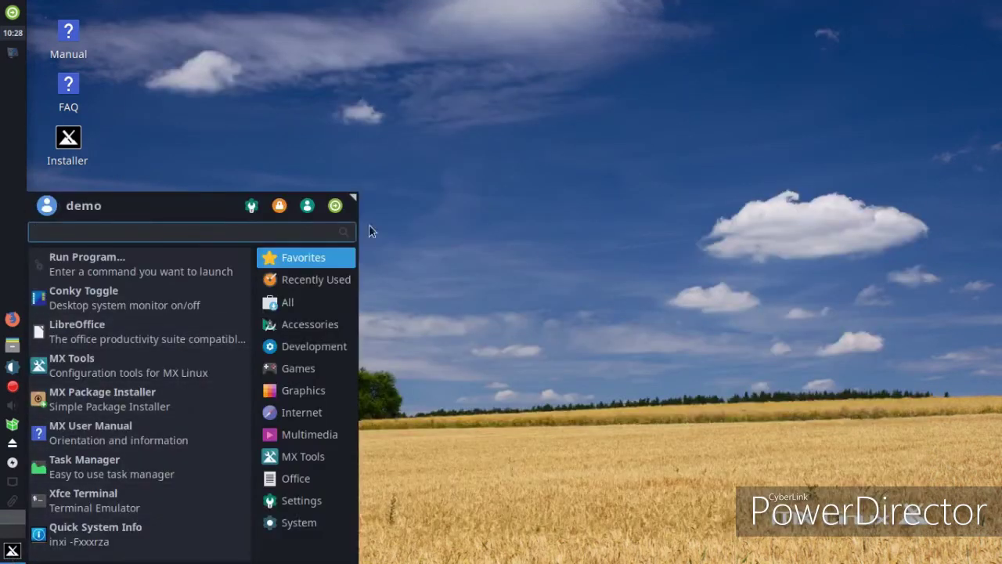
pyautogui.moveTo(353, 199)
pyautogui.mouseDown()
pyautogui.moveTo(367, 78)
pyautogui.moveTo(364, 193)
pyautogui.mouseUp()
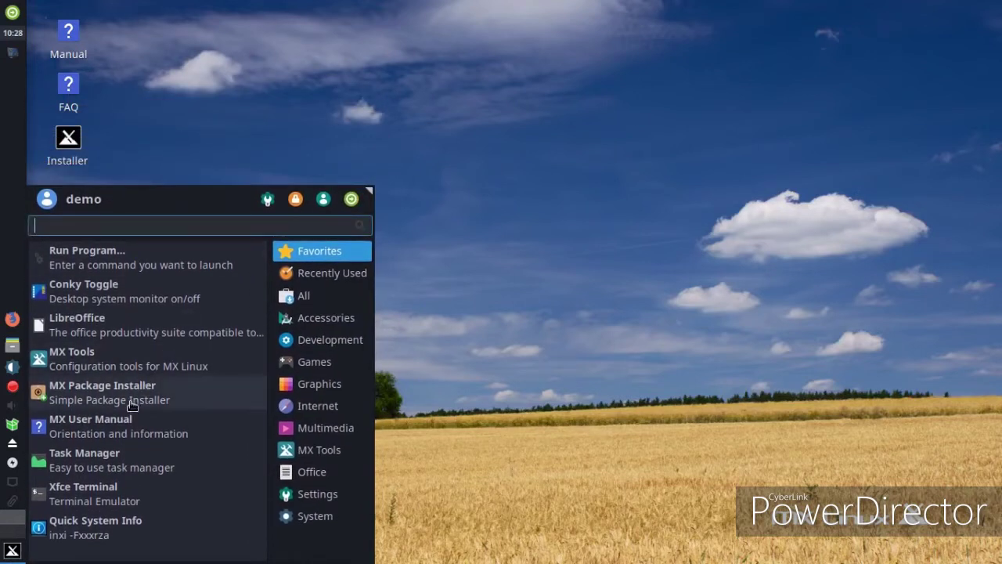
pyautogui.click(134, 400)
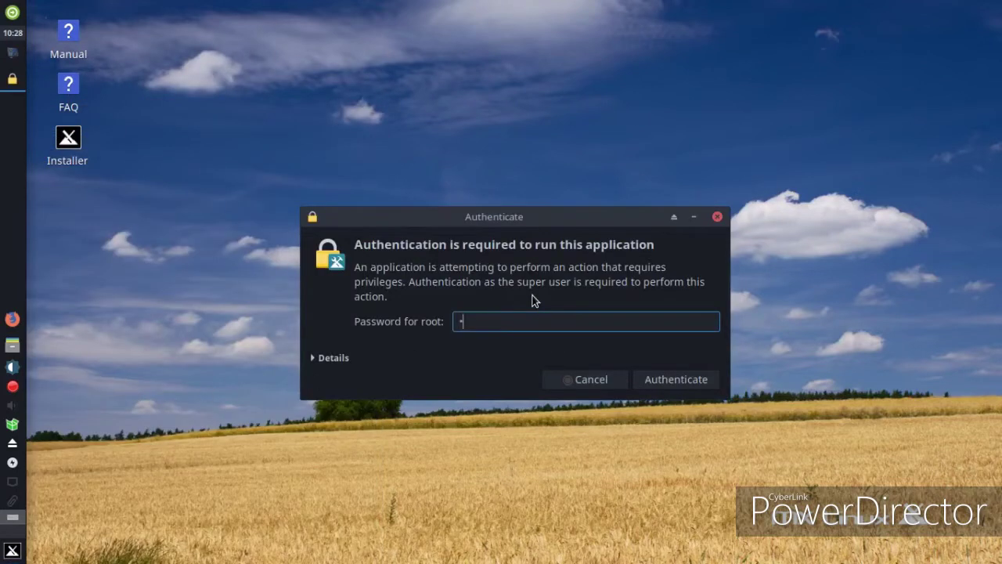
pyautogui.press('Return')
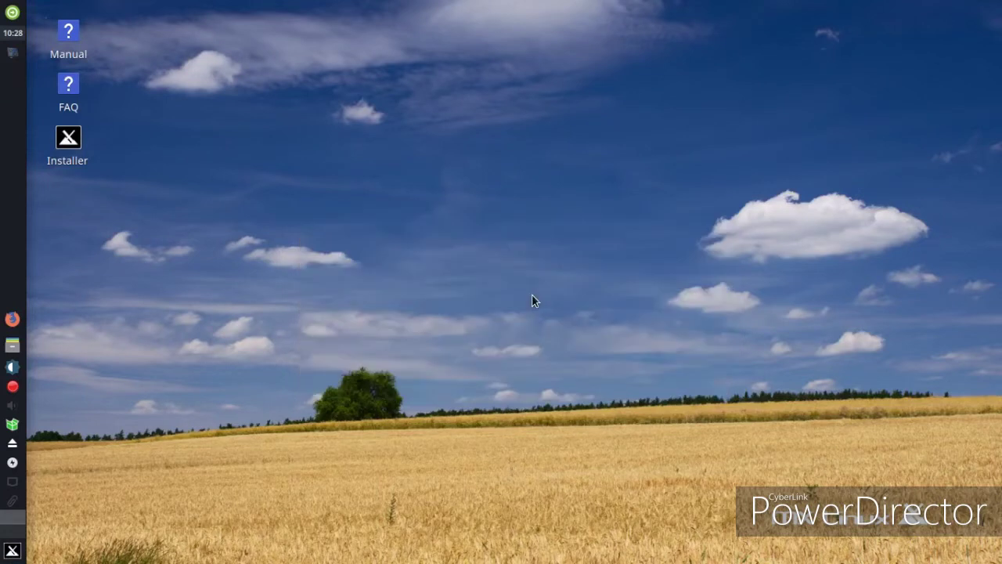
pyautogui.click(265, 201)
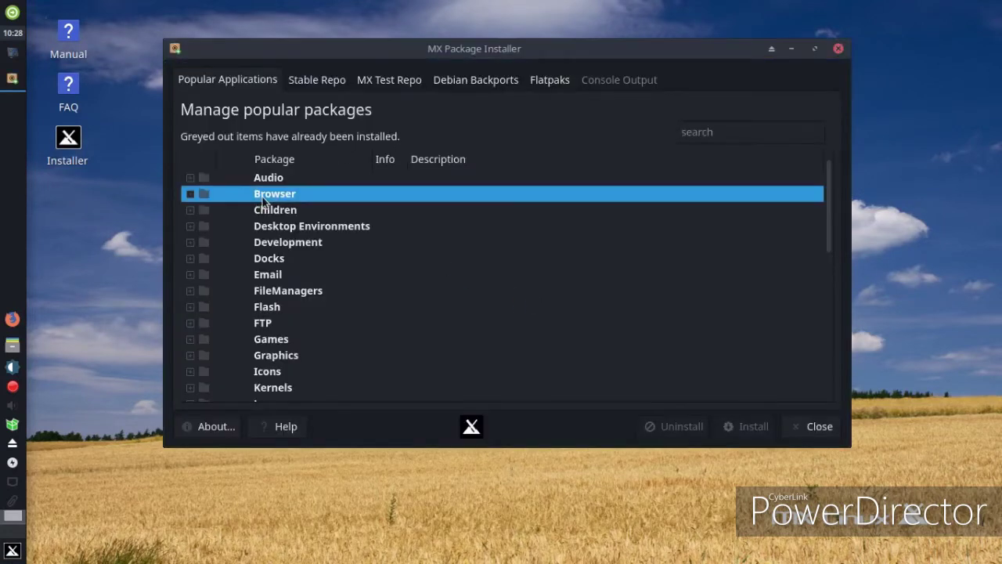
pyautogui.doubleClick(263, 200)
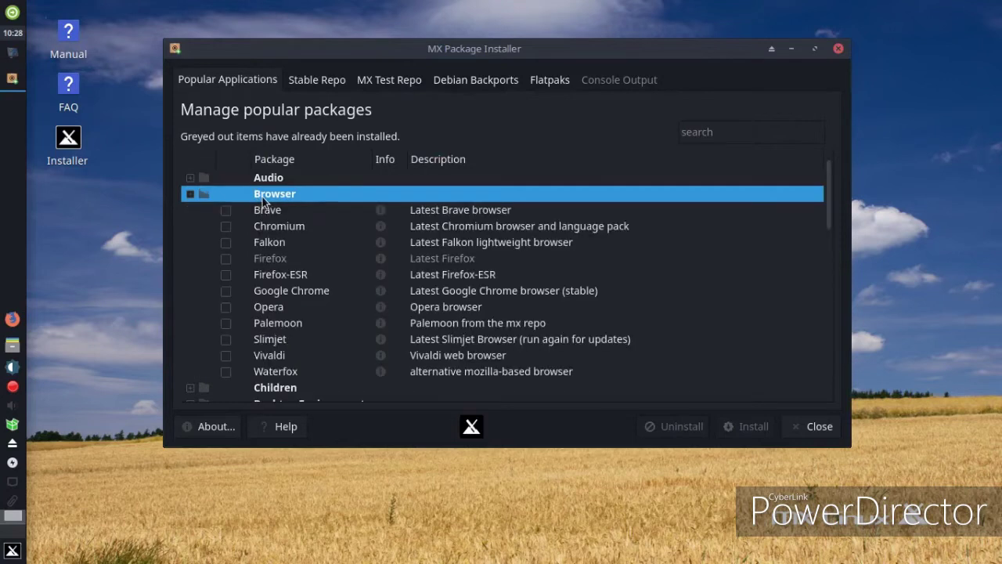
# Skim the browser packages, close the installer, and open the MX-19.1 Users Manual in qpdfview
pyautogui.scroll(-5, 515, 250)
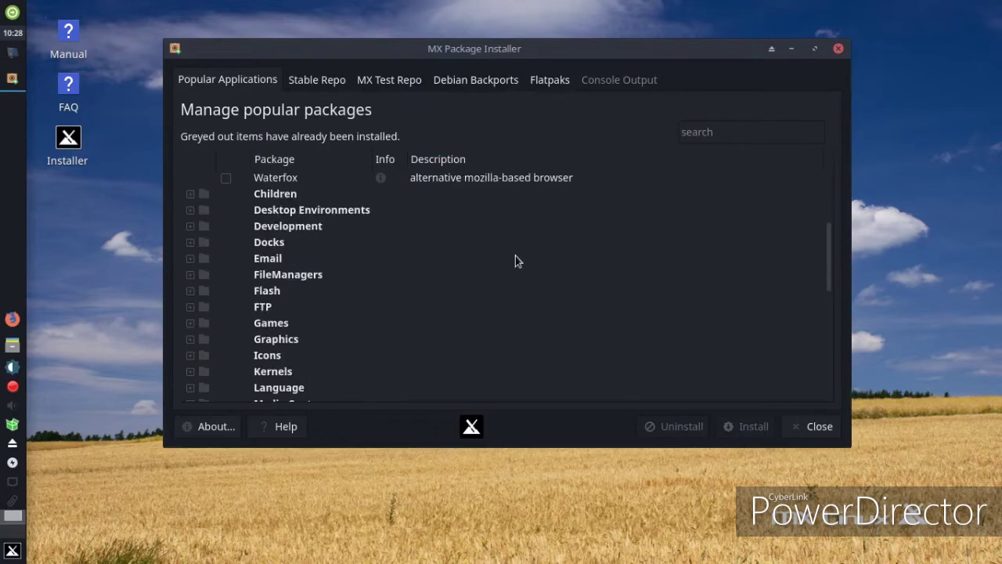
pyautogui.scroll(3, 515, 255)
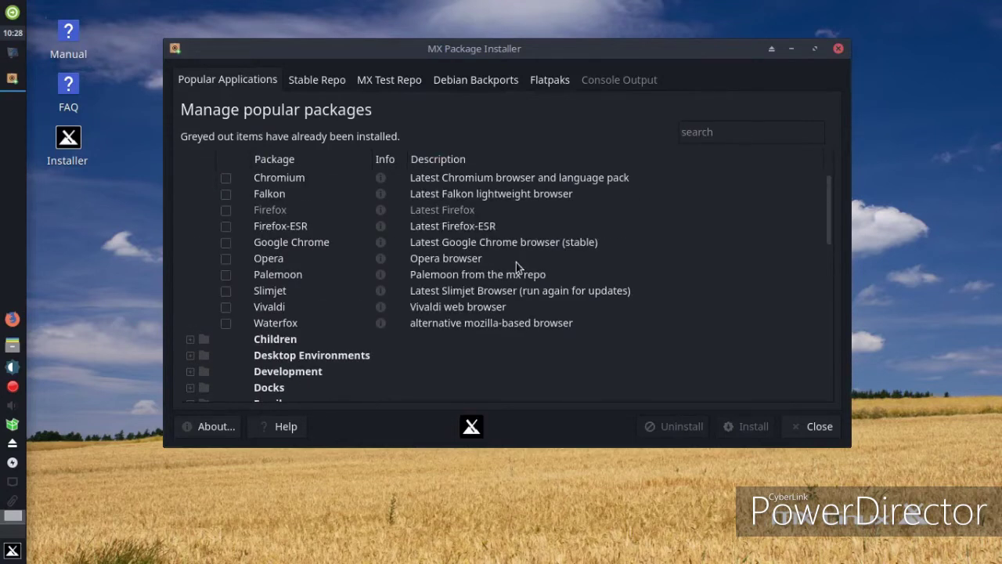
pyautogui.scroll(1, 516, 262)
pyautogui.scroll(-1, 516, 263)
pyautogui.click(810, 426)
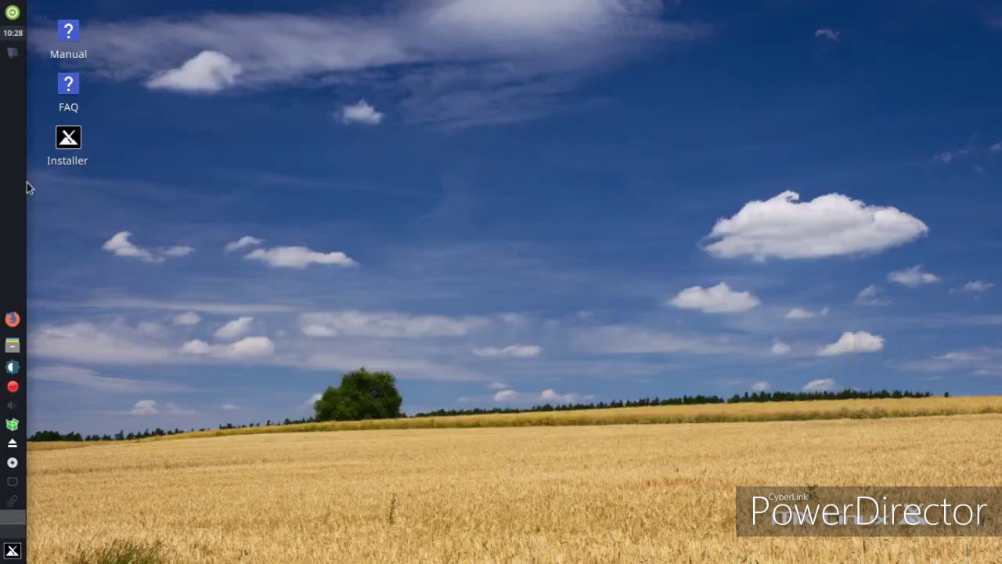
pyautogui.doubleClick(72, 47)
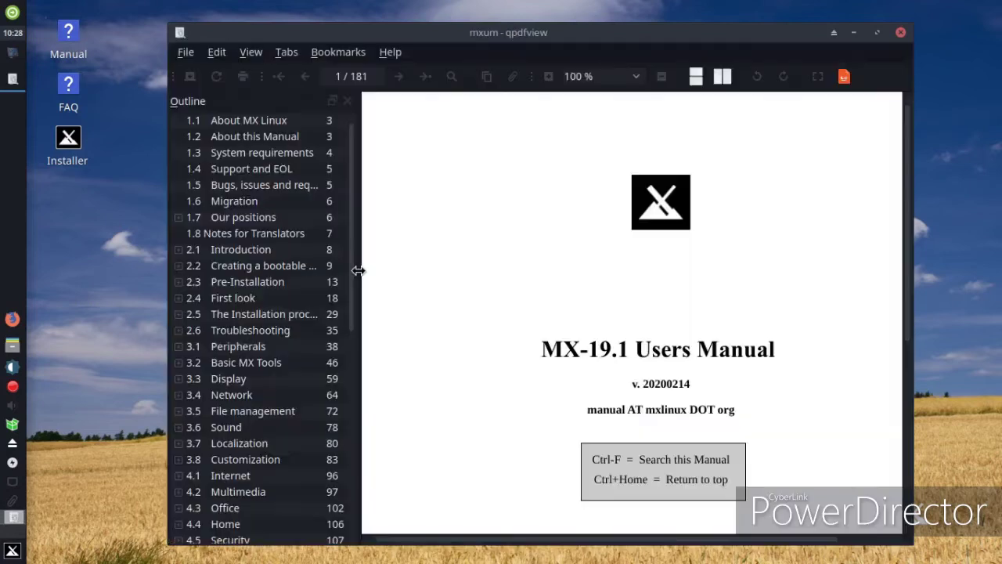
# Scroll through the manual's Outline table of contents, then close qpdfview
pyautogui.scroll(-8, 307, 299)
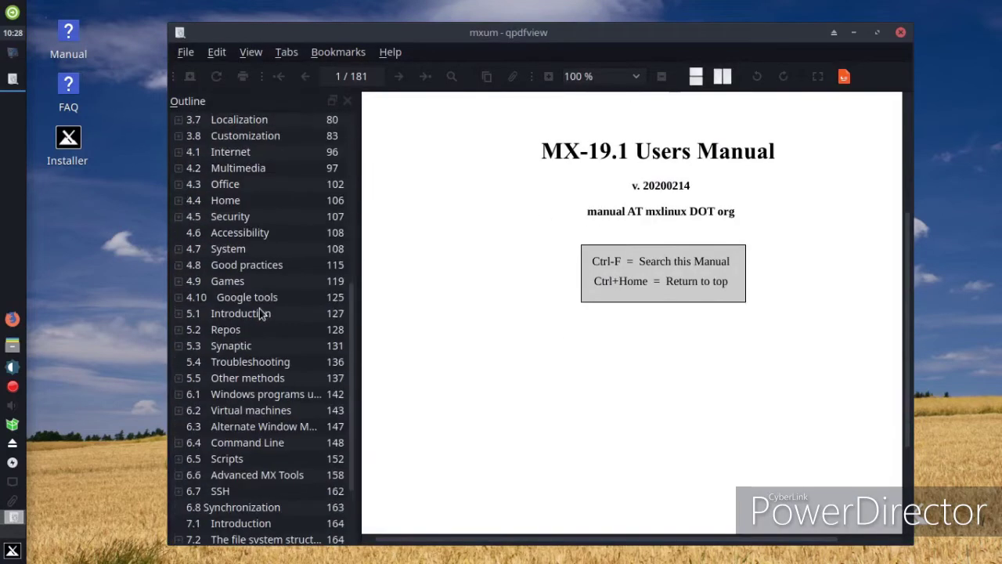
pyautogui.scroll(7, 258, 310)
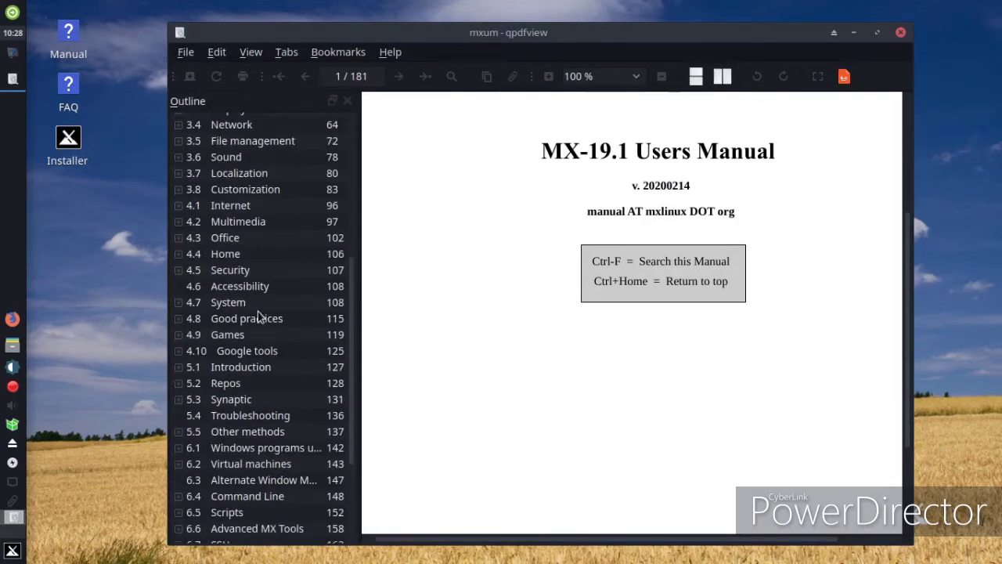
pyautogui.scroll(2, 256, 315)
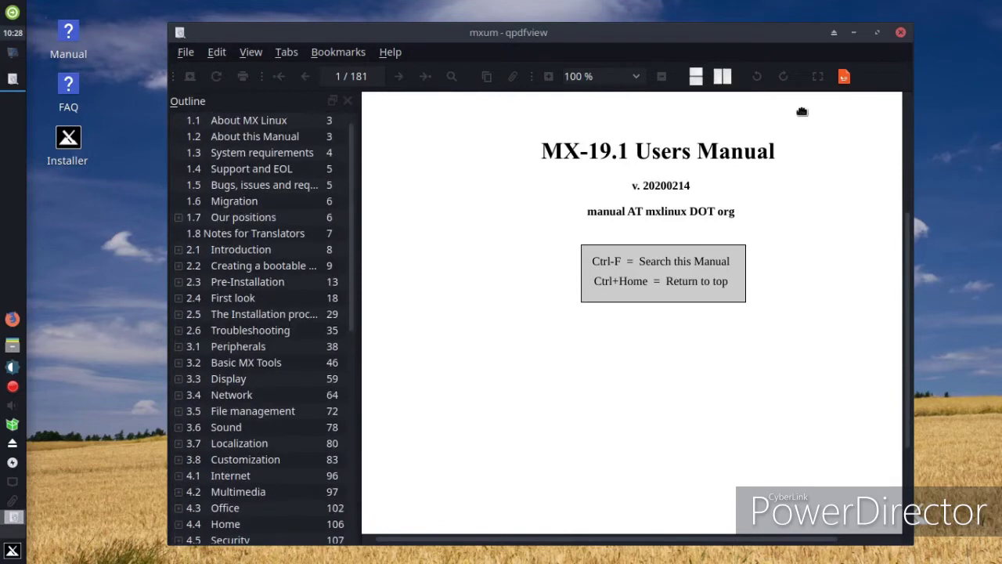
pyautogui.click(899, 35)
# Set the blue mountains image as the wallpaper through Desktop Settings
pyautogui.rightClick(403, 172)
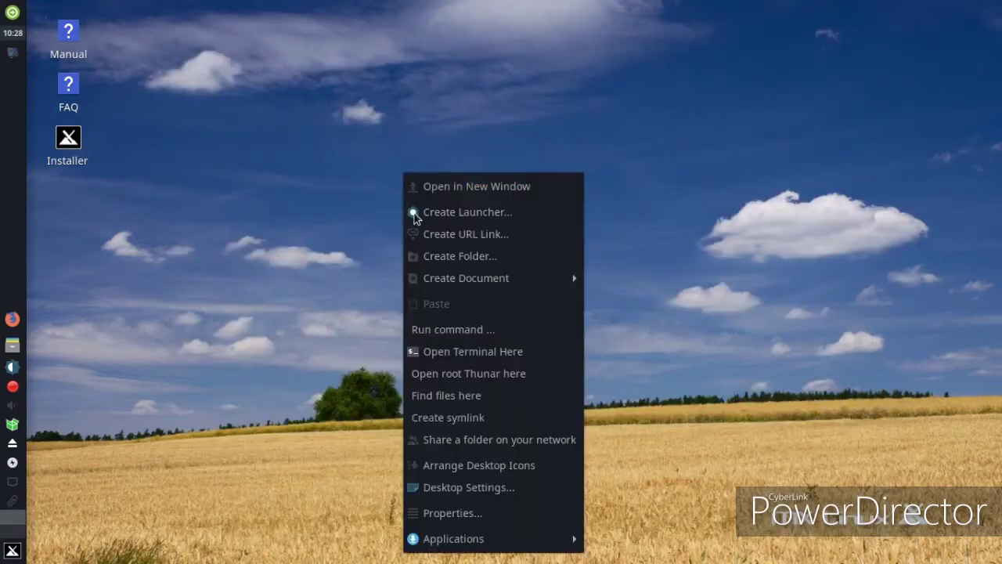
pyautogui.click(431, 493)
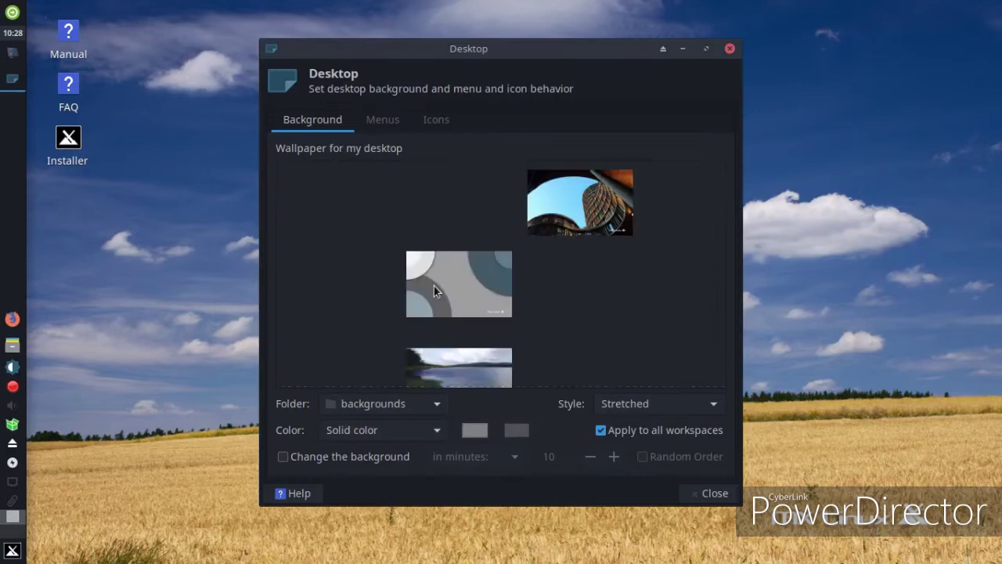
pyautogui.scroll(-1, 510, 276)
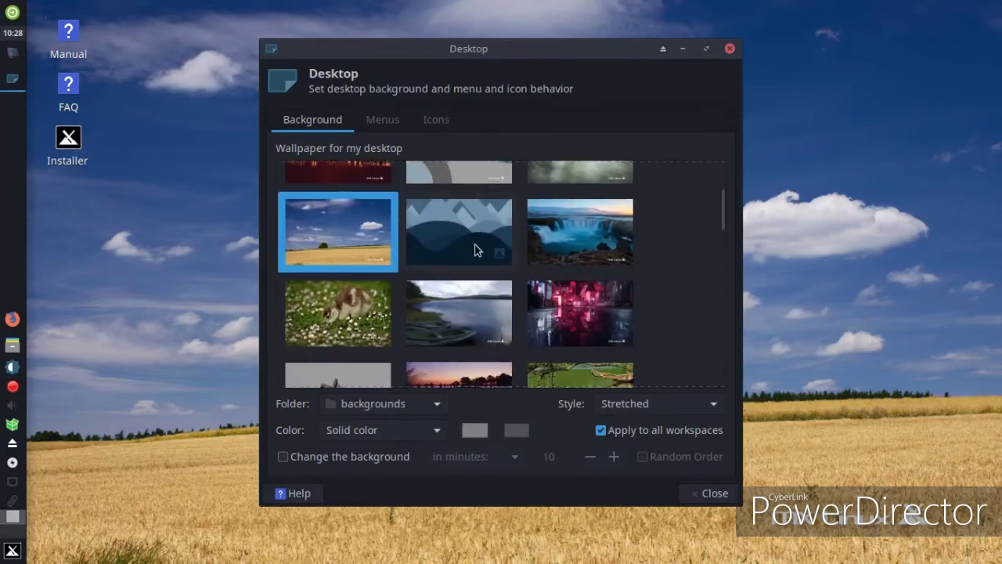
pyautogui.click(474, 244)
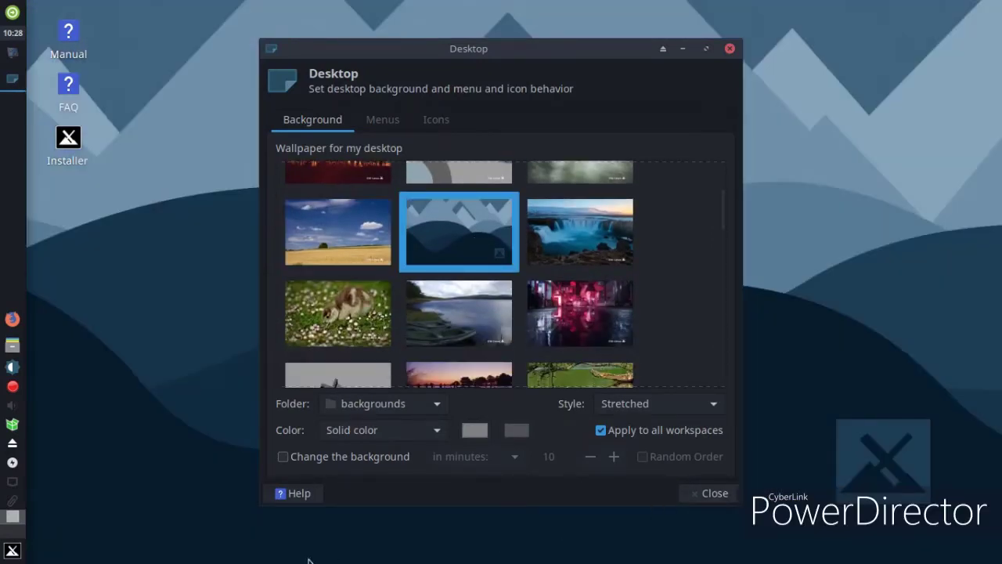
pyautogui.click(727, 494)
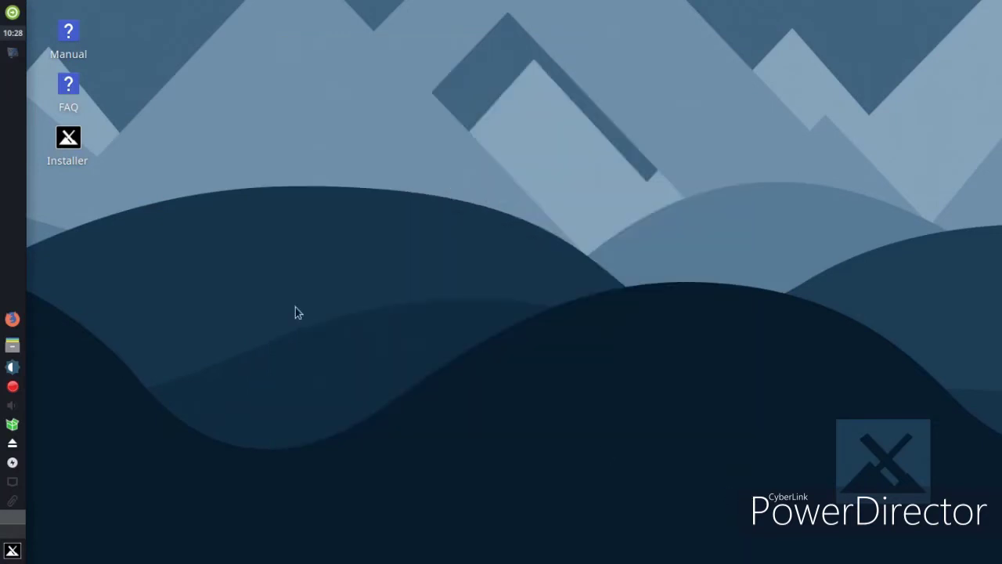
# Check the log-out, brightness, volume and network popups without changes, then open the Whisker Menu
pyautogui.click(15, 9)
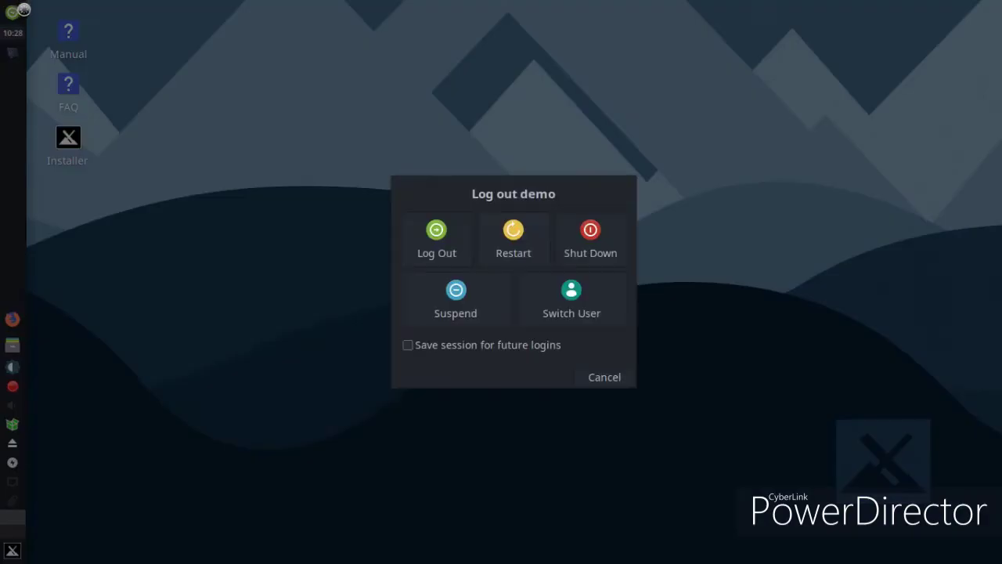
pyautogui.click(612, 379)
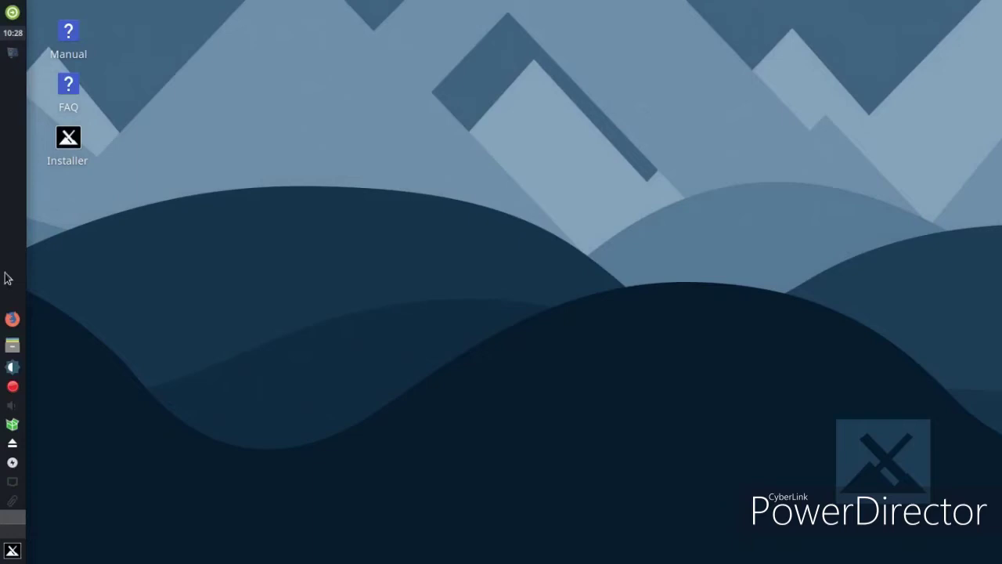
pyautogui.click(13, 367)
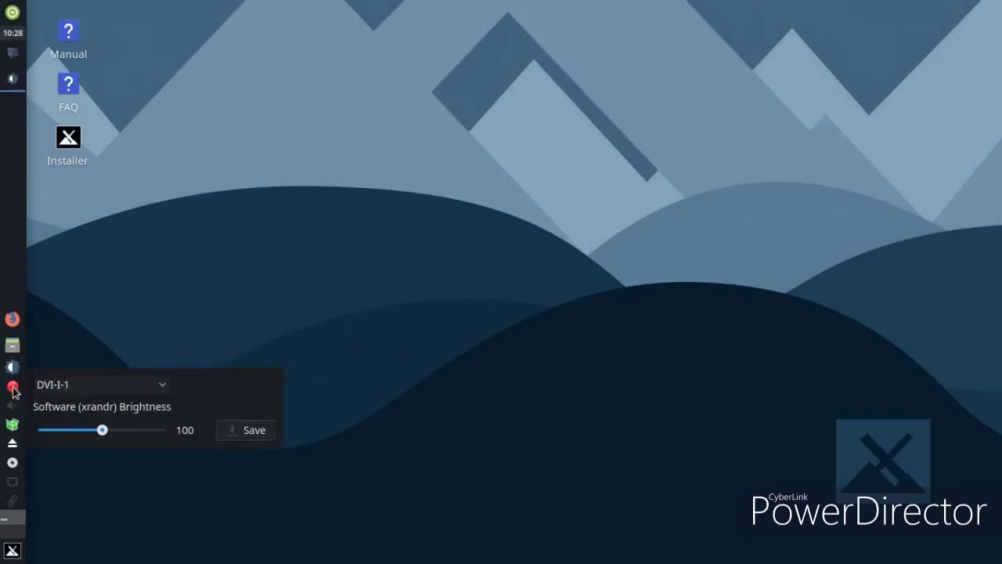
pyautogui.click(12, 405)
pyautogui.click(49, 469)
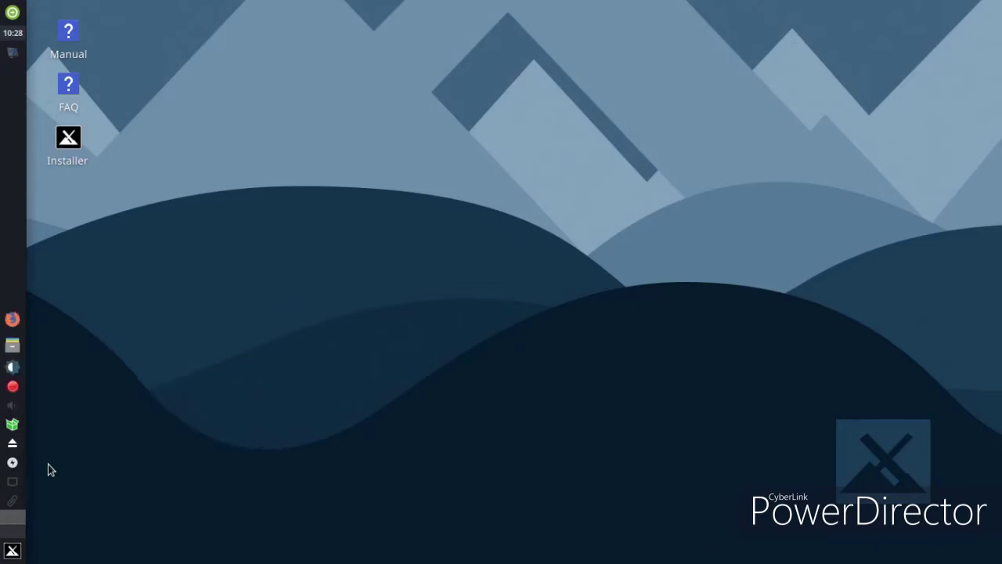
pyautogui.click(12, 481)
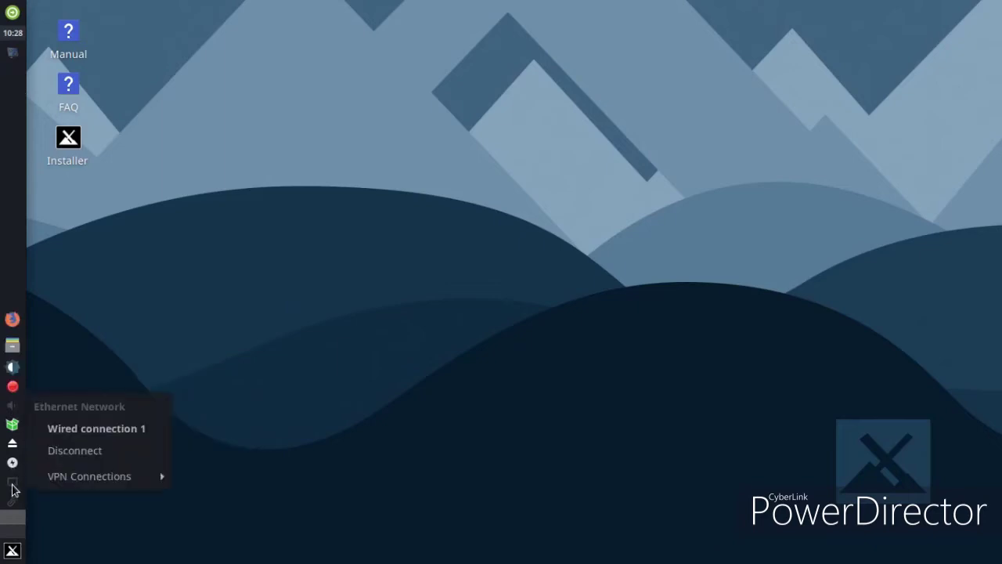
pyautogui.click(12, 547)
pyautogui.click(12, 548)
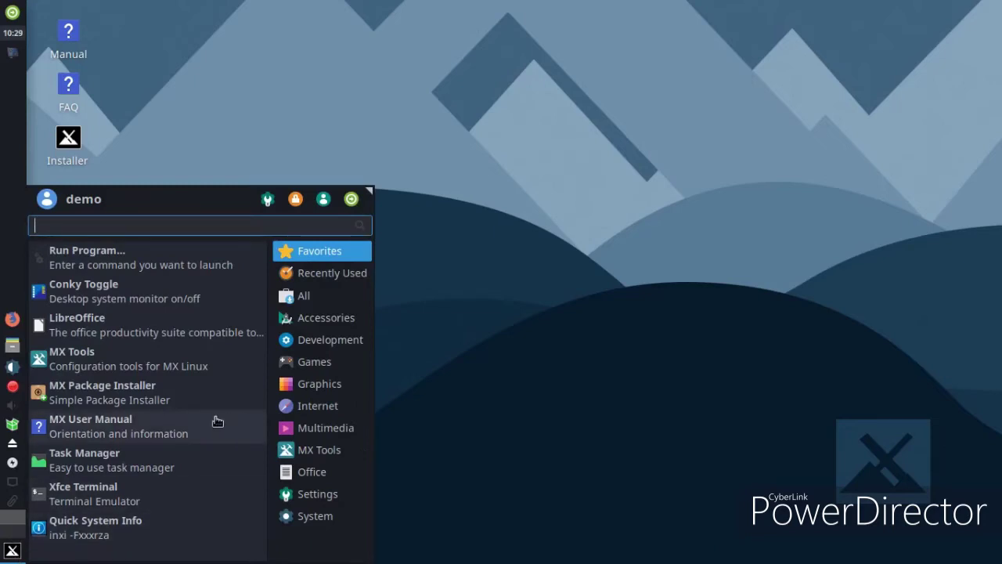
# Launch Xfce Terminal, centre its window, and run dir to list the home folder
pyautogui.click(161, 482)
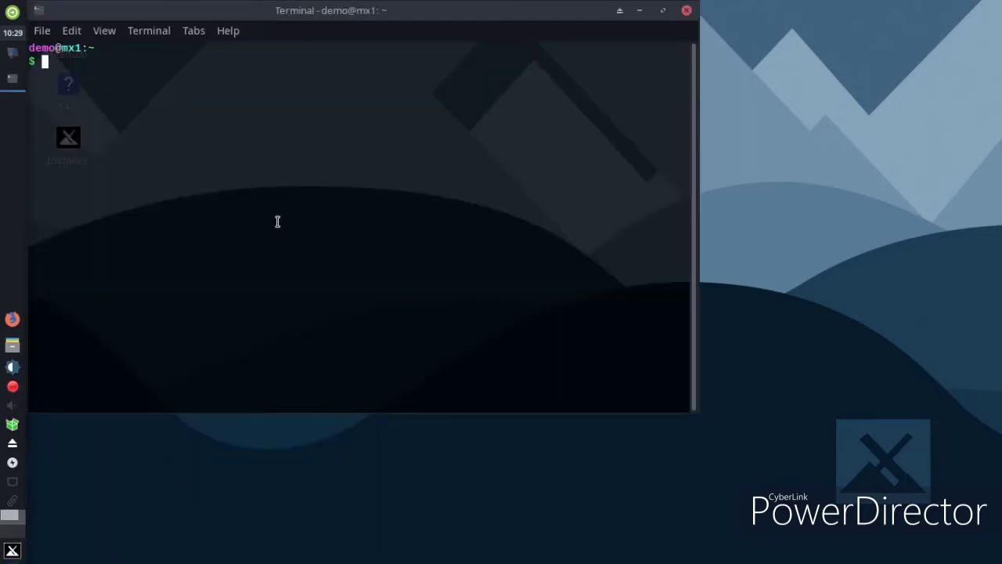
pyautogui.moveTo(353, 27); pyautogui.dragTo(472, 152)
pyautogui.write('dir')
pyautogui.press('Return')
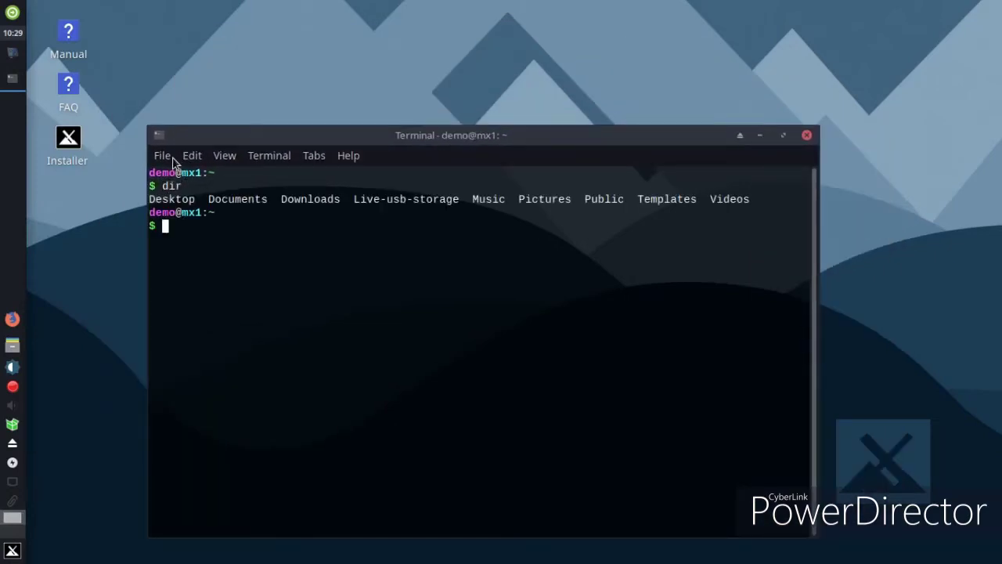
# Browse the terminal's Help, Tabs and Edit menus, open and close Preferences, then close the terminal
pyautogui.click(345, 159)
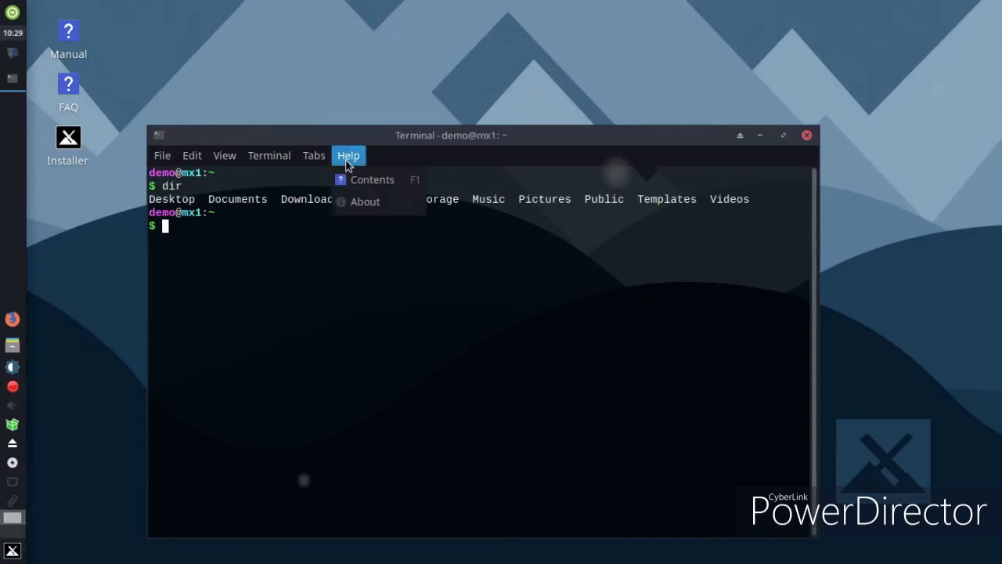
pyautogui.click(306, 161)
pyautogui.click(306, 161)
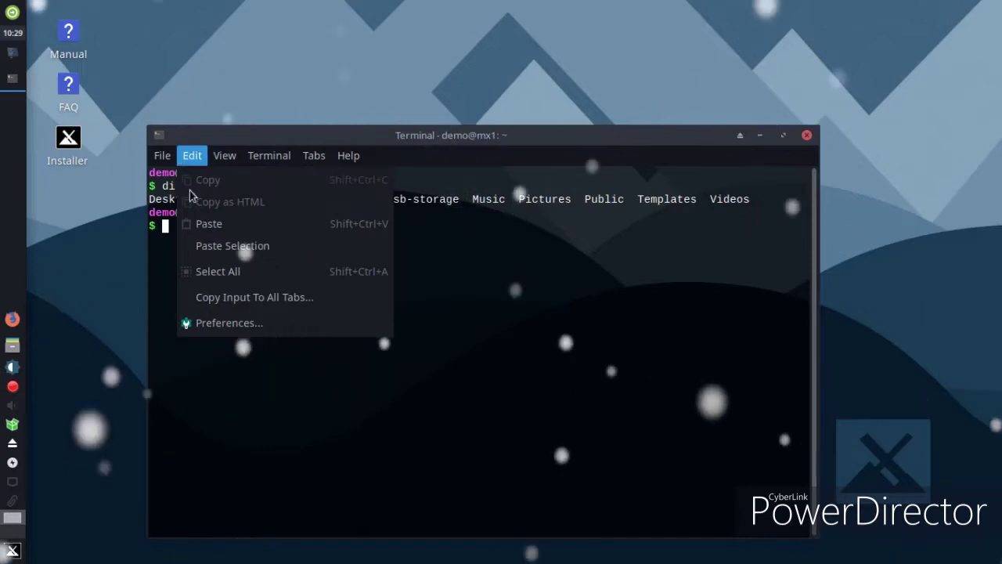
pyautogui.click(227, 322)
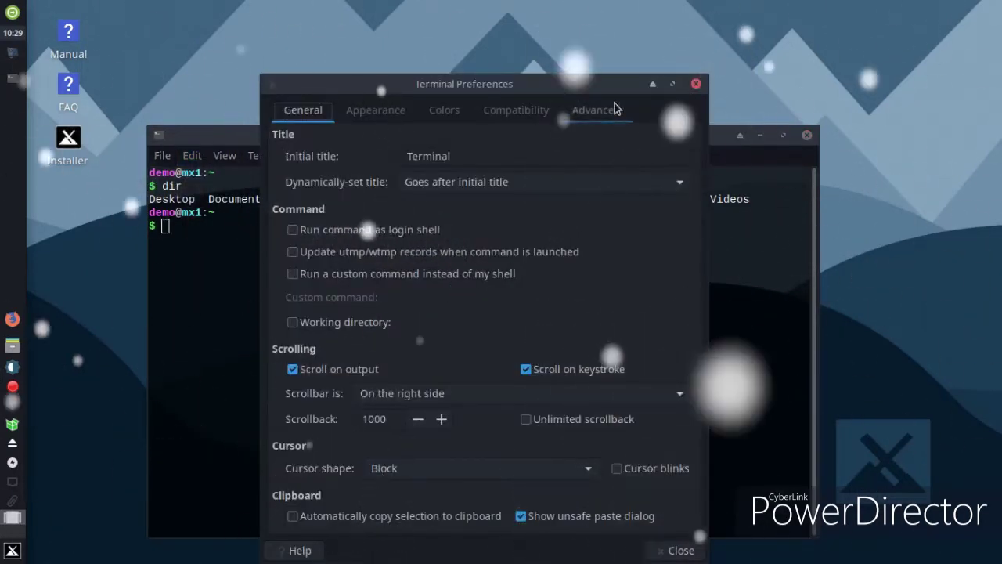
pyautogui.click(696, 84)
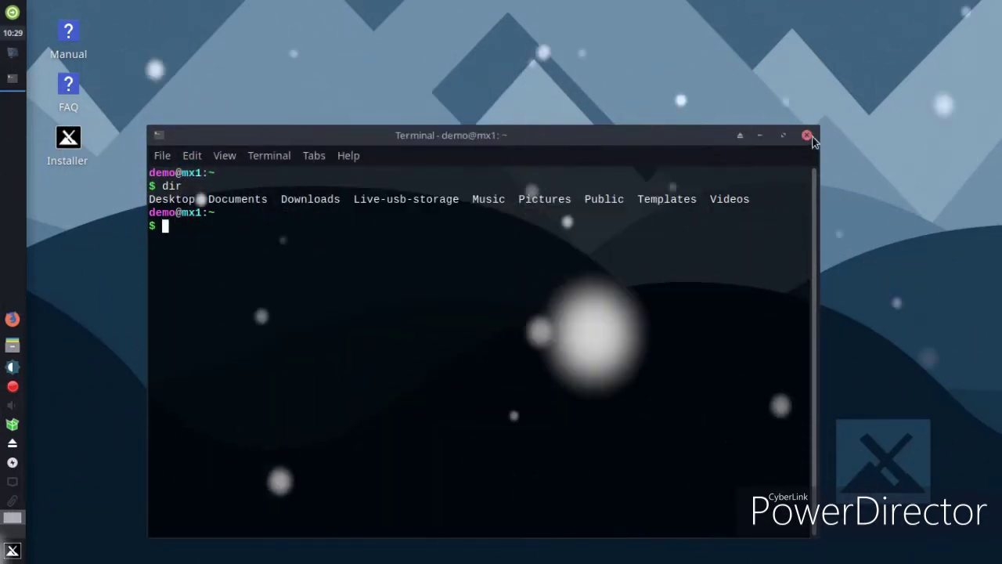
pyautogui.click(807, 134)
pyautogui.click(12, 551)
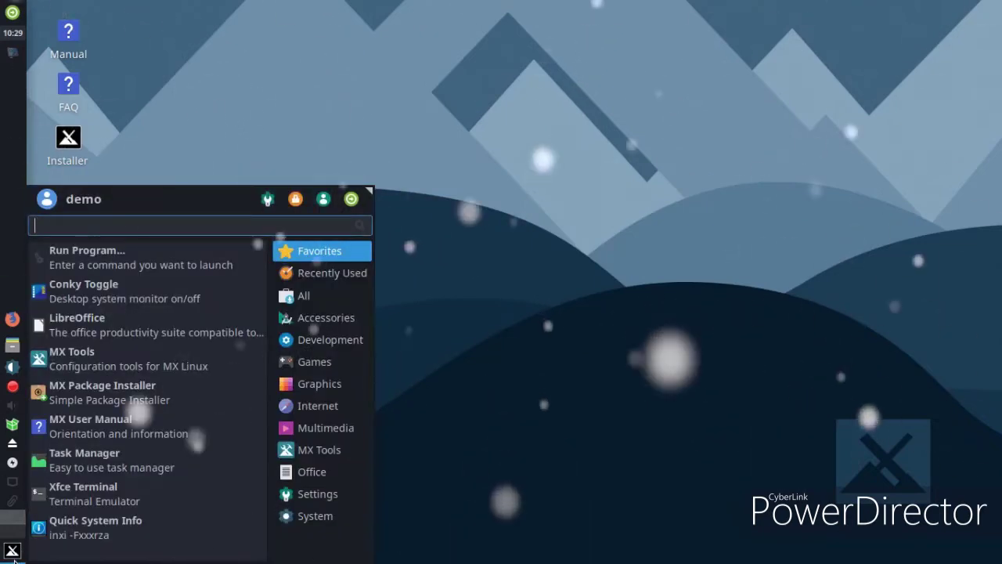
# Run Quick System Info to copy the inxi report, close it, and reopen the Whisker Menu
pyautogui.click(93, 536)
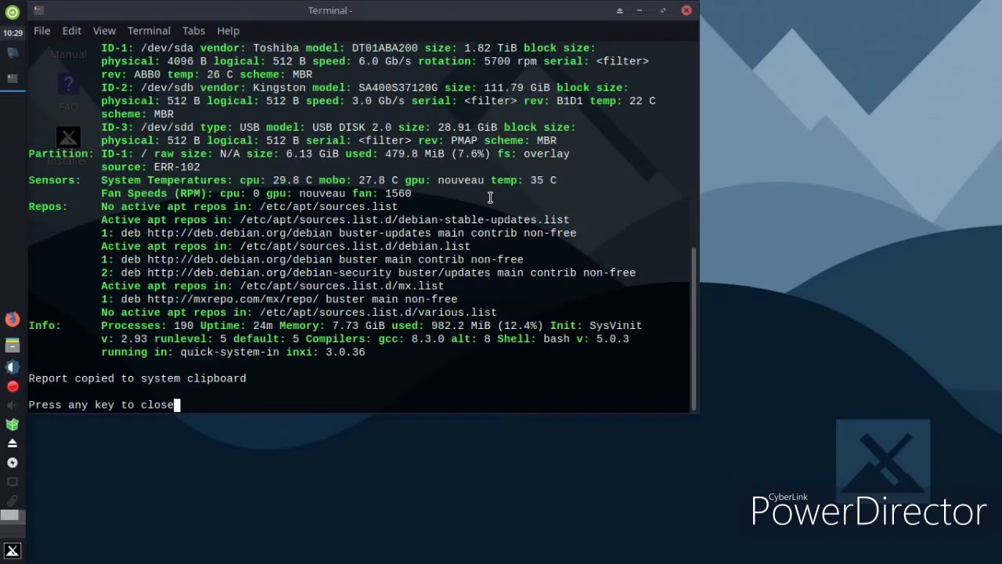
pyautogui.click(686, 11)
pyautogui.click(12, 551)
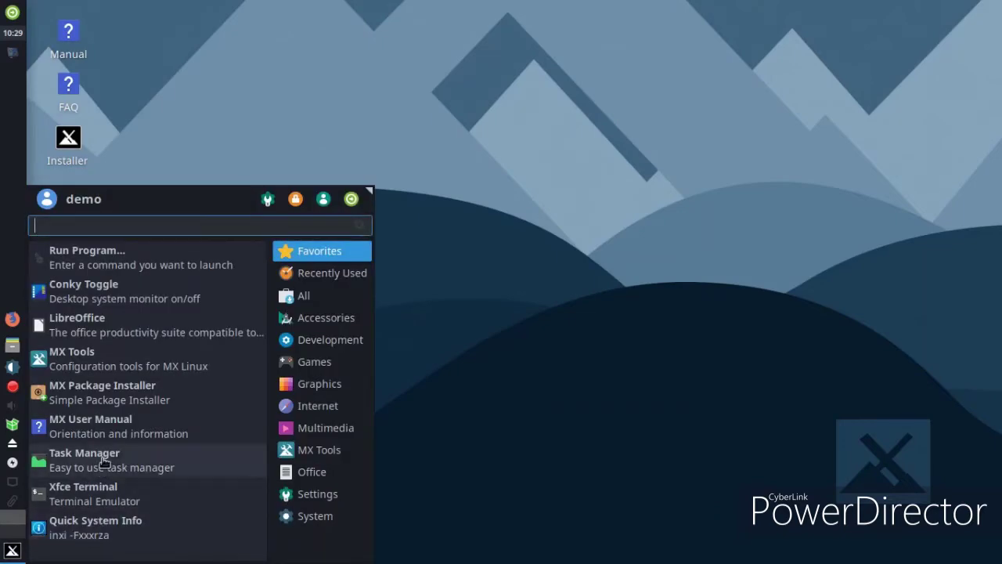
# Run iDeviceMounter from MX Tools' Utilities, close it after 'no device found', then close MX Tools
pyautogui.click(152, 368)
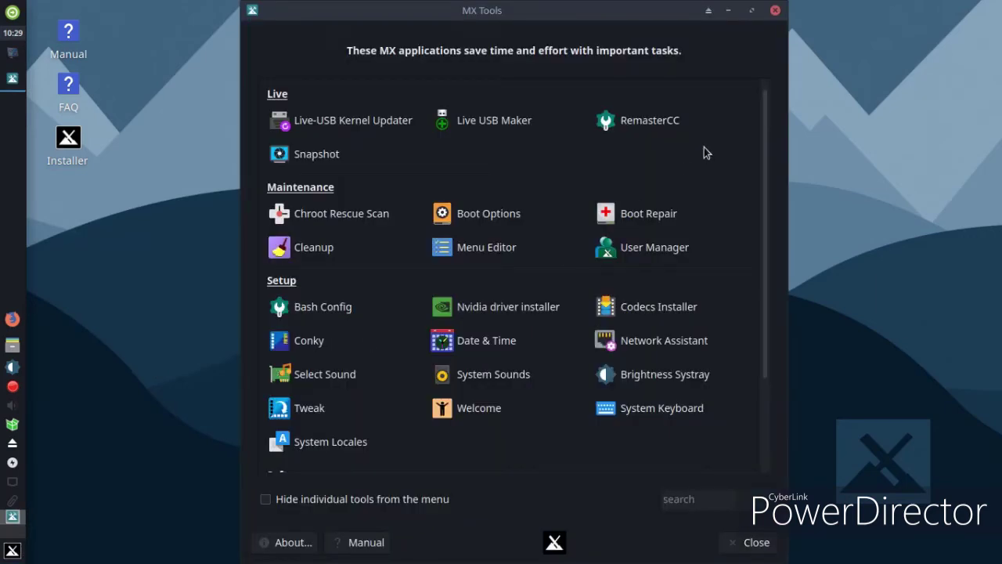
pyautogui.scroll(-3, 700, 166)
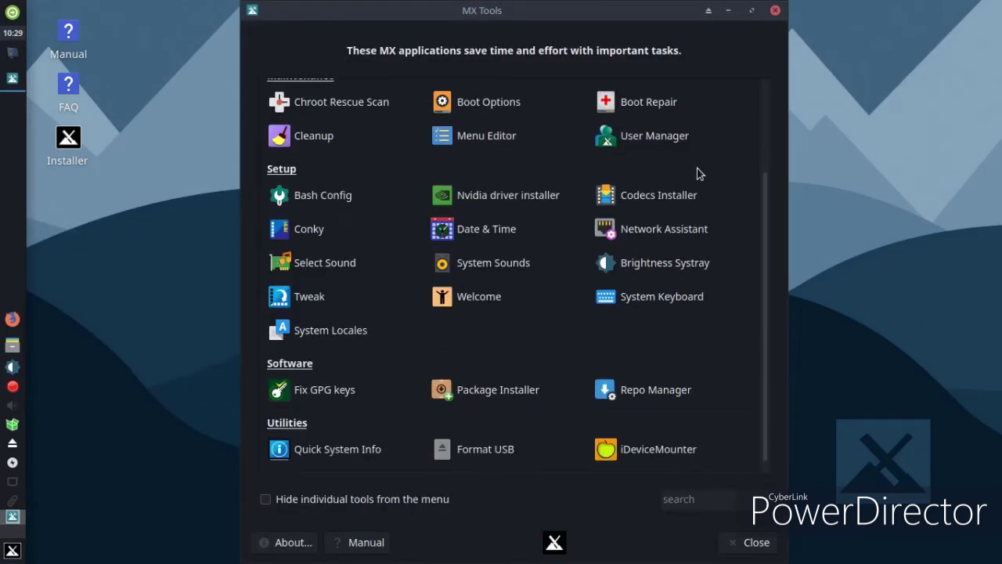
pyautogui.click(617, 451)
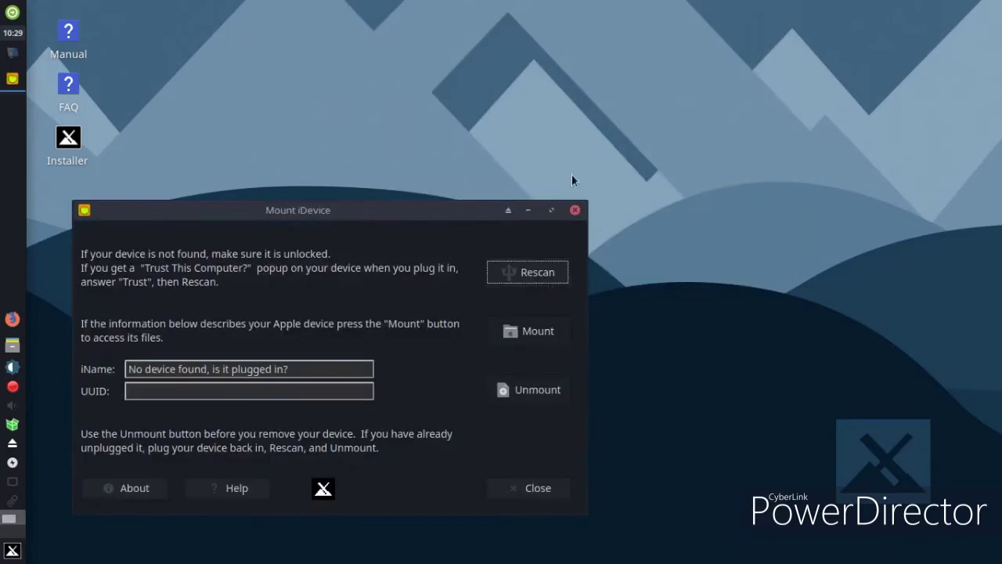
pyautogui.click(575, 210)
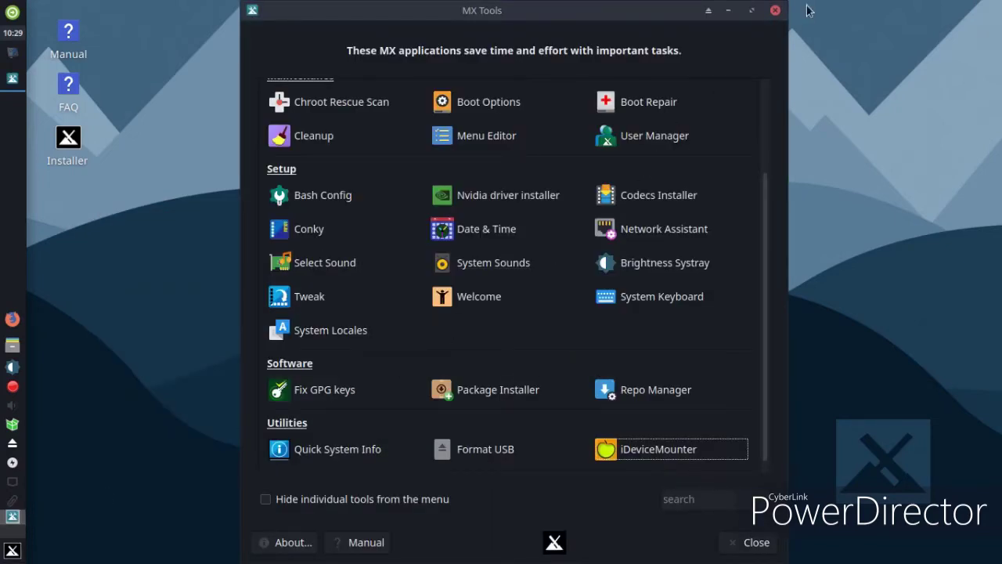
pyautogui.click(775, 10)
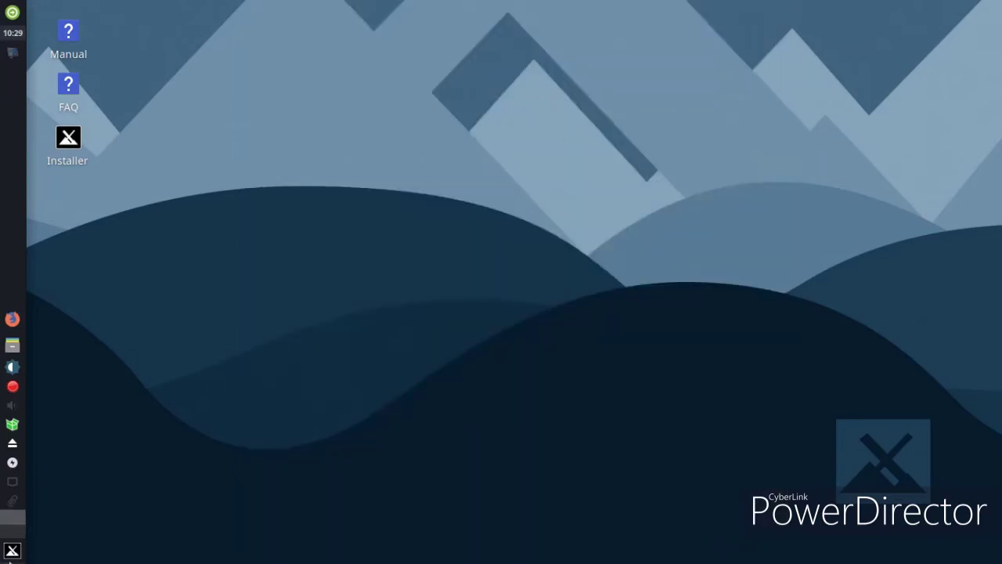
pyautogui.click(11, 553)
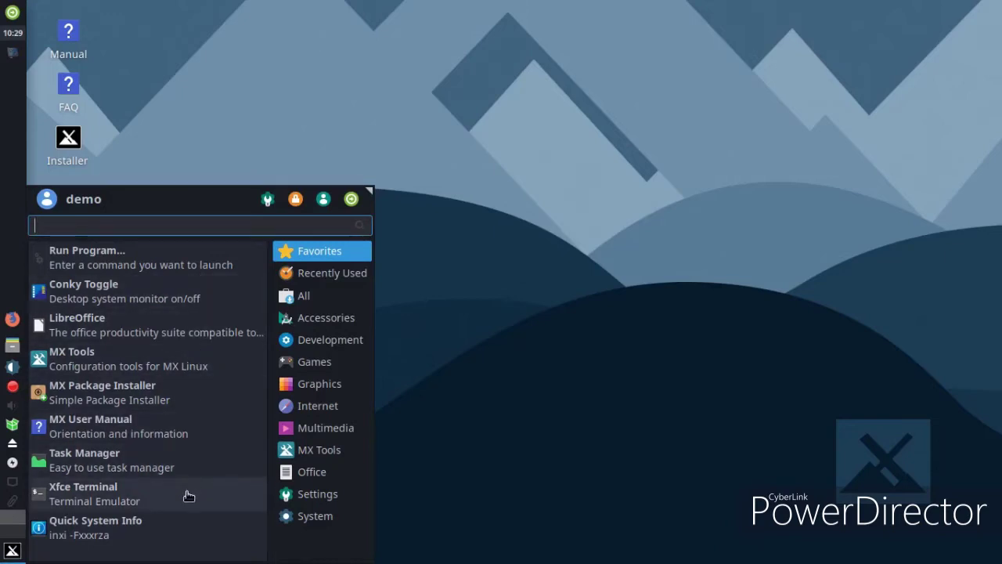
# Browse the Settings and MX Tools categories in the Whisker Menu
pyautogui.click(315, 515)
pyautogui.click(321, 494)
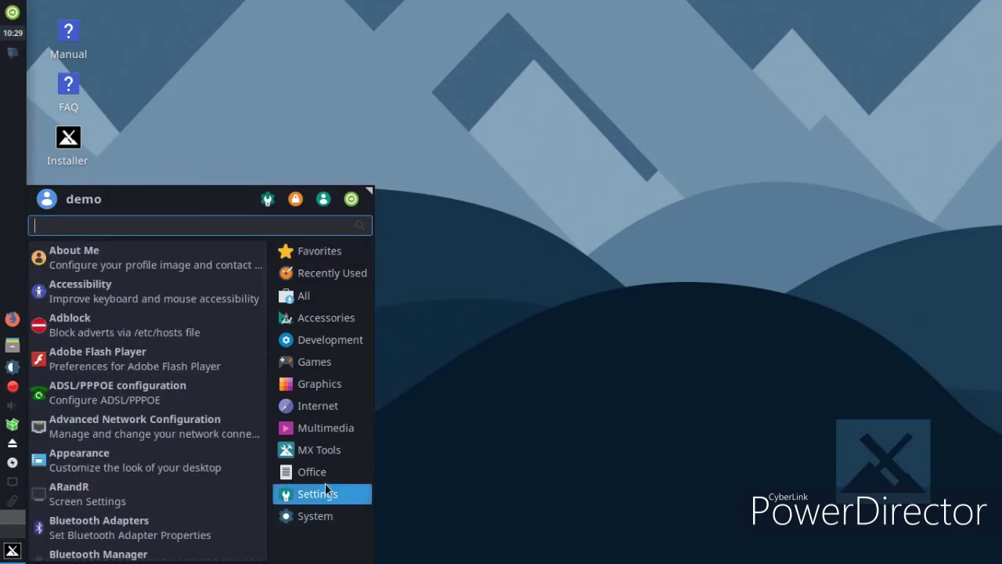
pyautogui.click(325, 465)
pyautogui.click(325, 459)
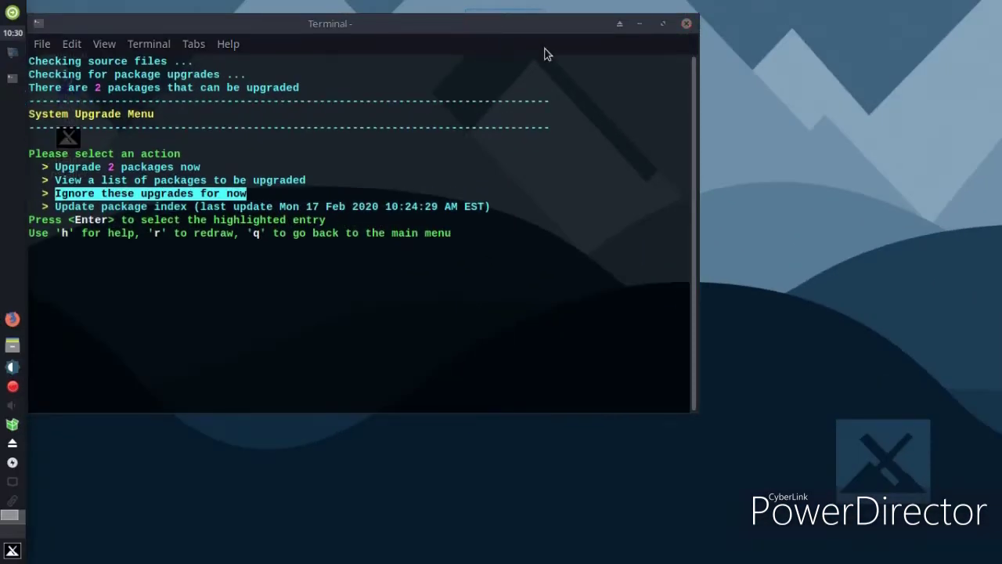
# Move the System Upgrade Menu terminal aside and step through its options with the arrow keys
pyautogui.moveTo(509, 32); pyautogui.dragTo(603, 121)
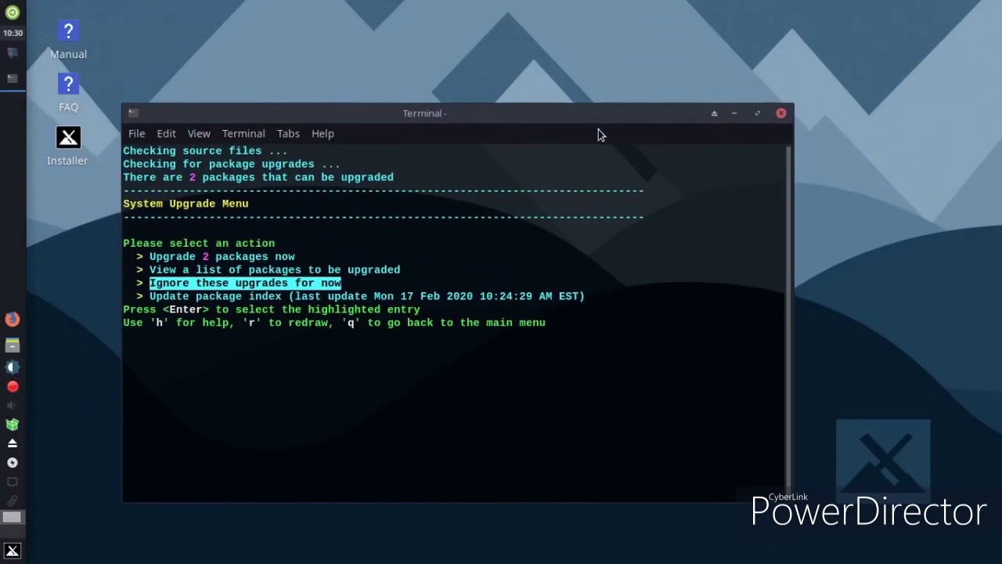
pyautogui.press('Down')
pyautogui.press('Up')
pyautogui.press('Up')
pyautogui.press('Up')
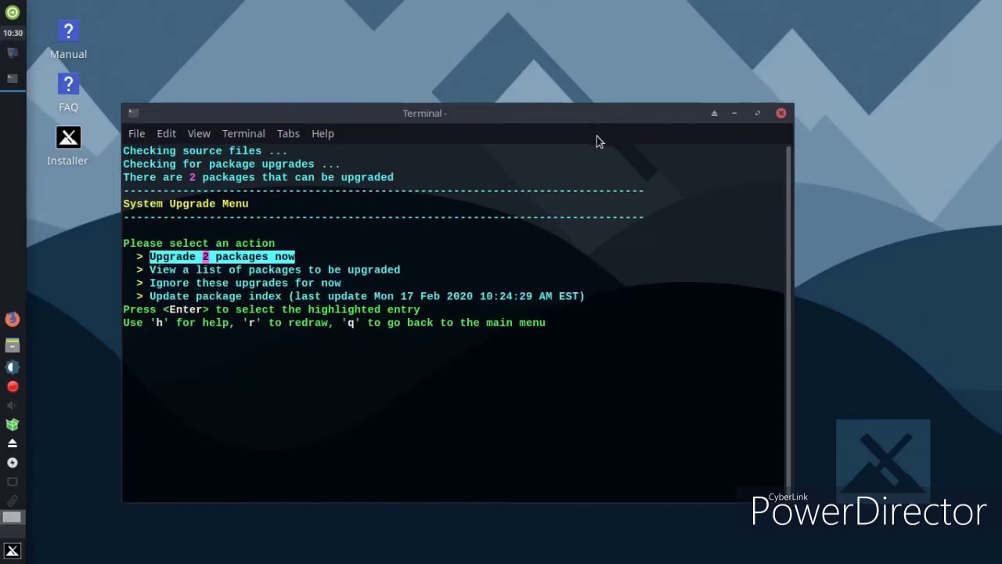
# Close the terminal and launch Conky Manager from the Whisker Menu's Accessories category
pyautogui.click(781, 113)
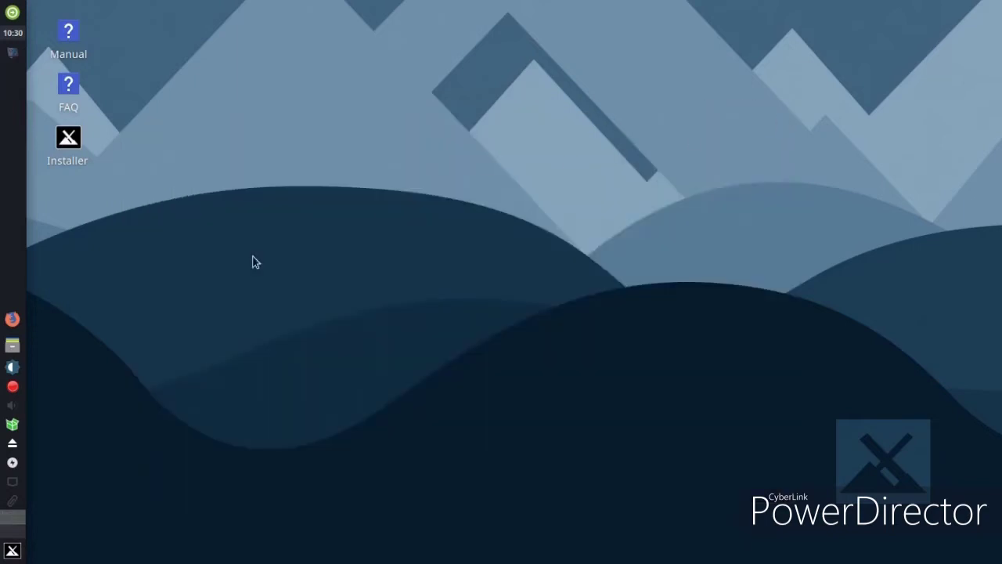
pyautogui.click(12, 552)
pyautogui.click(333, 492)
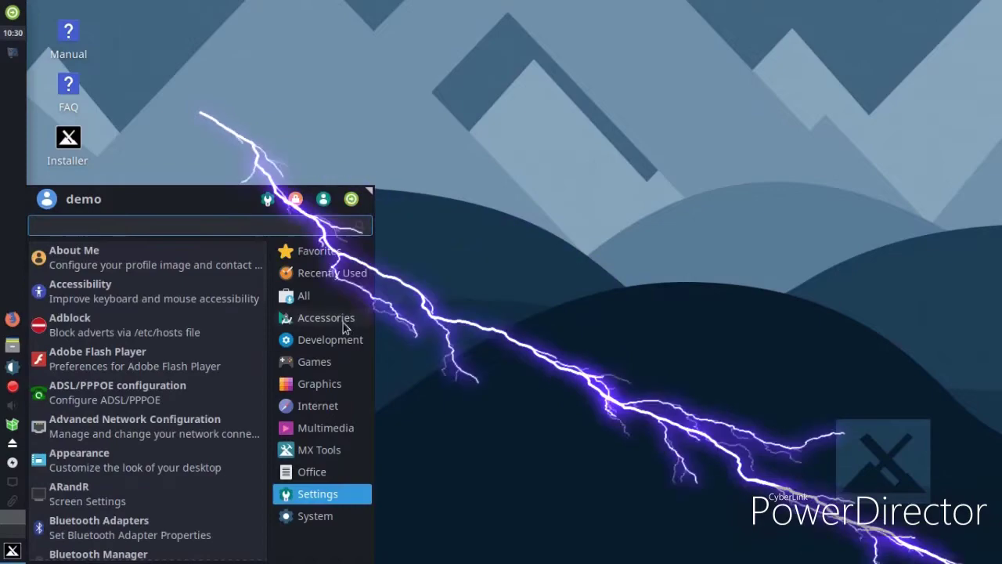
pyautogui.click(342, 317)
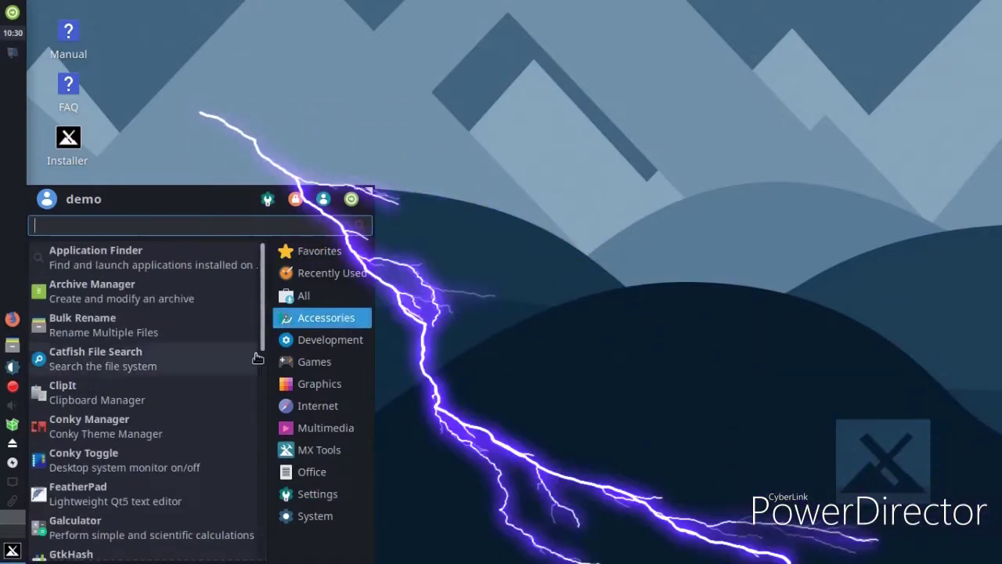
pyautogui.click(157, 422)
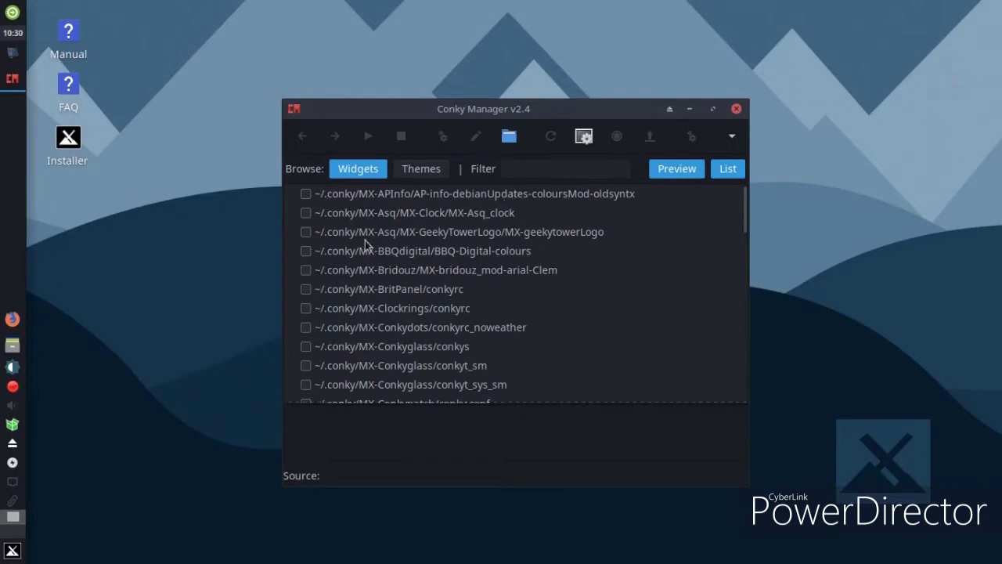
# Toggle the MX-geekytowerLogo, MX-Asq_clock and AP-info-debianUpdates widgets, leaving the clock and logo on
pyautogui.click(306, 231)
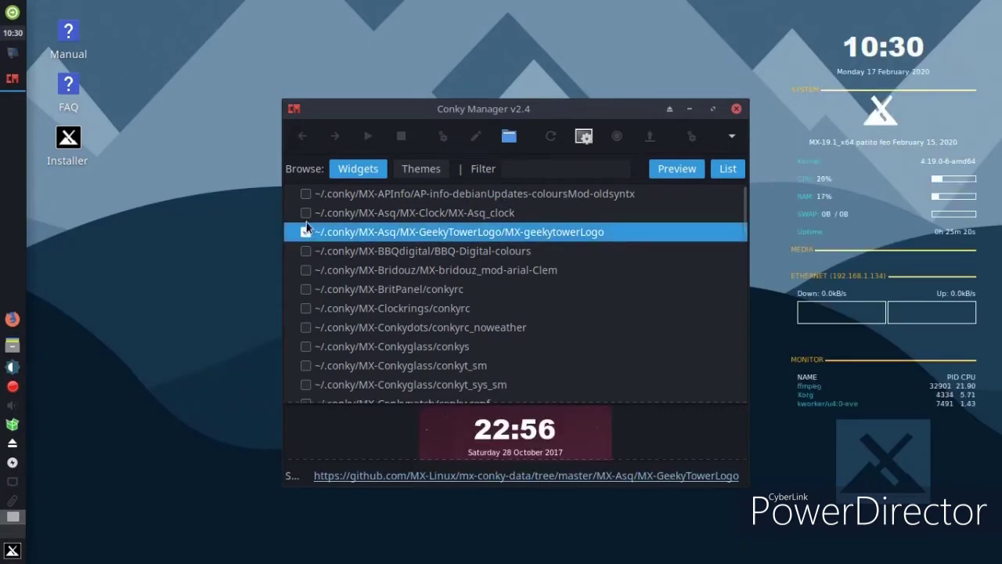
pyautogui.click(305, 231)
pyautogui.click(305, 213)
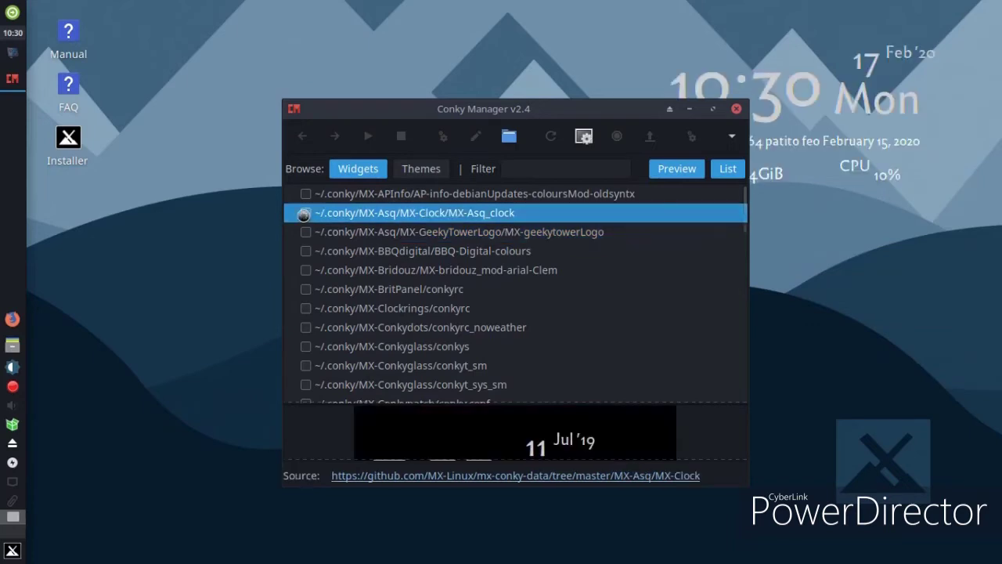
pyautogui.click(305, 214)
pyautogui.click(306, 208)
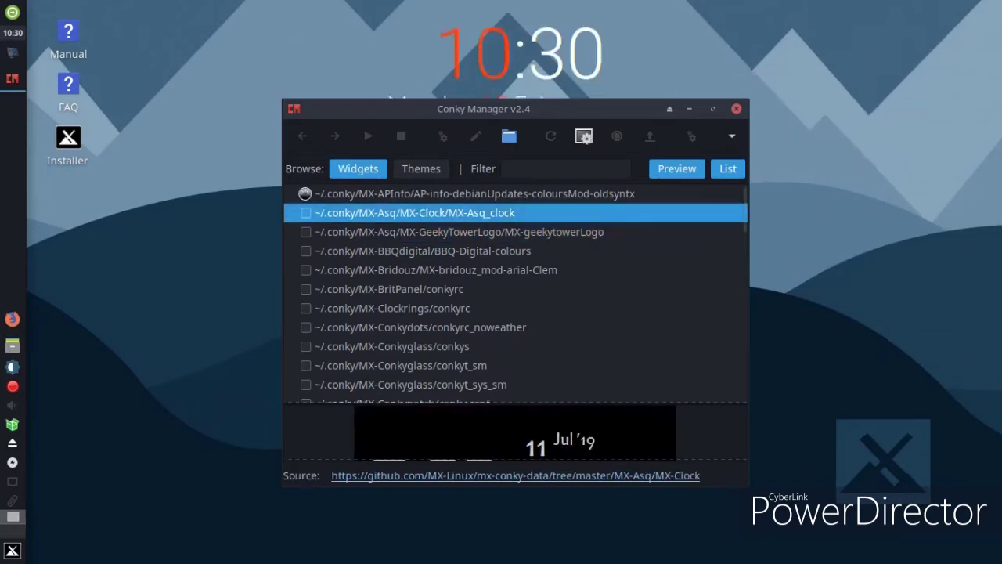
pyautogui.click(305, 193)
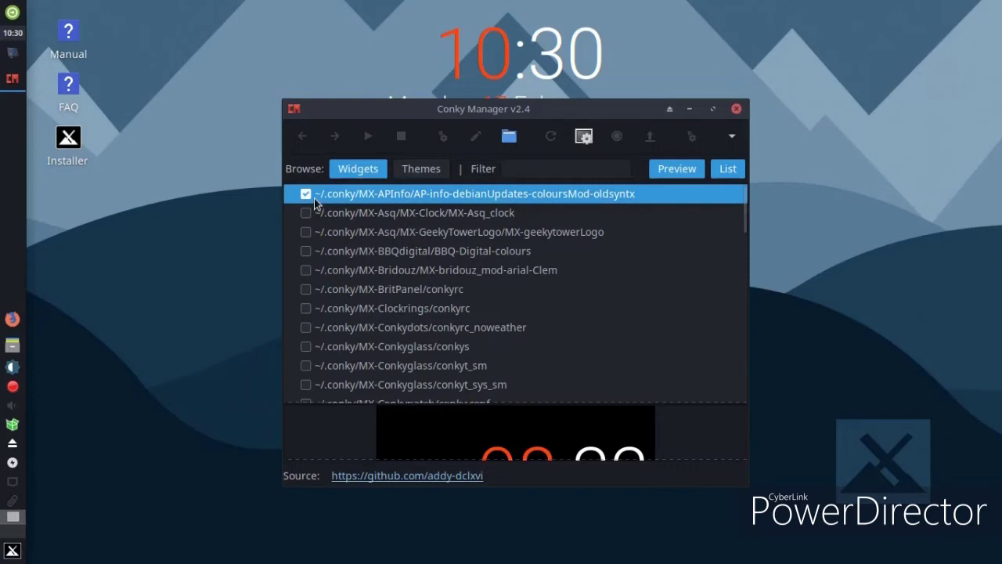
pyautogui.click(306, 194)
pyautogui.click(306, 216)
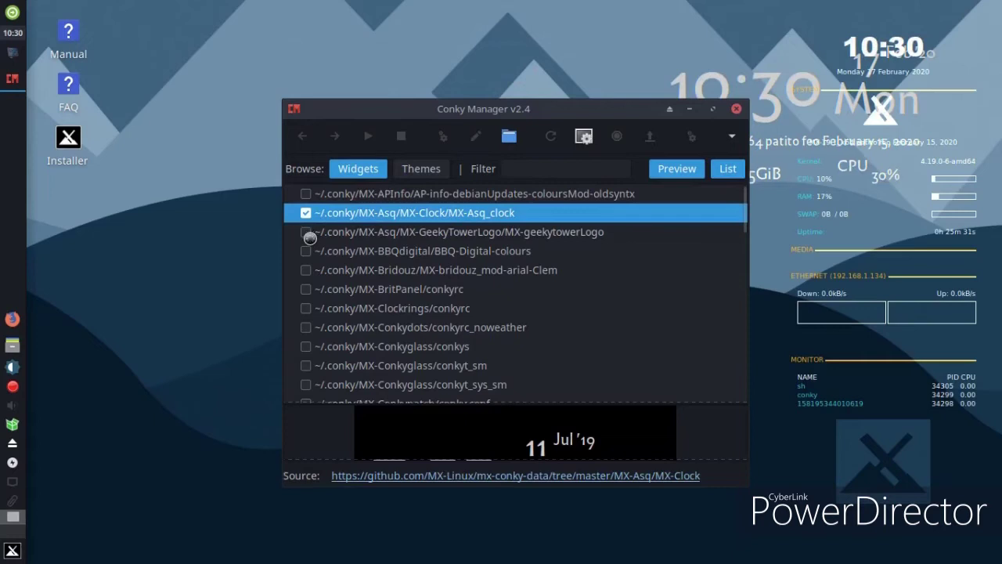
pyautogui.click(306, 233)
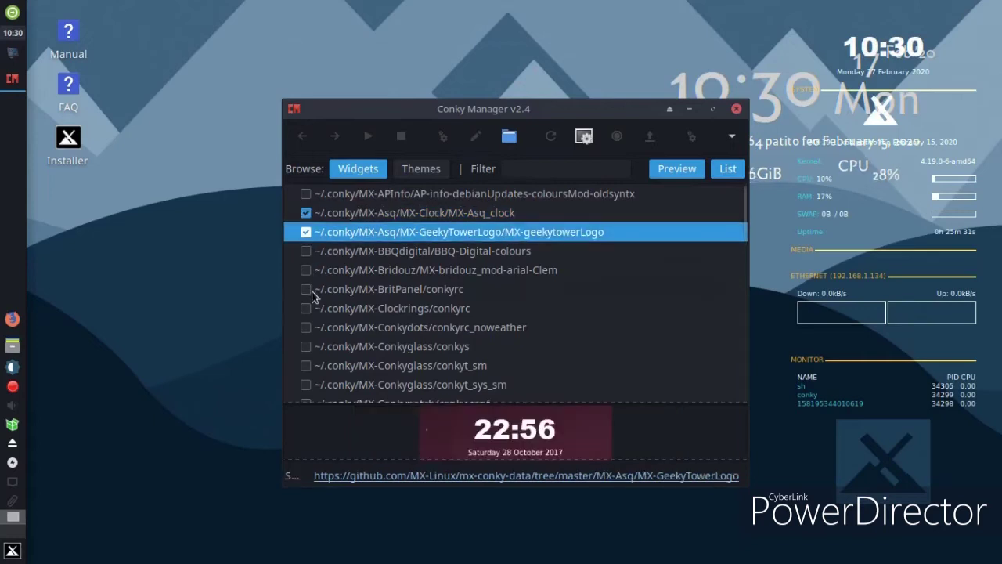
# Try the BritPanel, Clockrings, Conkydots and Conkyglass widgets, ending with conkyt_sys_sm switched on
pyautogui.click(312, 290)
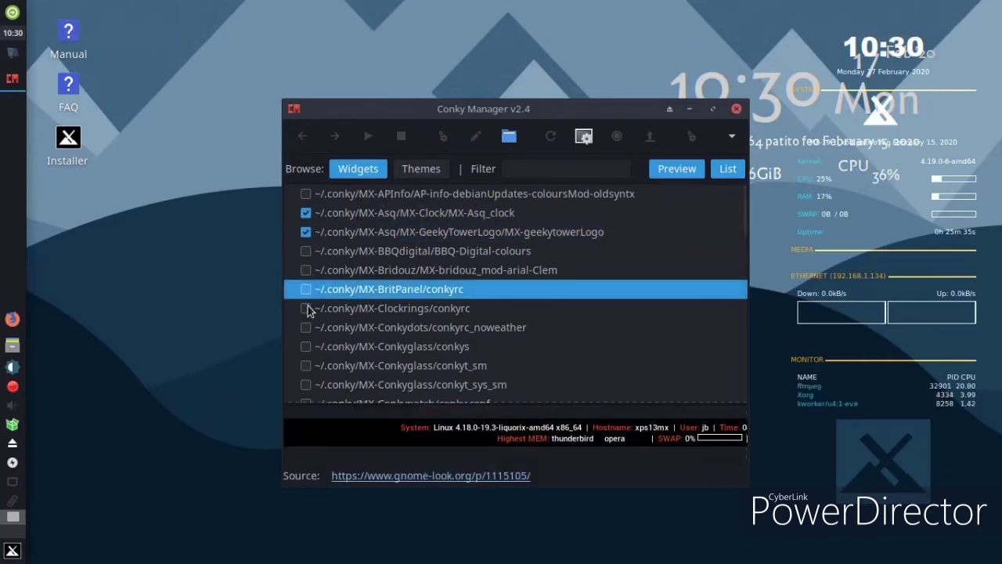
pyautogui.click(307, 307)
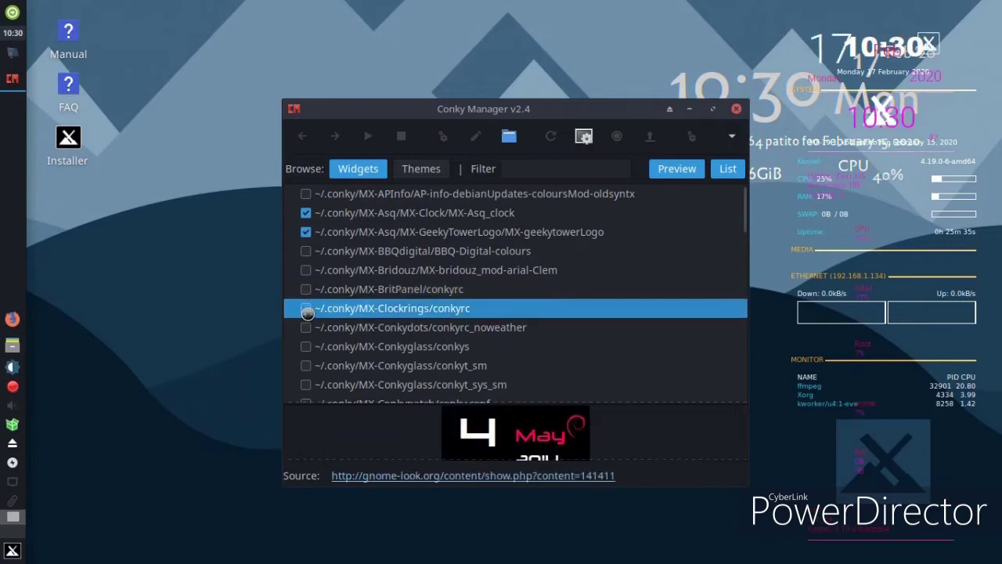
pyautogui.click(308, 327)
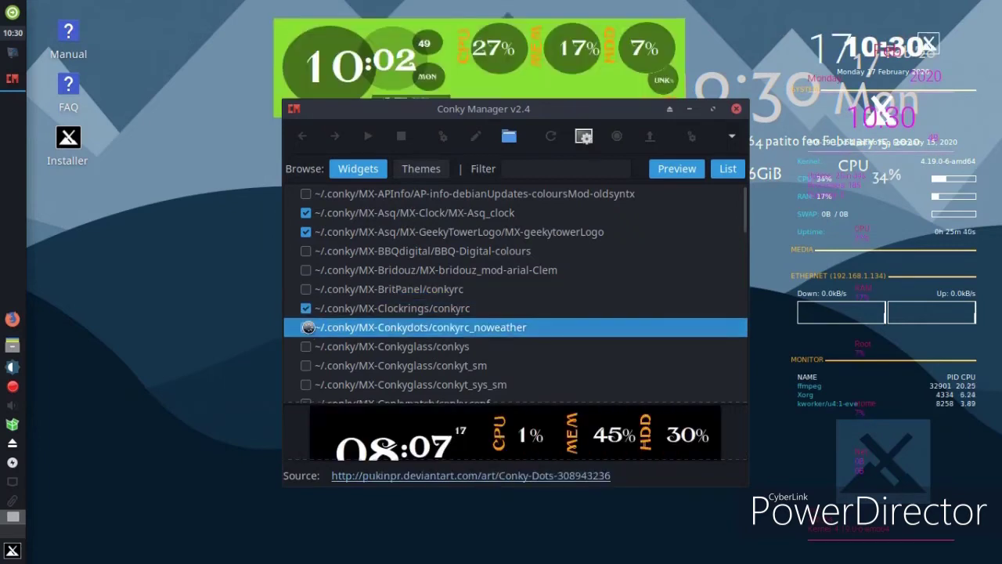
pyautogui.click(306, 328)
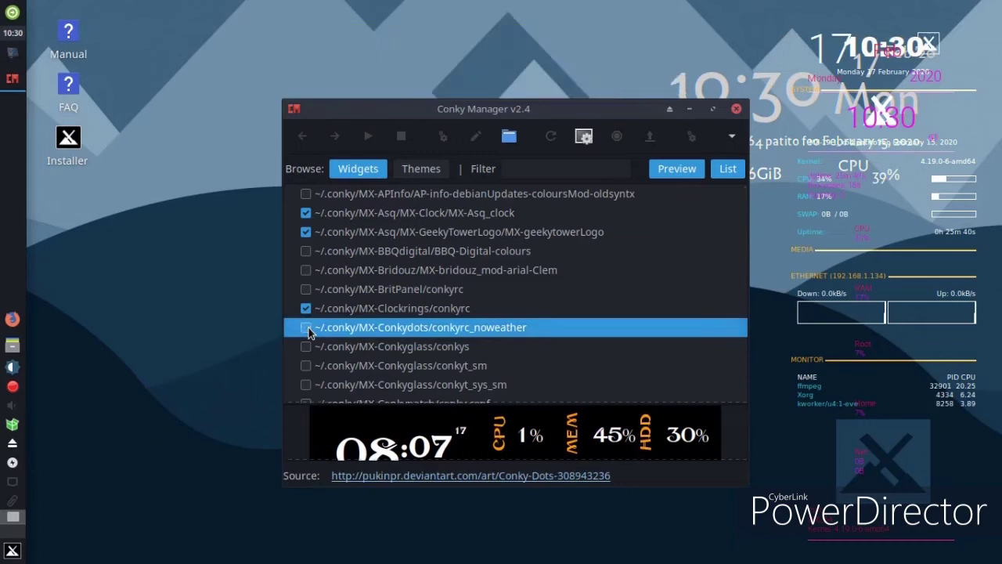
pyautogui.click(309, 346)
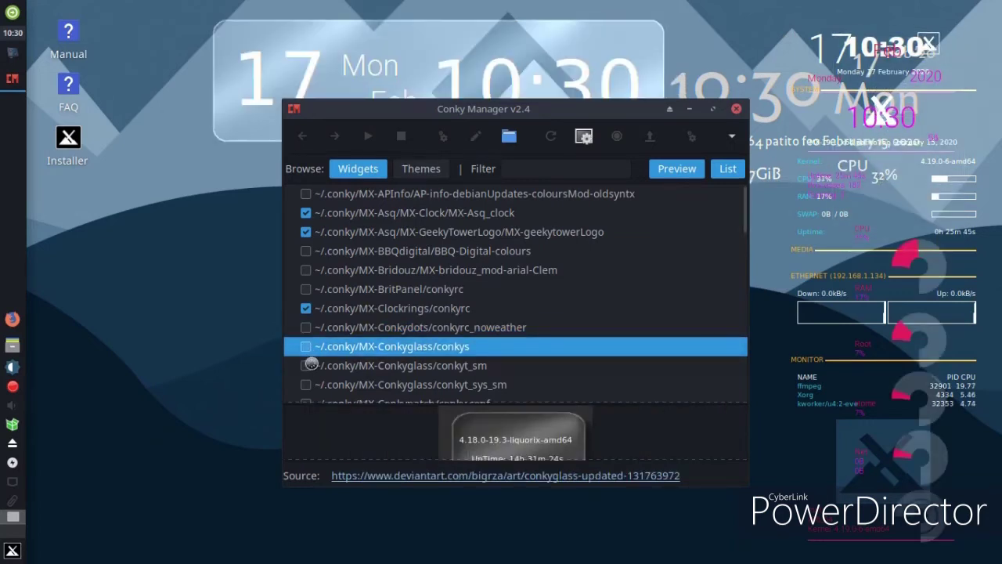
pyautogui.click(310, 365)
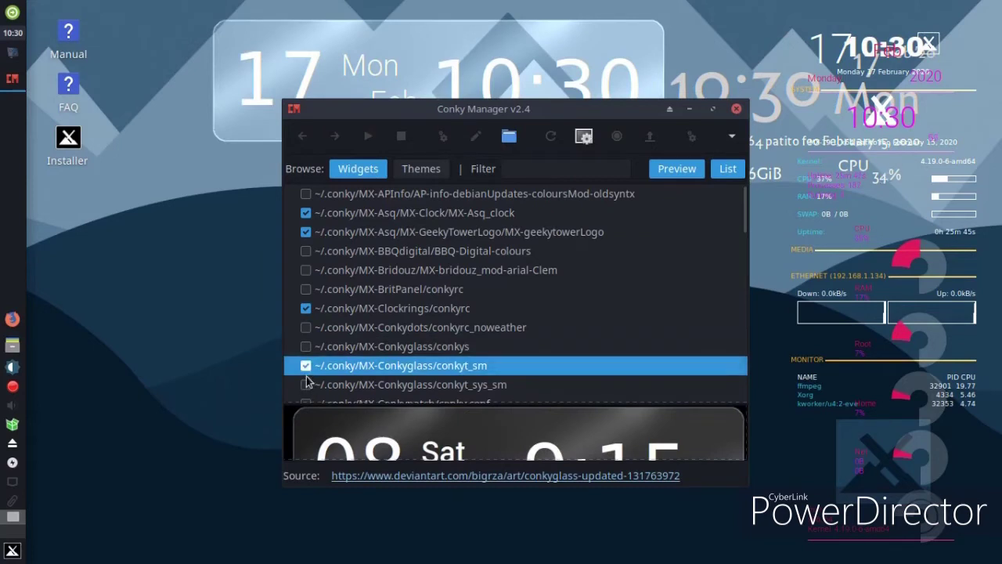
pyautogui.click(305, 310)
pyautogui.click(305, 366)
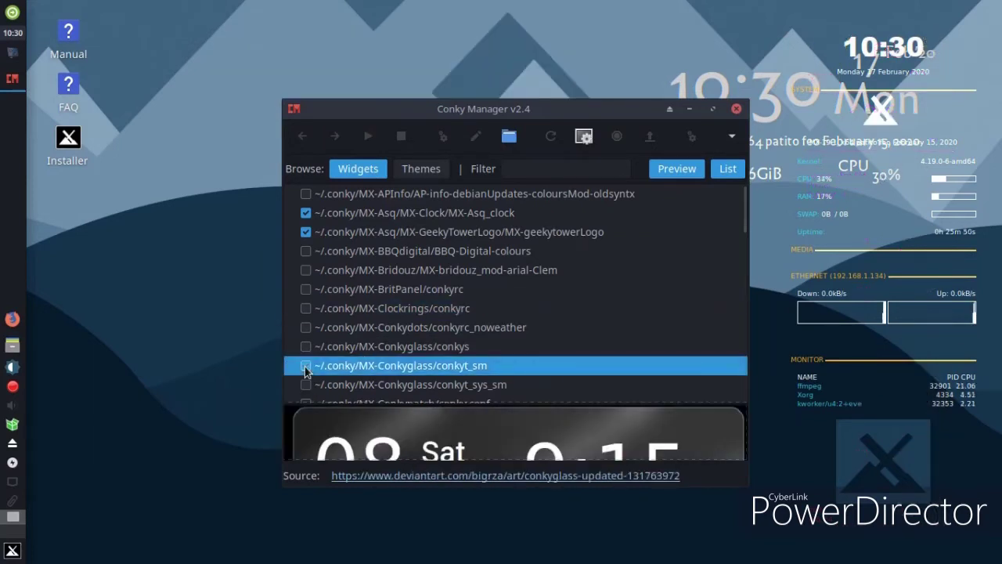
pyautogui.click(305, 385)
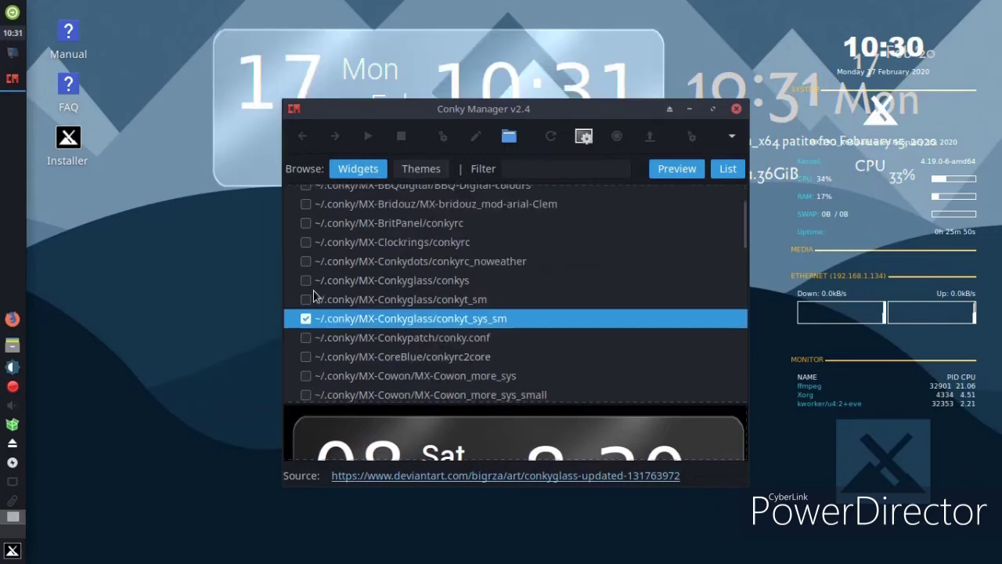
# Switch off MX-Asq_clock, MX-geekytowerLogo and conkyt_sys_sm, view the Themes list, and close Conky Manager
pyautogui.click(313, 235)
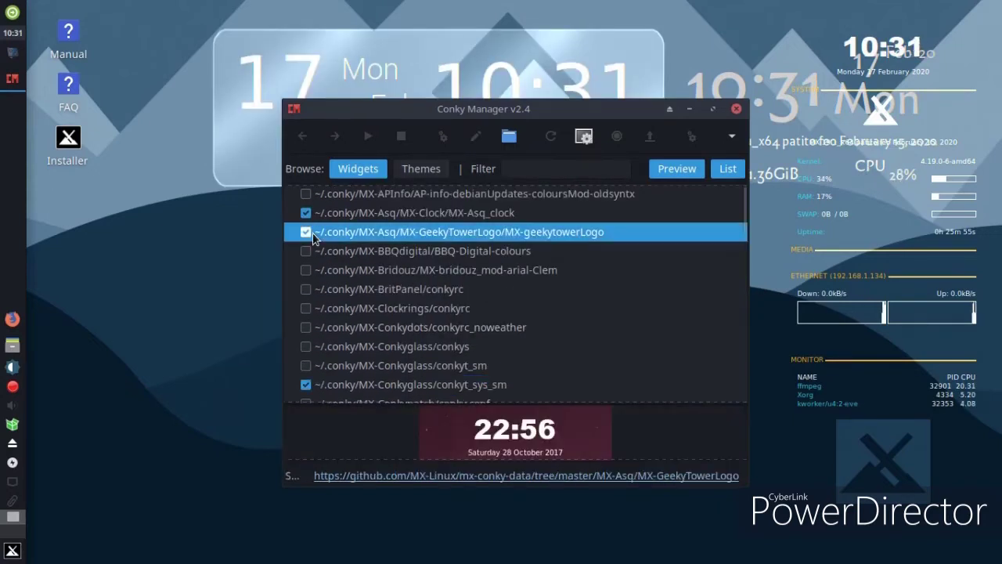
pyautogui.click(306, 219)
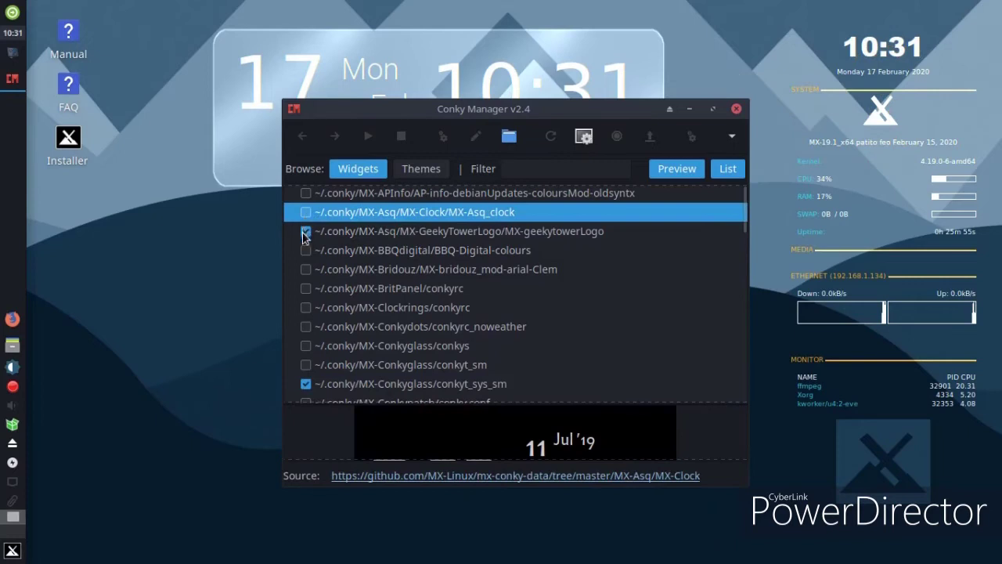
pyautogui.click(306, 233)
pyautogui.click(307, 386)
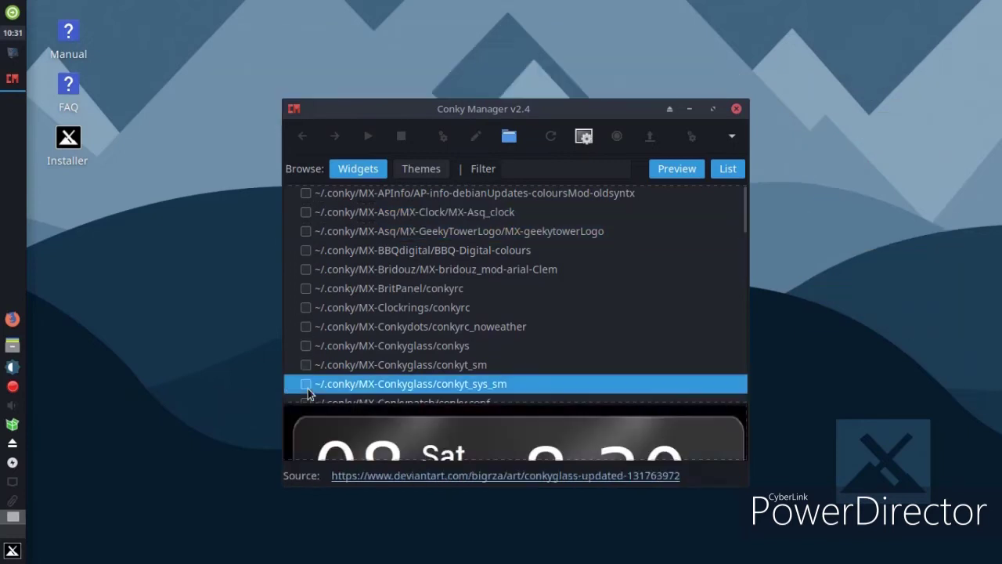
pyautogui.click(423, 170)
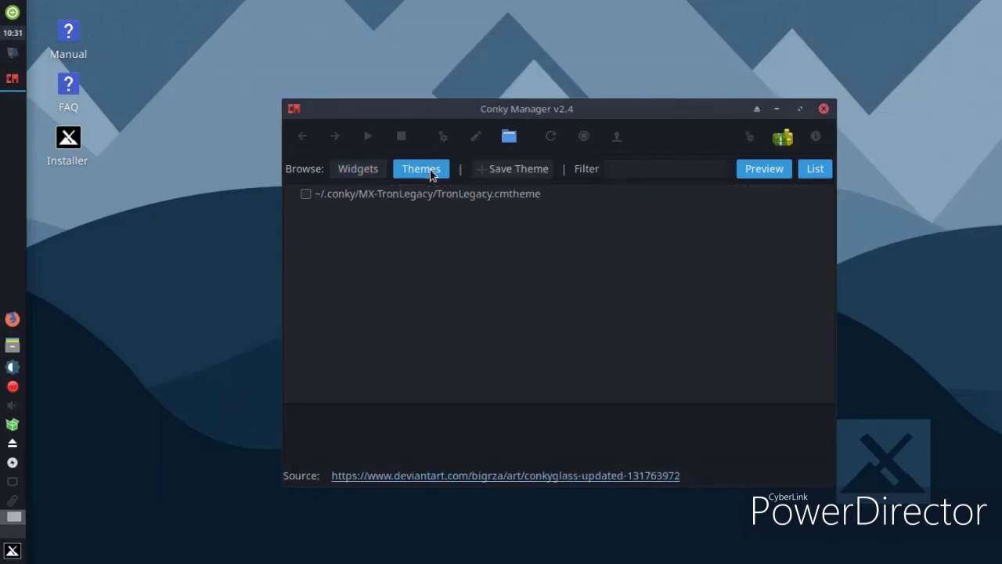
pyautogui.click(825, 109)
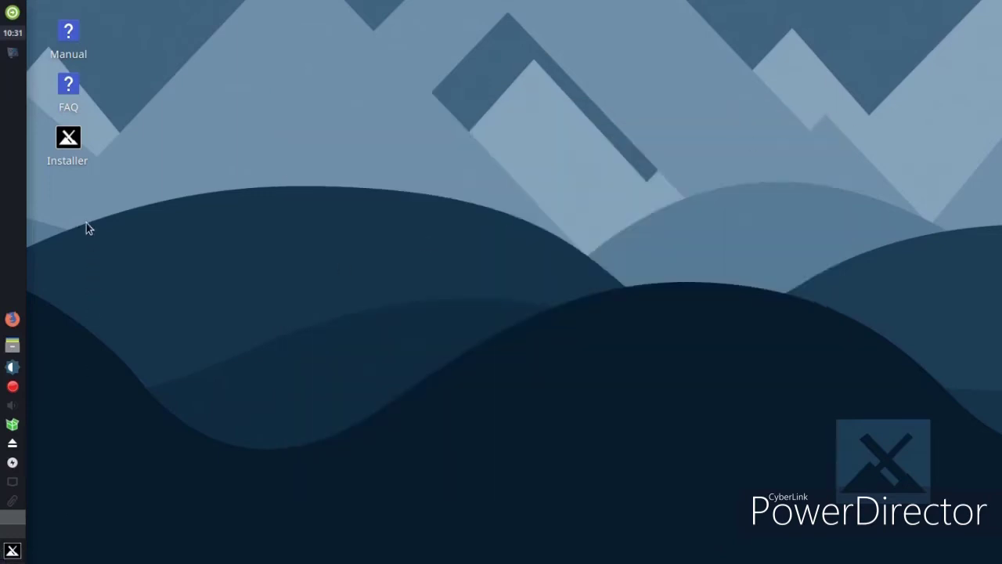
pyautogui.doubleClick(80, 163)
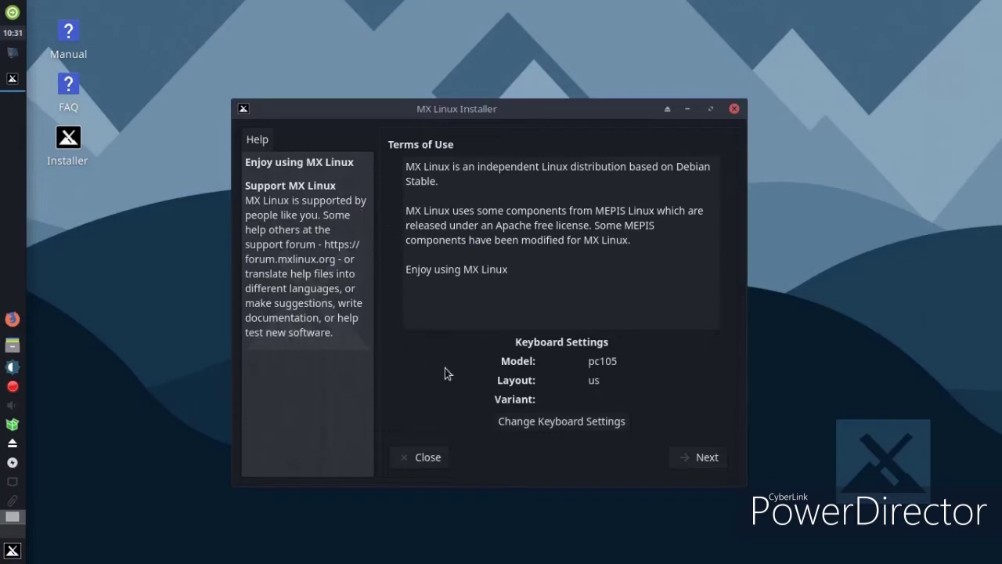
pyautogui.click(699, 458)
pyautogui.click(679, 465)
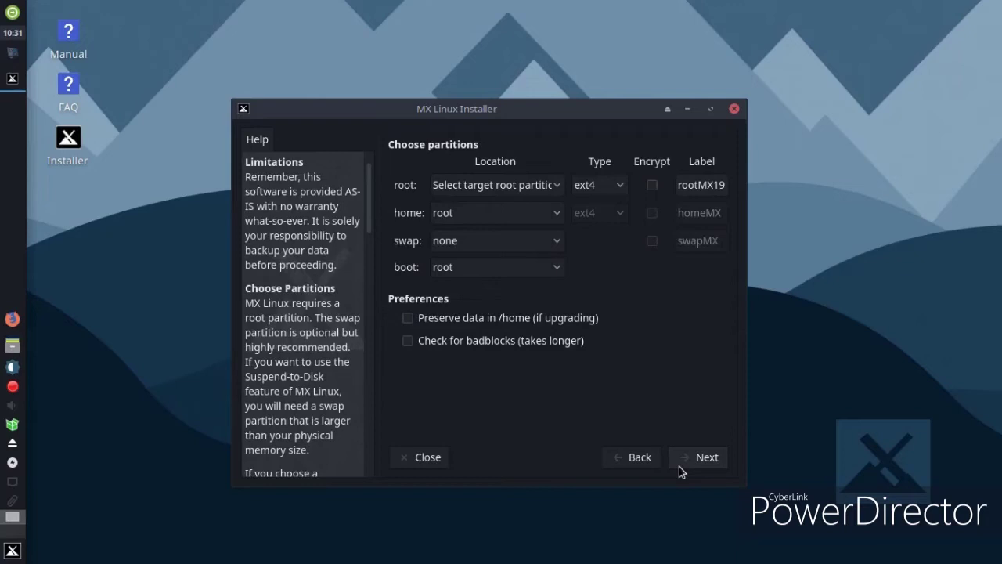
pyautogui.click(733, 109)
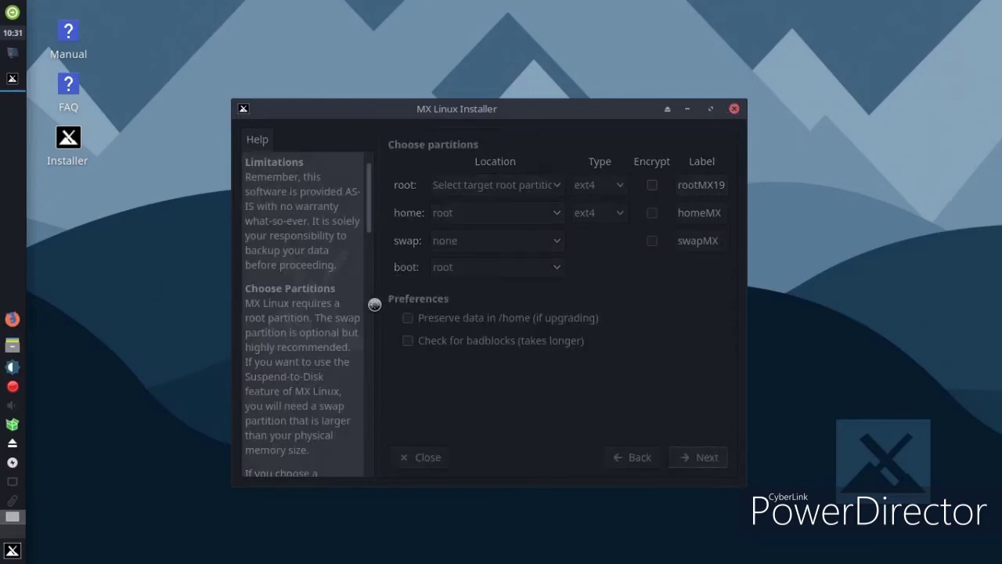
# Launch Geany from Development, close its blank untitled document, then start Firefox
pyautogui.click(12, 551)
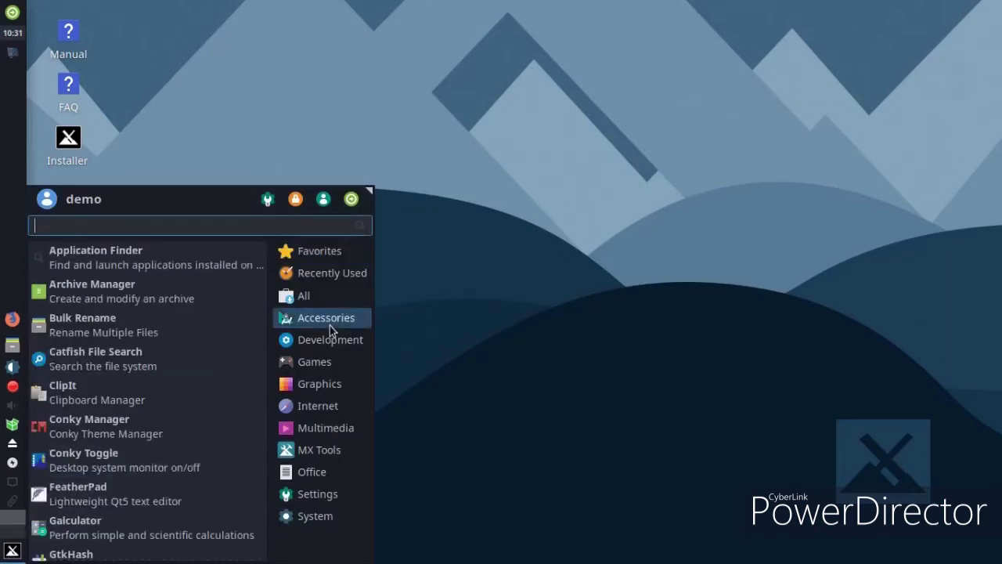
pyautogui.moveTo(329, 346)
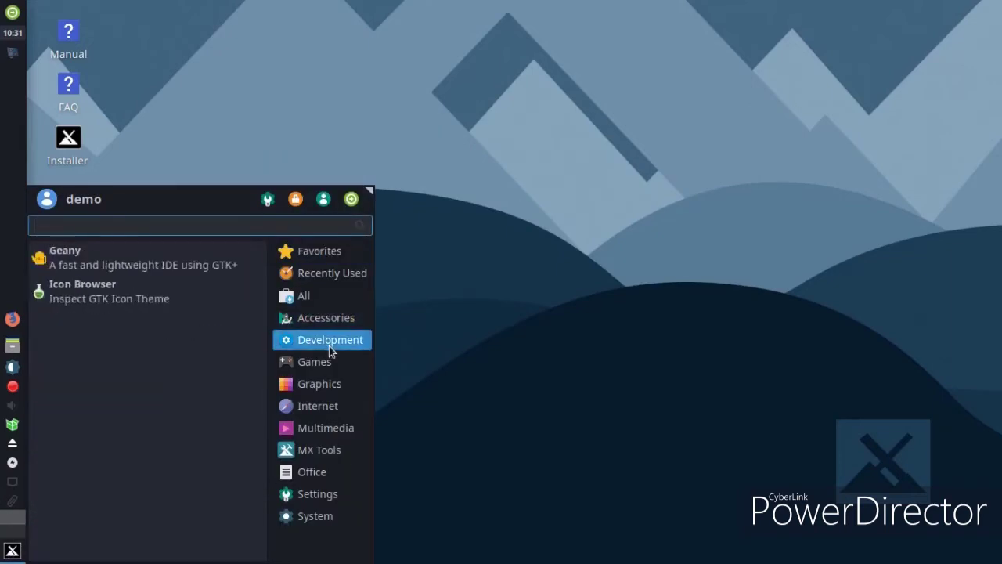
pyautogui.click(101, 269)
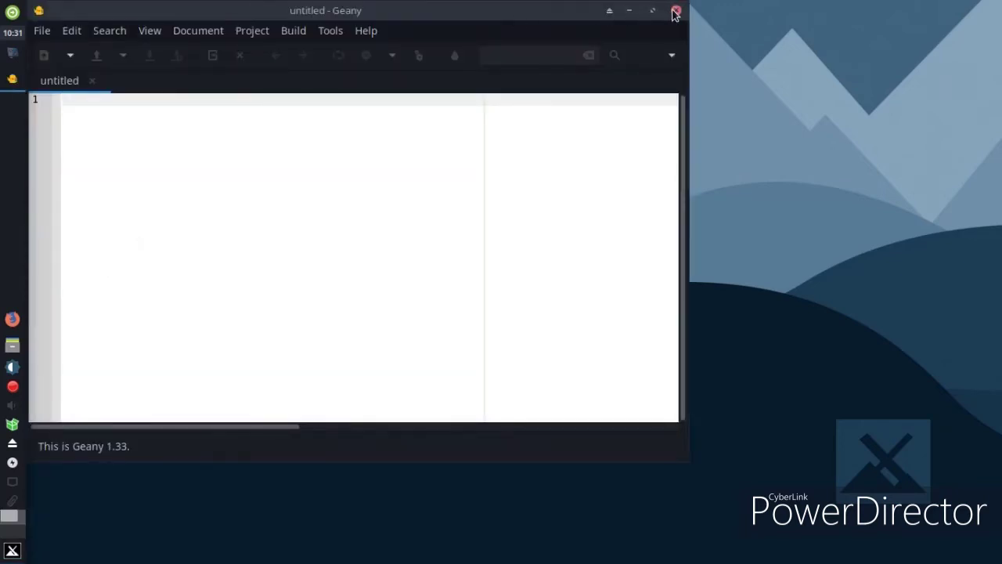
pyautogui.click(676, 12)
pyautogui.click(23, 318)
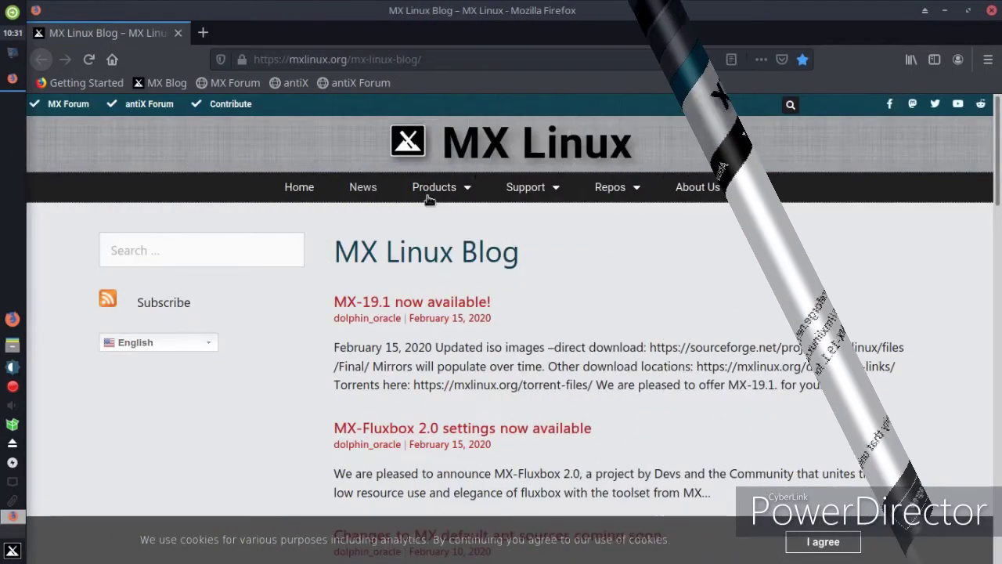
# Read through the 'MX-19.1 now available!' post and accept the site's cookies
pyautogui.click(349, 305)
pyautogui.scroll(-3, 757, 261)
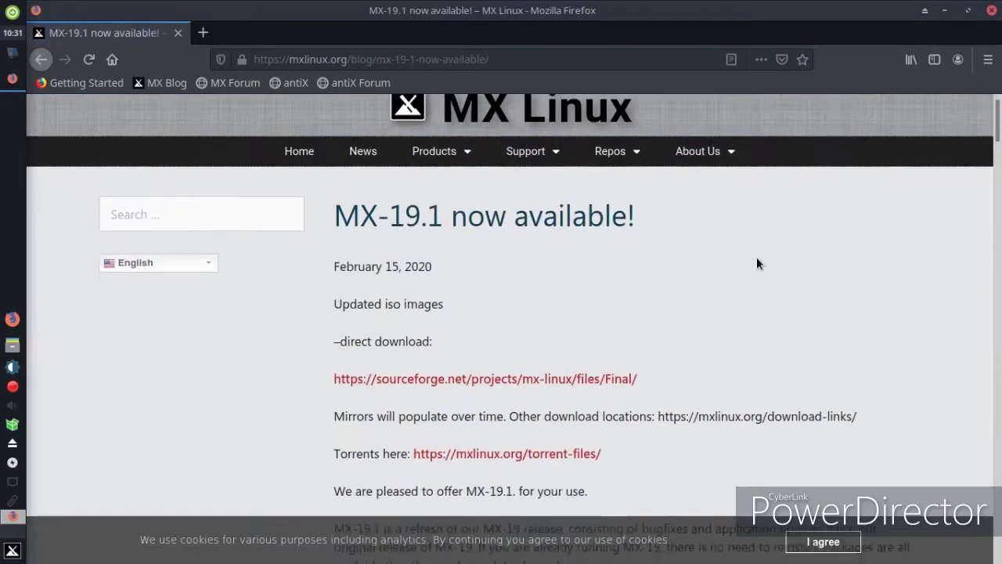
pyautogui.scroll(-7, 758, 263)
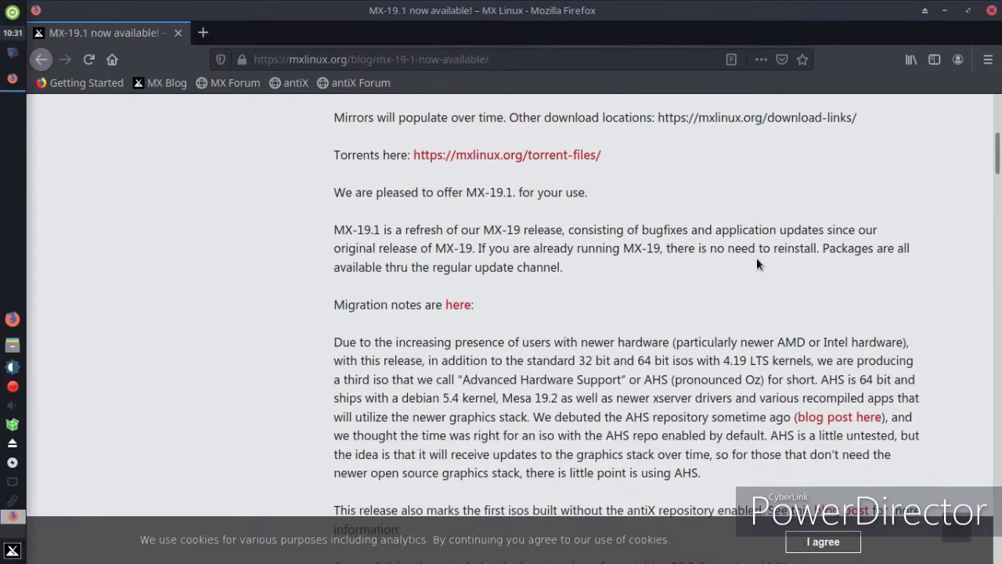
pyautogui.scroll(-5, 756, 264)
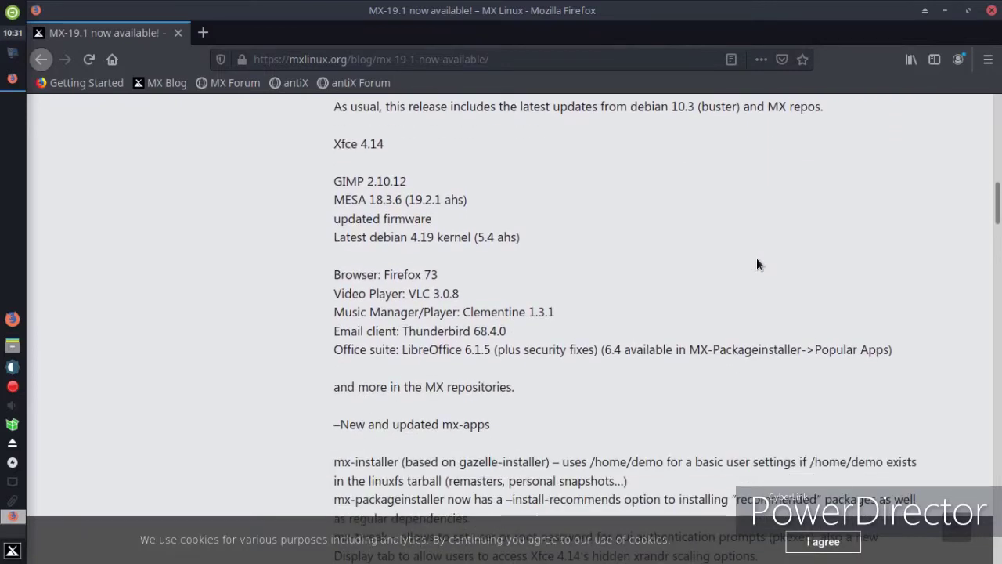
pyautogui.scroll(-2, 759, 264)
pyautogui.scroll(-2, 774, 255)
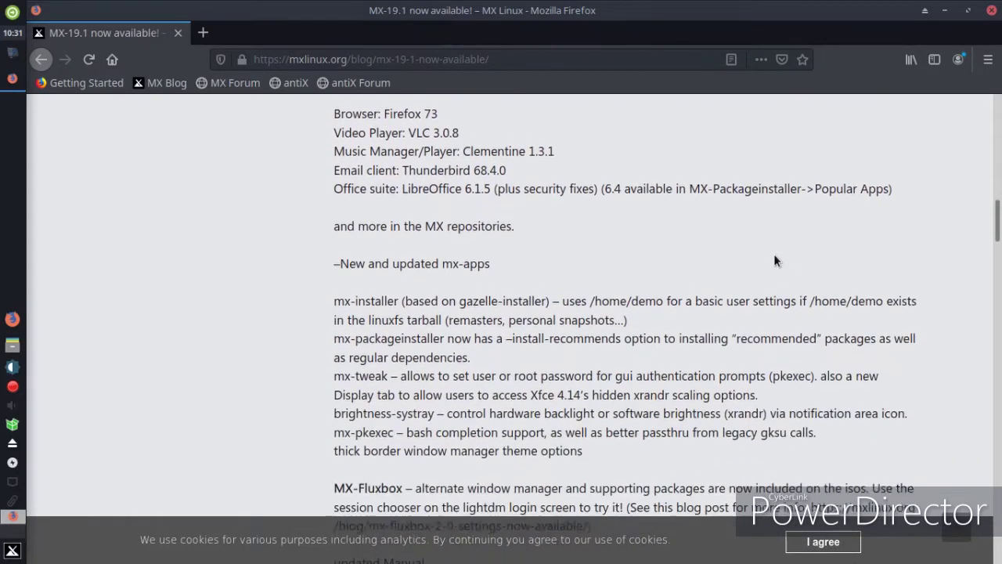
pyautogui.click(821, 542)
pyautogui.scroll(-1, 739, 303)
pyautogui.scroll(-2, 739, 302)
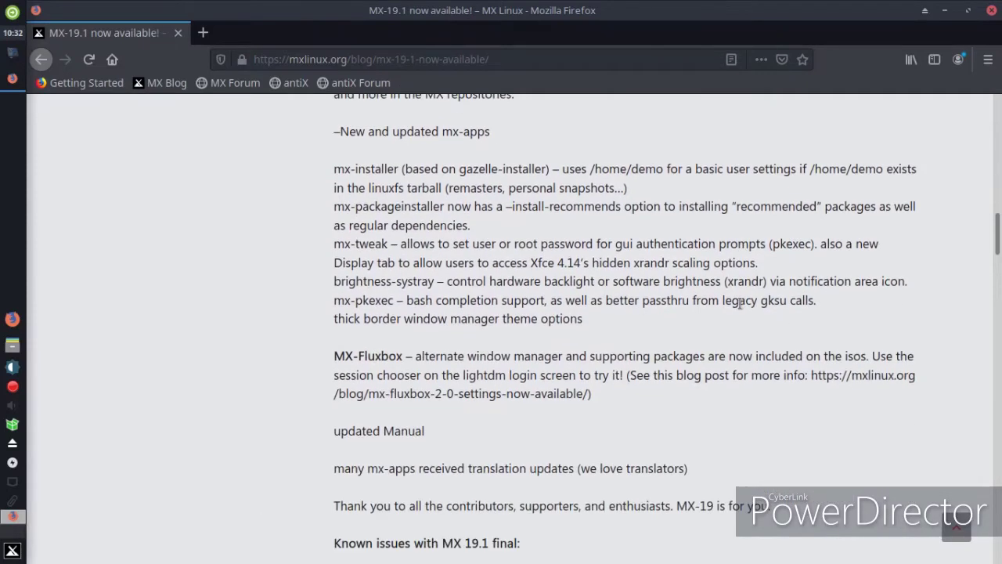
pyautogui.scroll(-3, 739, 302)
pyautogui.scroll(-7, 739, 307)
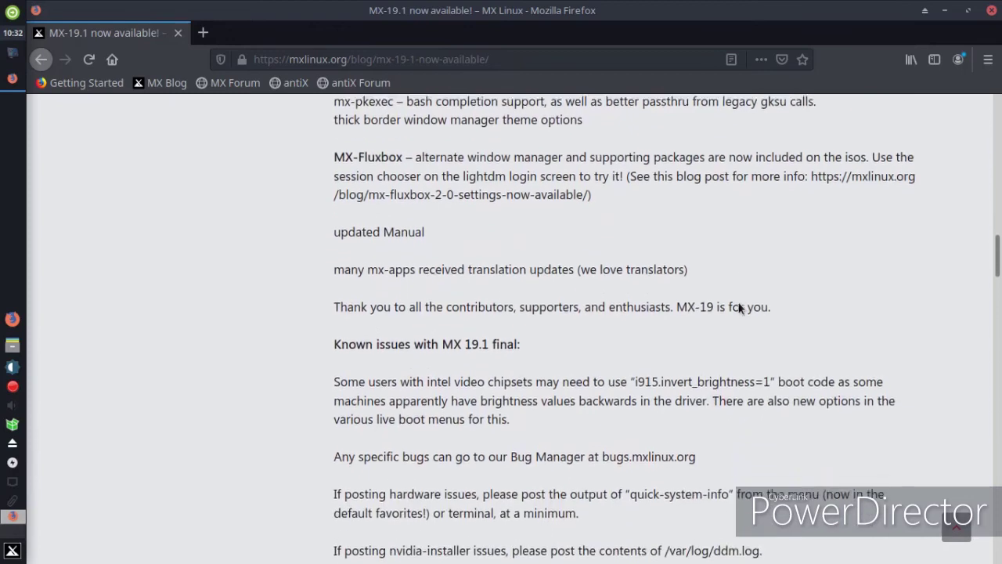
pyautogui.scroll(-5, 739, 307)
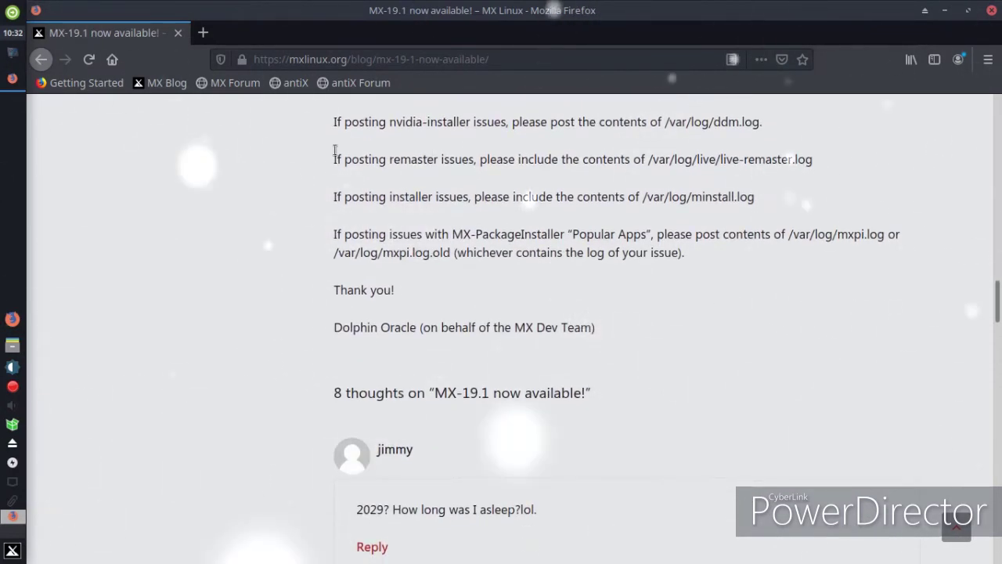
# Return to the MX Linux Blog, then open the antiX homepage bookmark
pyautogui.click(157, 84)
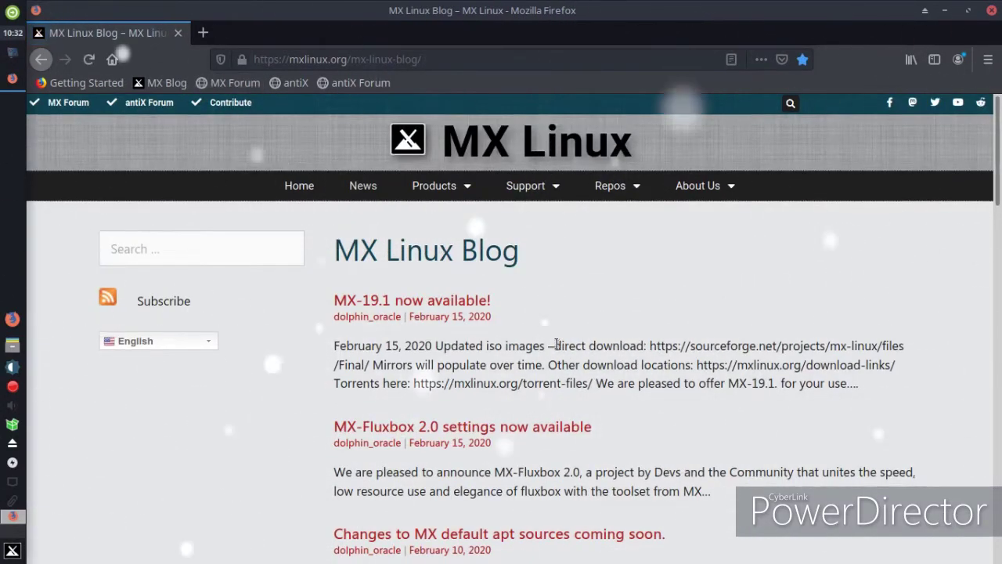
pyautogui.scroll(-4, 557, 349)
pyautogui.scroll(5, 557, 349)
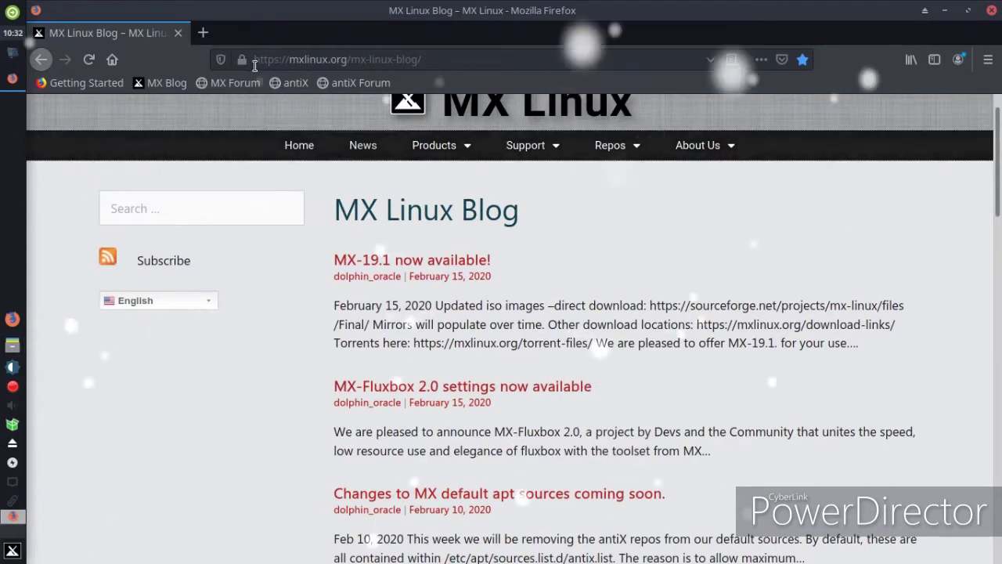
pyautogui.click(290, 83)
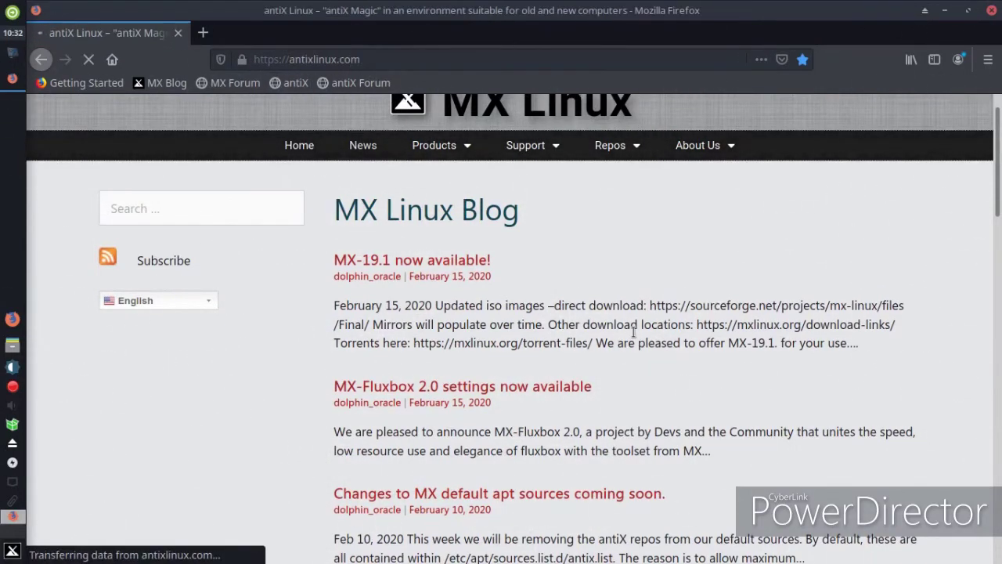
# Play the antiX 19 video, skipping to 0:22, 1:18, 1:58, 2:50 and 3:30, then close Firefox
pyautogui.scroll(-3, 646, 338)
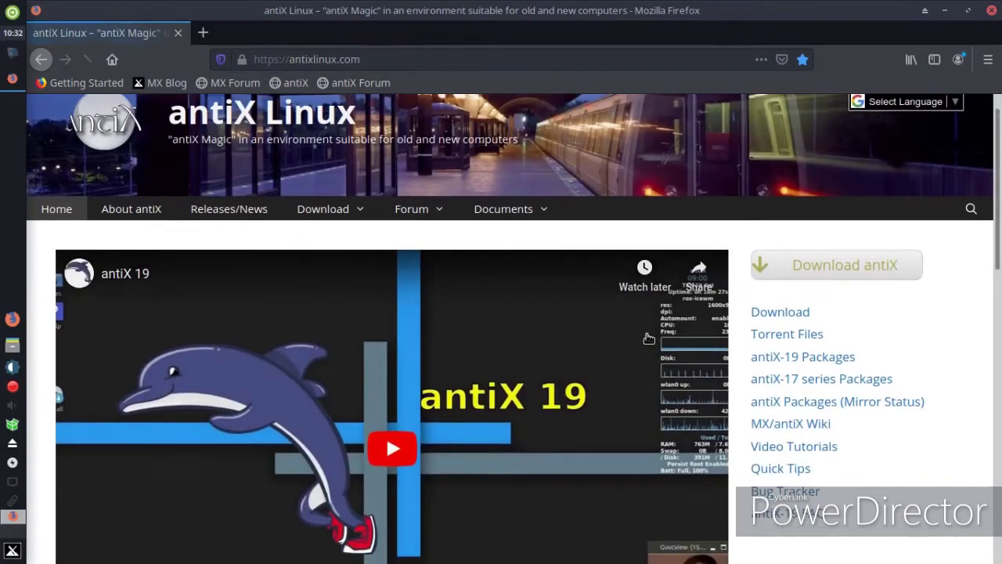
pyautogui.click(404, 370)
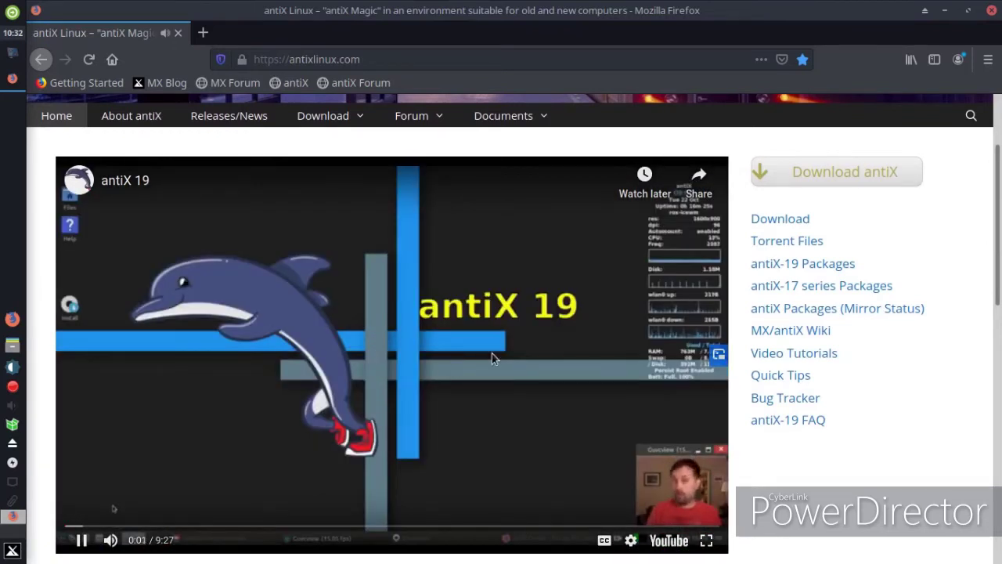
pyautogui.click(92, 526)
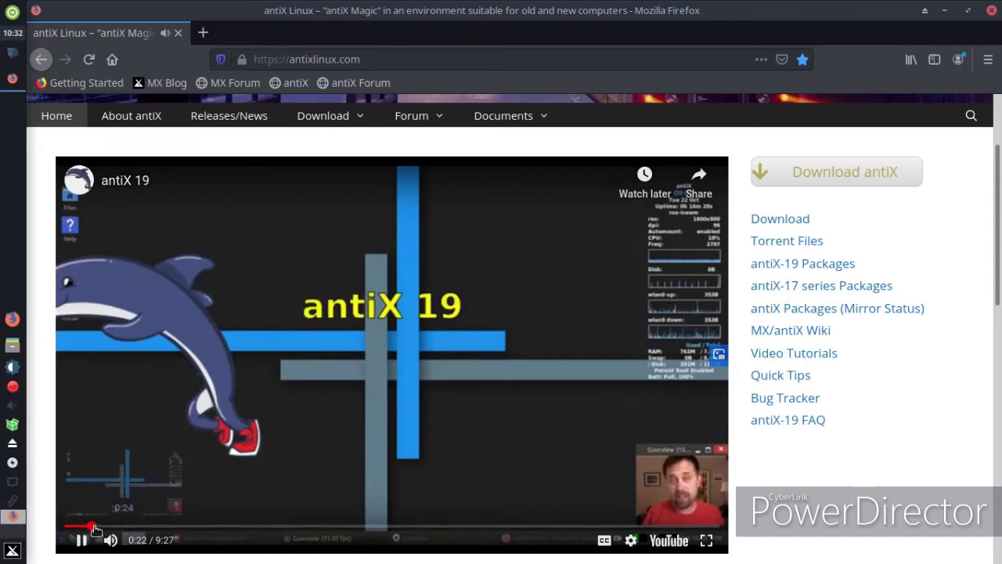
pyautogui.click(155, 526)
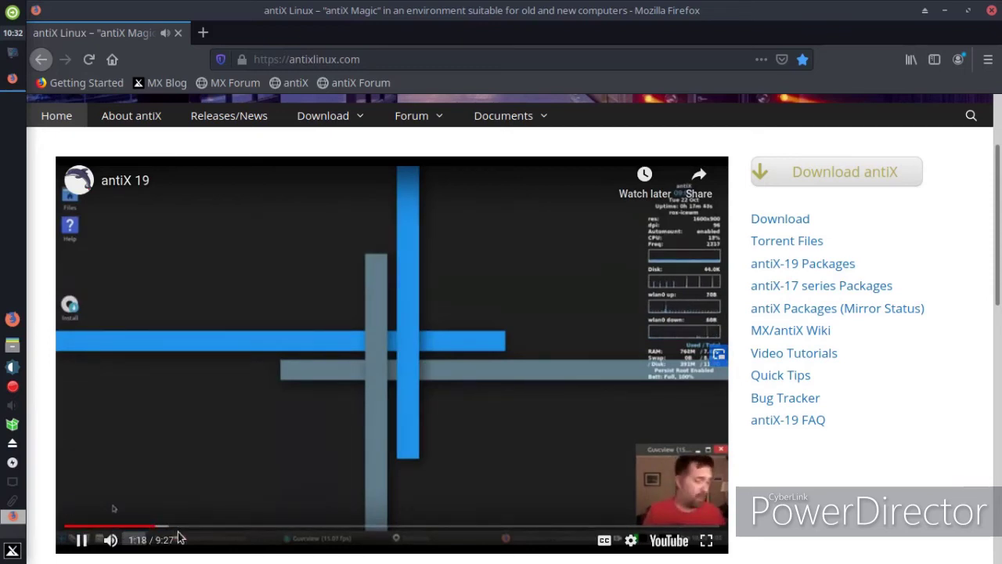
pyautogui.click(201, 526)
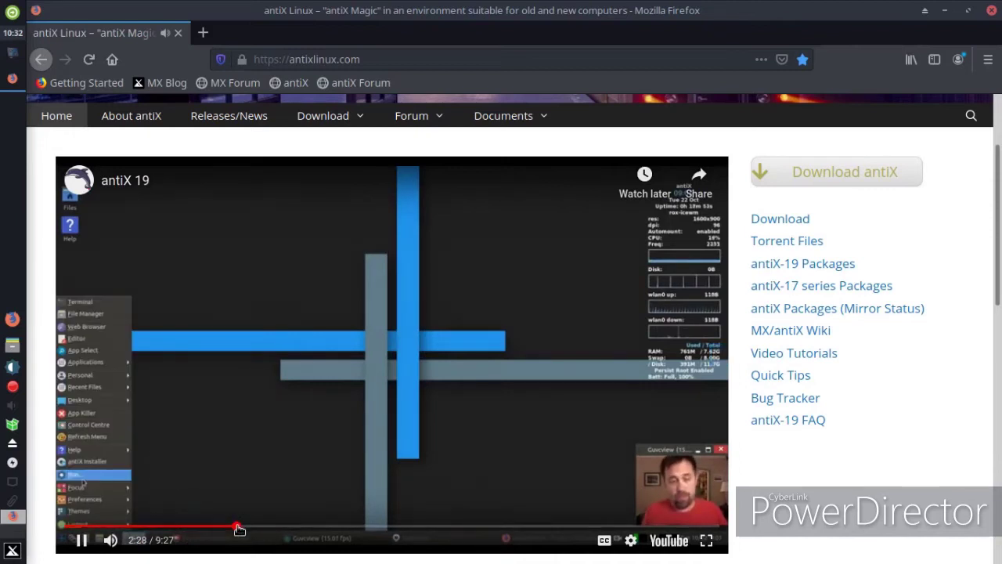
pyautogui.moveTo(240, 527); pyautogui.dragTo(264, 529)
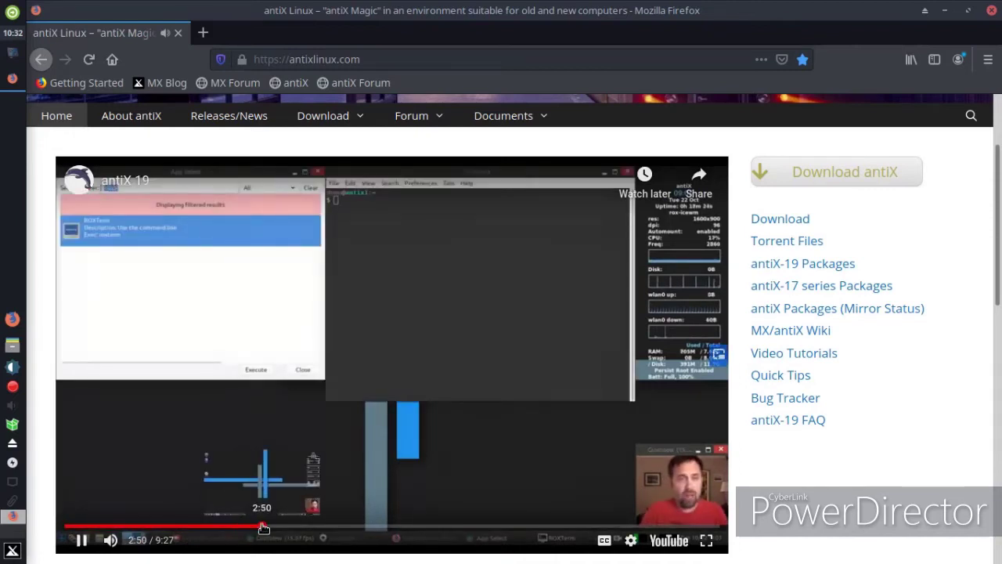
pyautogui.click(309, 527)
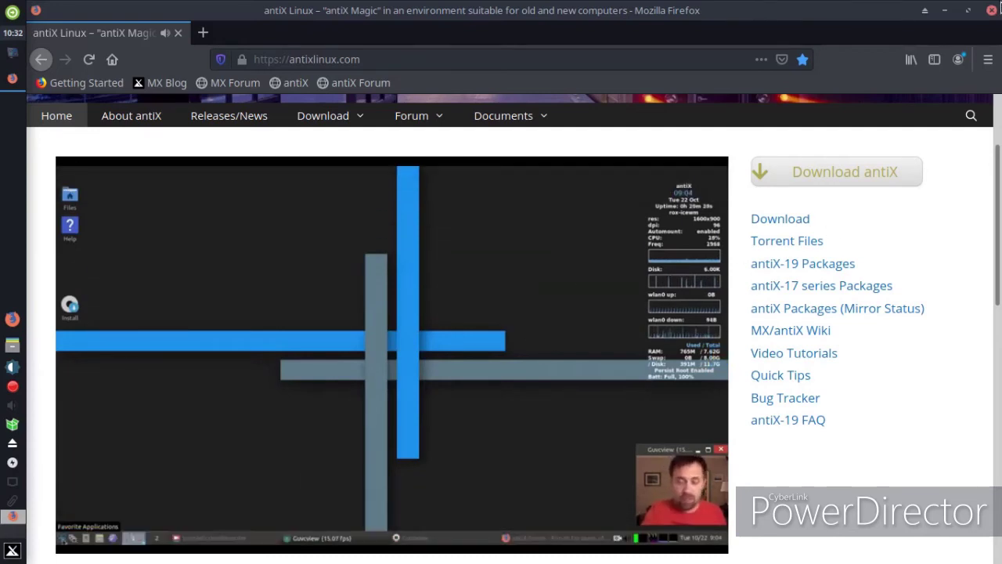
pyautogui.click(991, 11)
# Set the desktop wallpaper to the waterfall at sunset image in Desktop Settings
pyautogui.rightClick(426, 112)
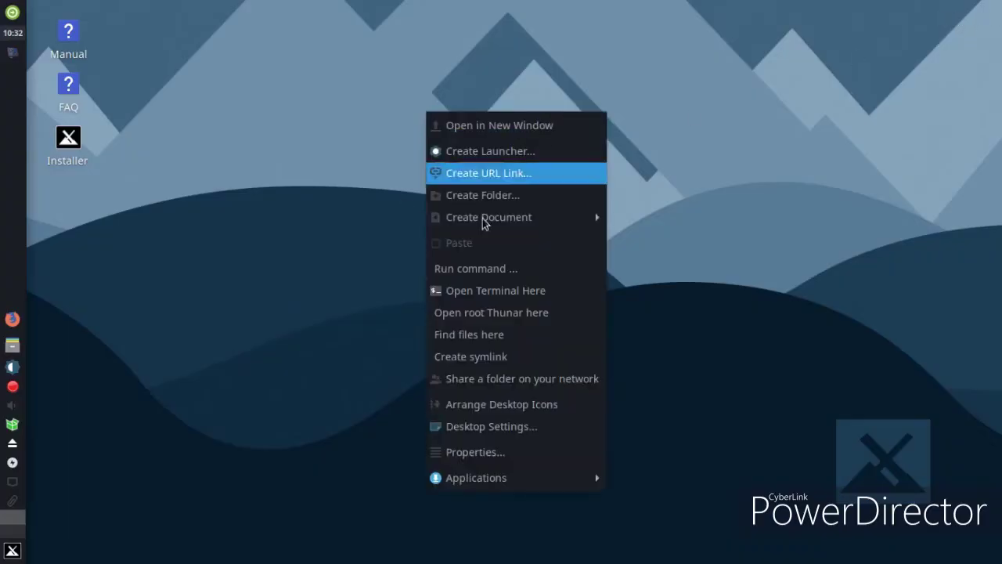
pyautogui.click(515, 439)
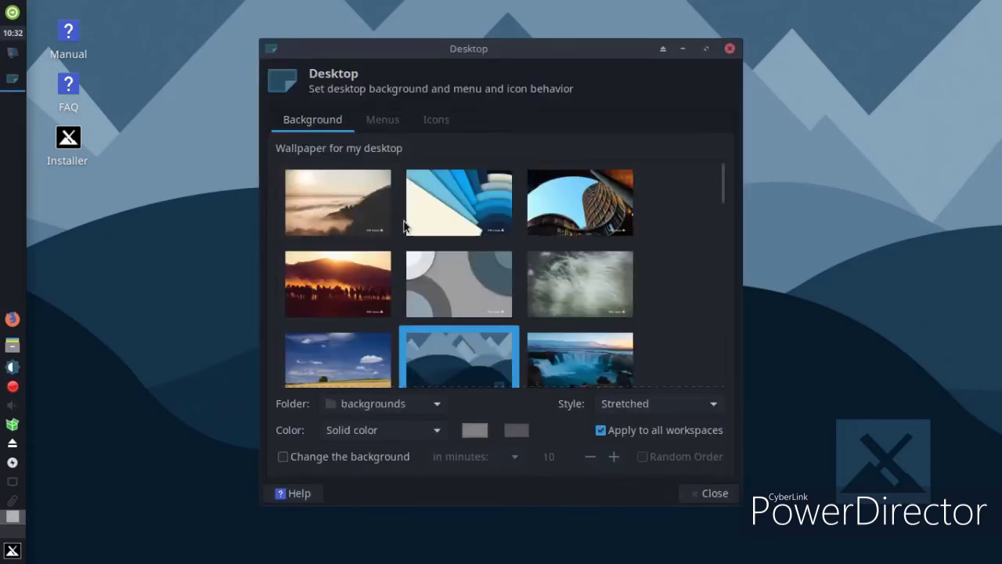
pyautogui.scroll(-4, 404, 235)
pyautogui.click(561, 217)
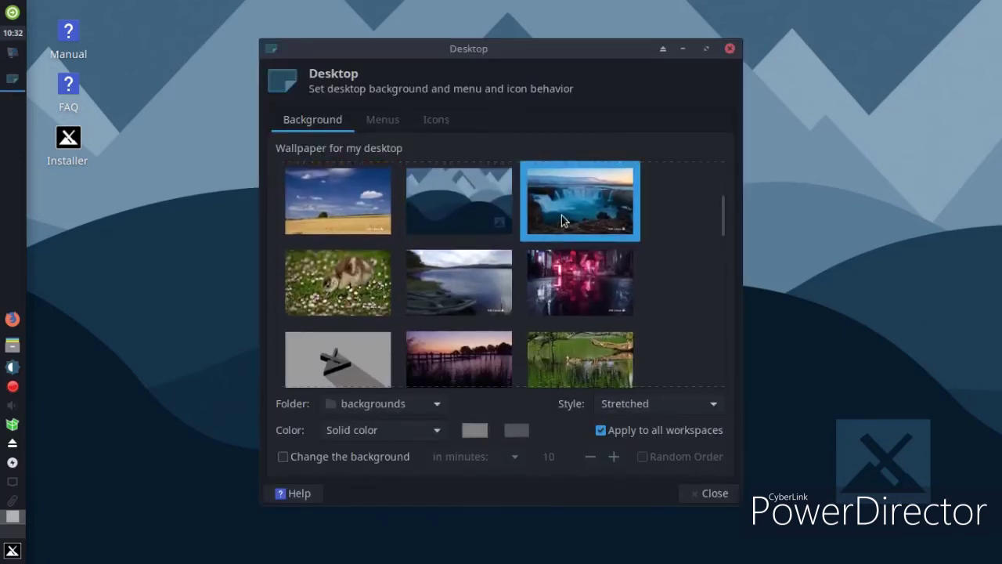
pyautogui.click(709, 494)
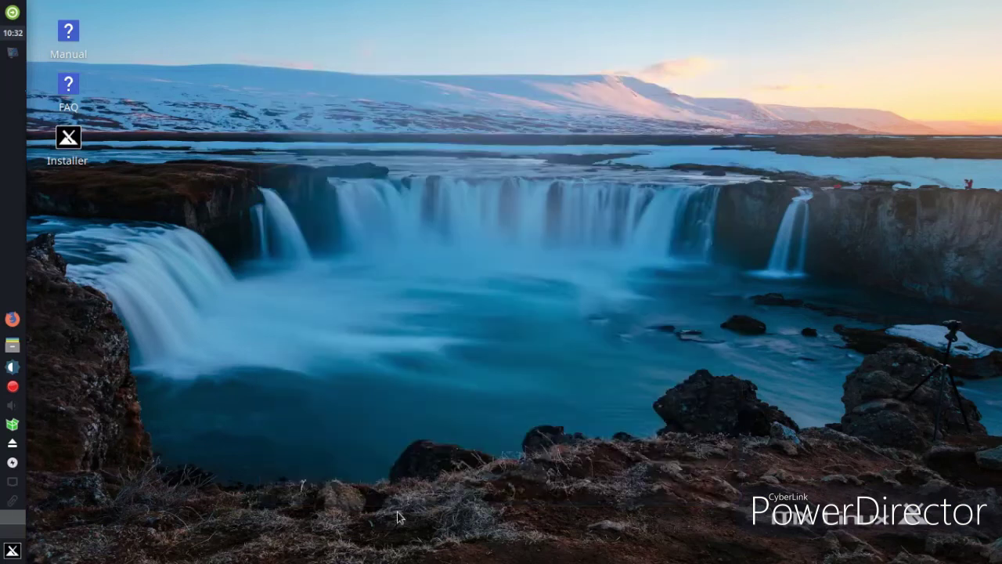
# Launch Snapshot from MX Tools, authenticating with the root password
pyautogui.click(12, 552)
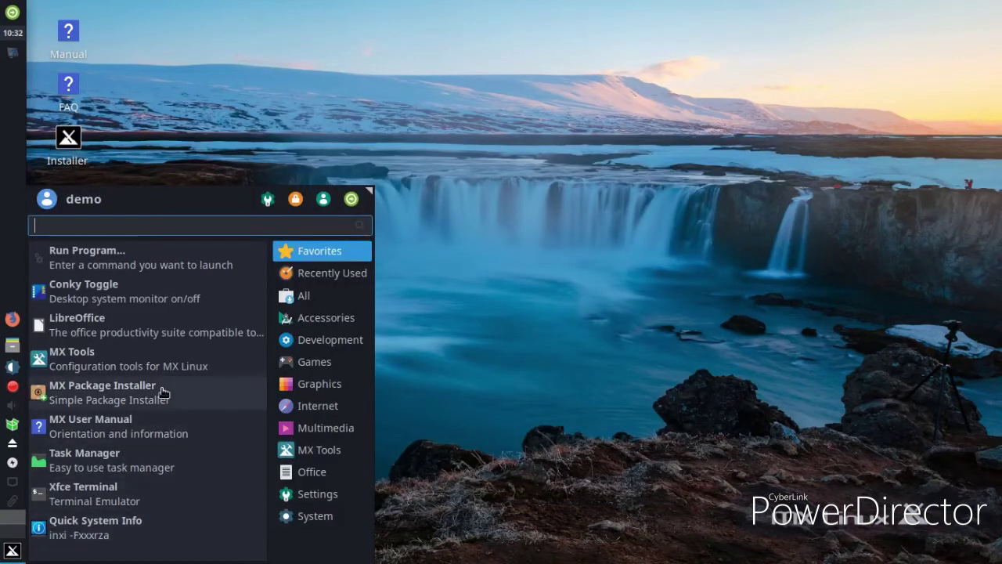
pyautogui.click(154, 356)
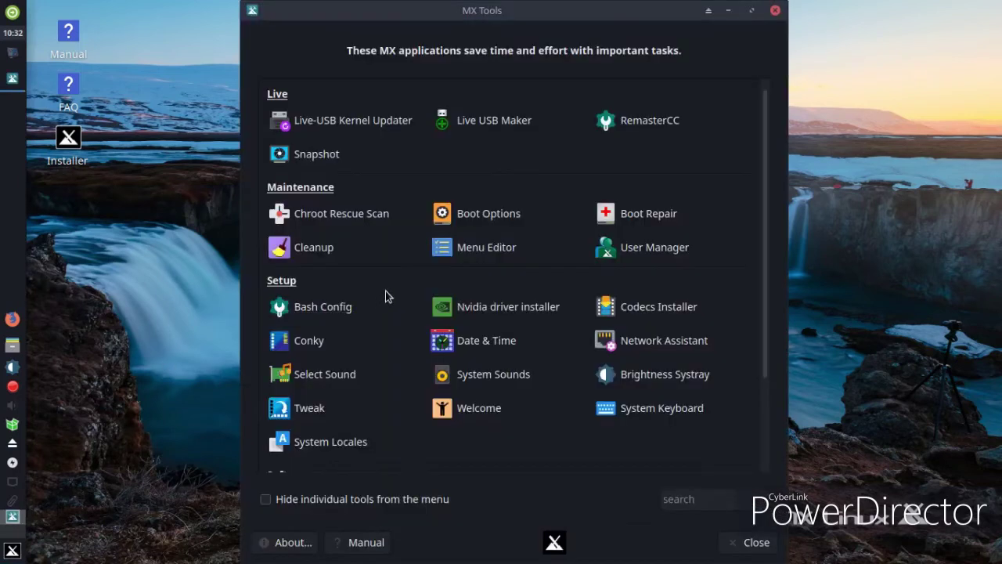
pyautogui.scroll(-2, 385, 293)
pyautogui.scroll(2, 386, 293)
pyautogui.click(356, 217)
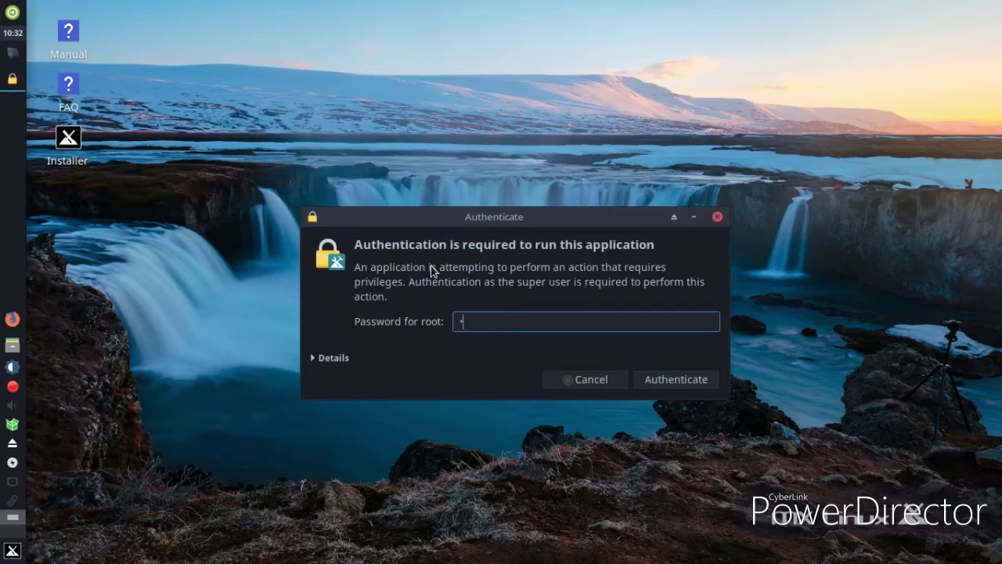
pyautogui.press('Return')
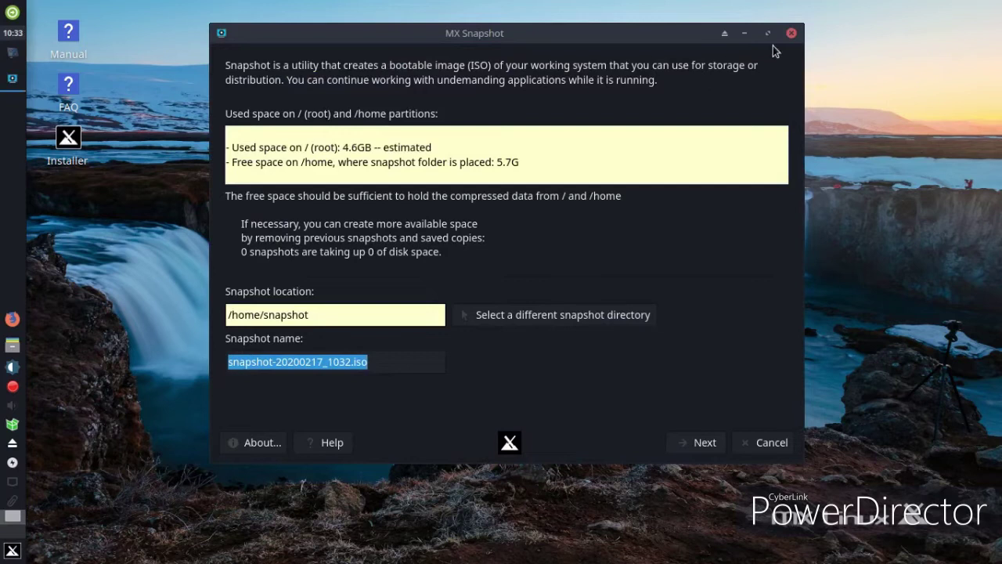
# Close Snapshot and MX Tools, then reopen the application menu
pyautogui.click(791, 34)
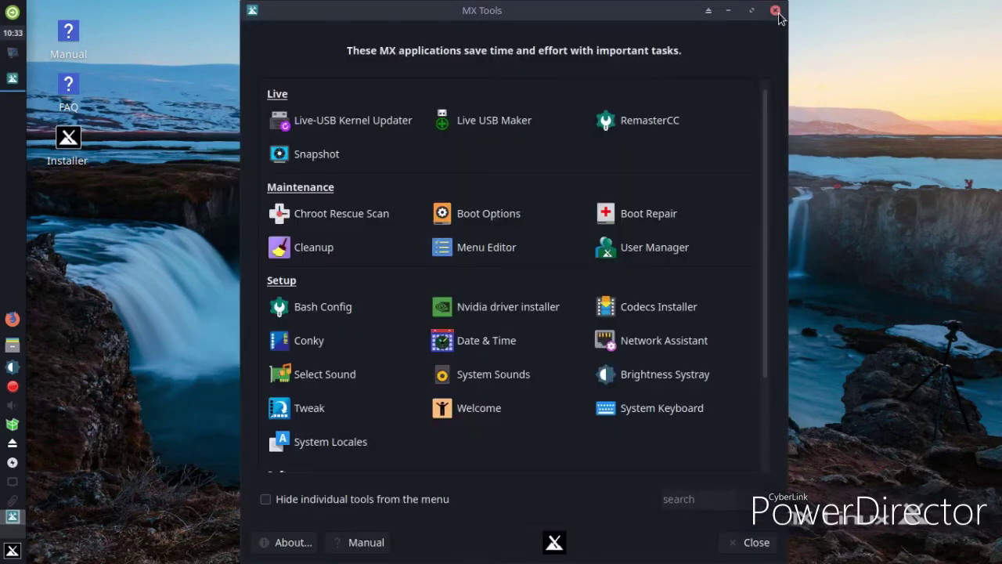
pyautogui.click(775, 11)
pyautogui.click(12, 552)
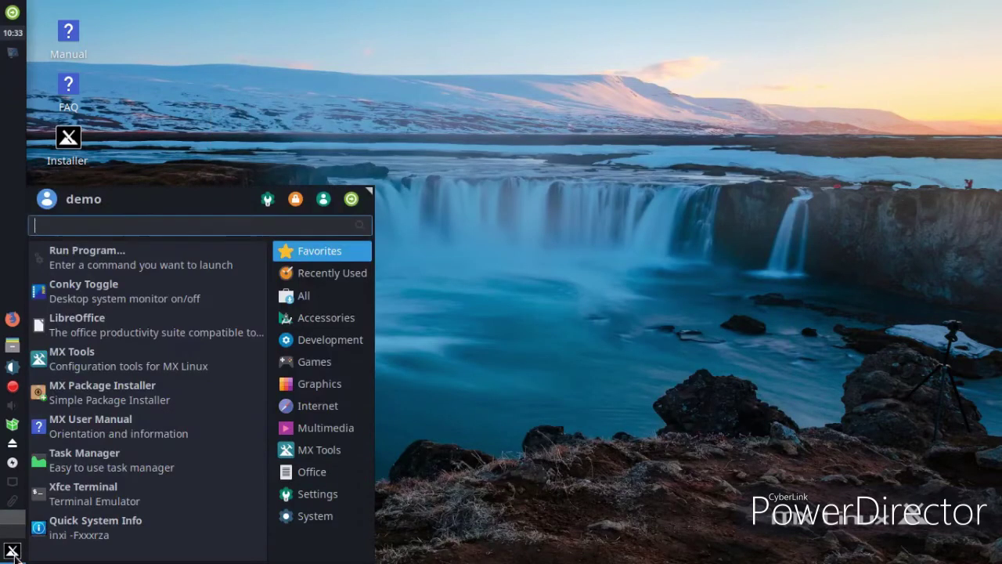
# Show the quick system information report, dismiss it, and browse the application menu categories
pyautogui.click(99, 539)
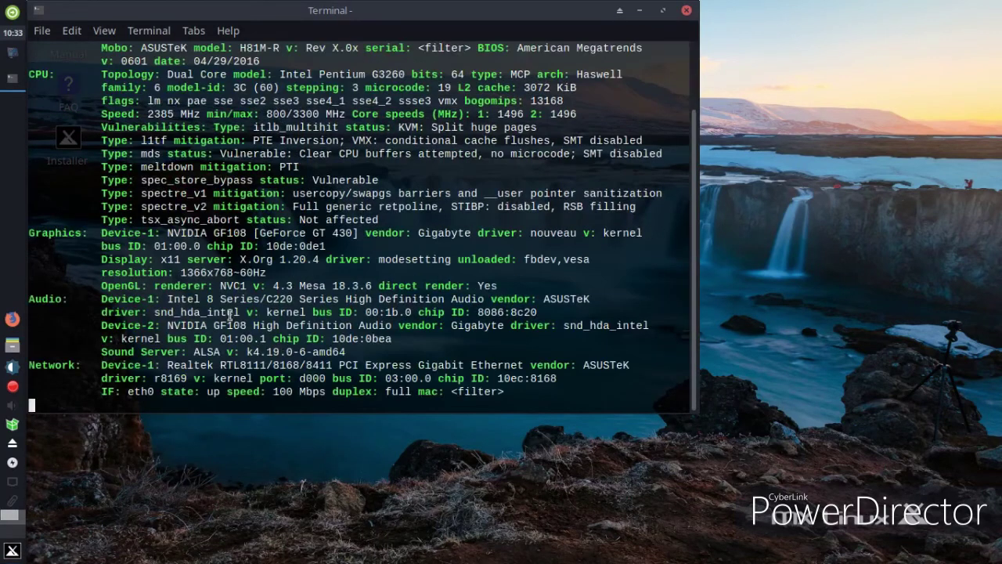
pyautogui.press('Return')
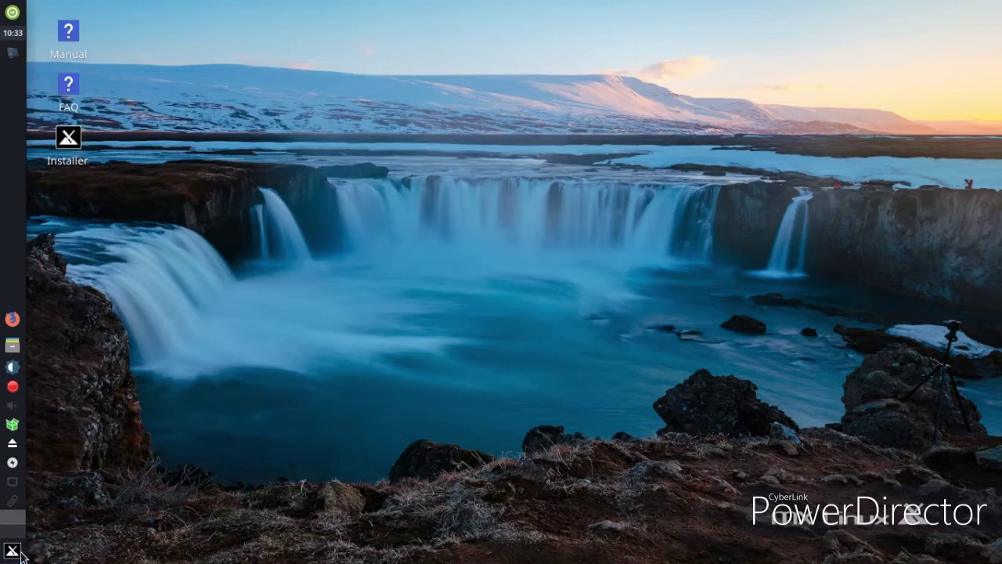
pyautogui.click(21, 553)
pyautogui.moveTo(332, 516)
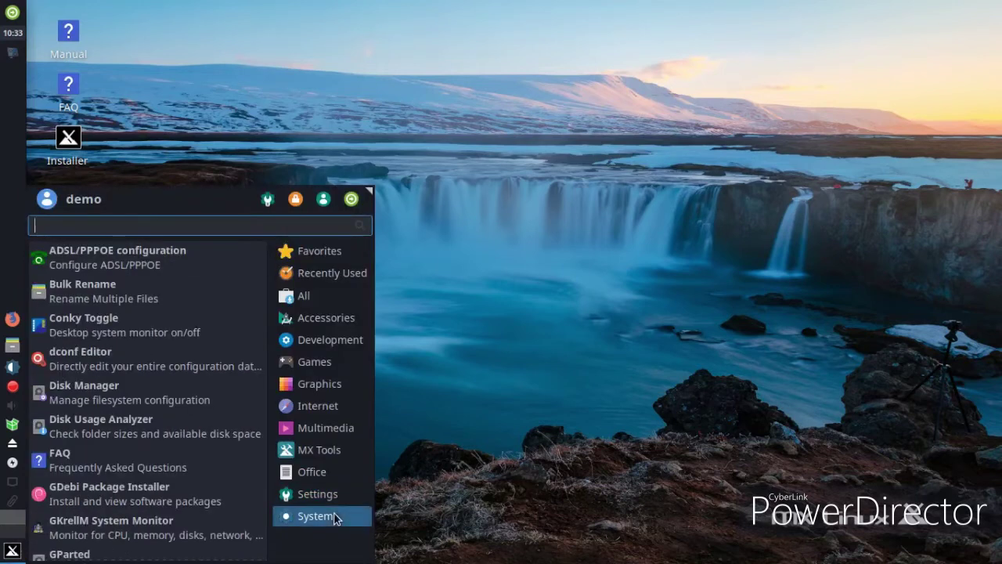
pyautogui.scroll(-4, 168, 501)
pyautogui.scroll(-10, 168, 491)
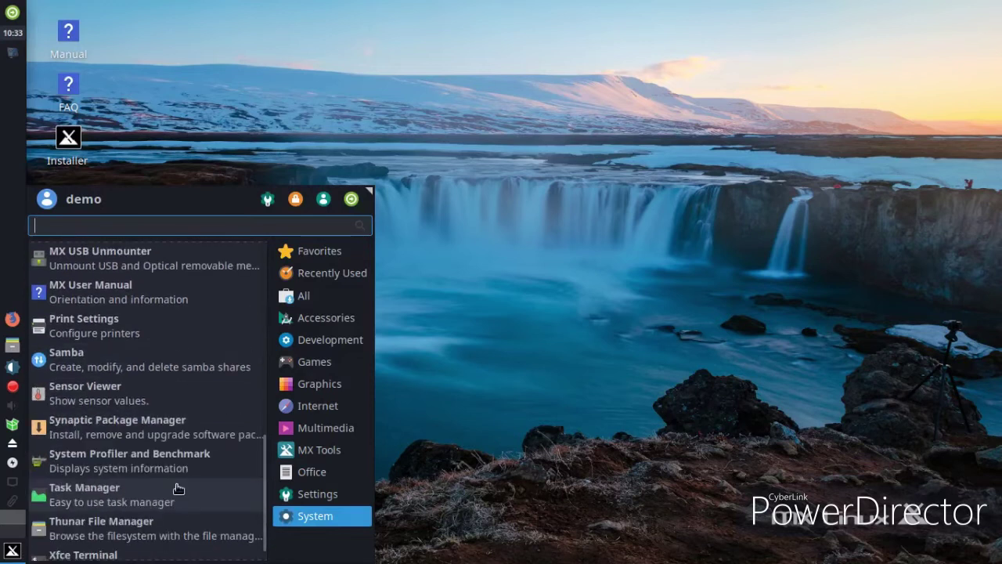
pyautogui.scroll(-1, 226, 475)
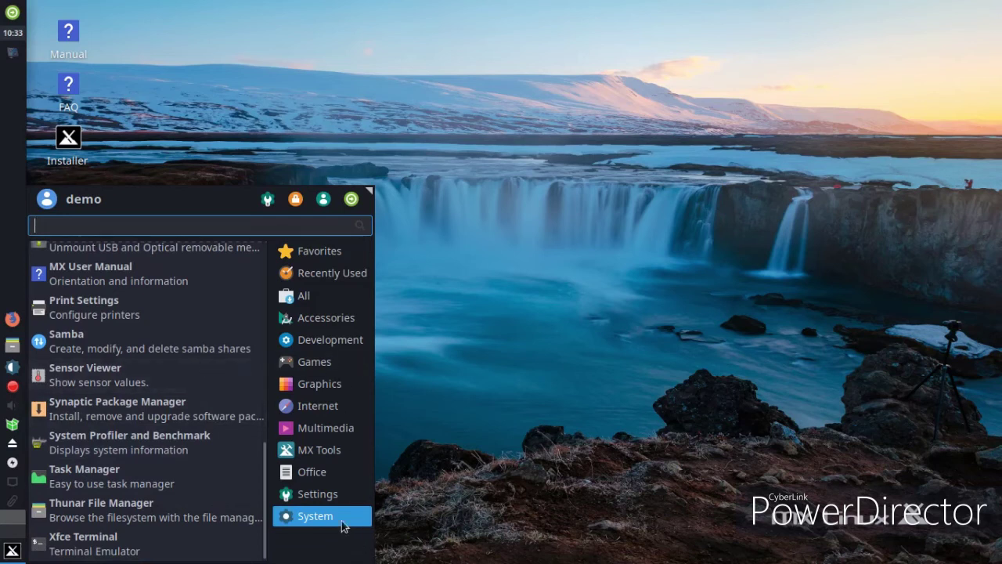
# Browse the Office and MX Tools applications and launch MX Welcome
pyautogui.click(316, 471)
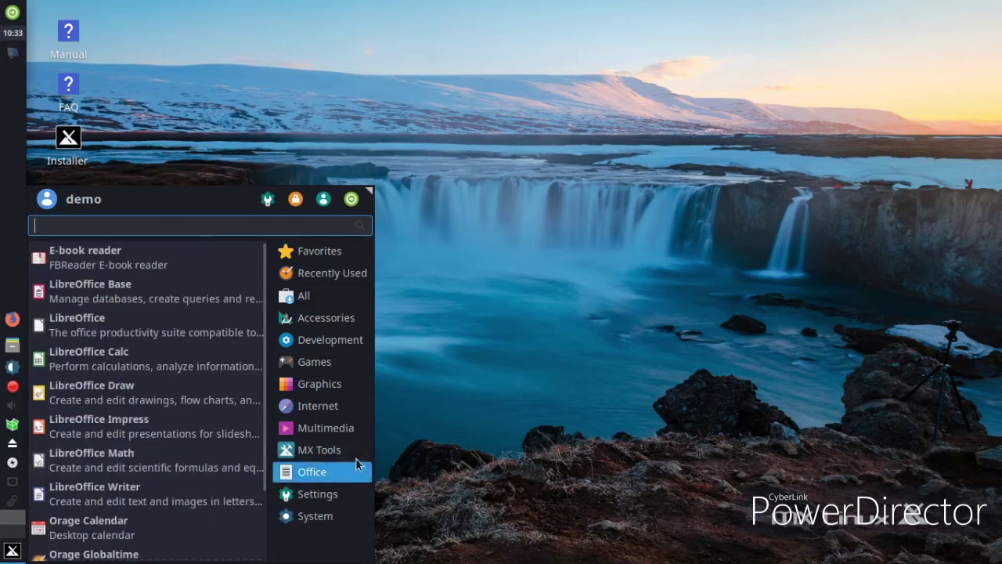
pyautogui.click(337, 444)
pyautogui.scroll(-3, 234, 388)
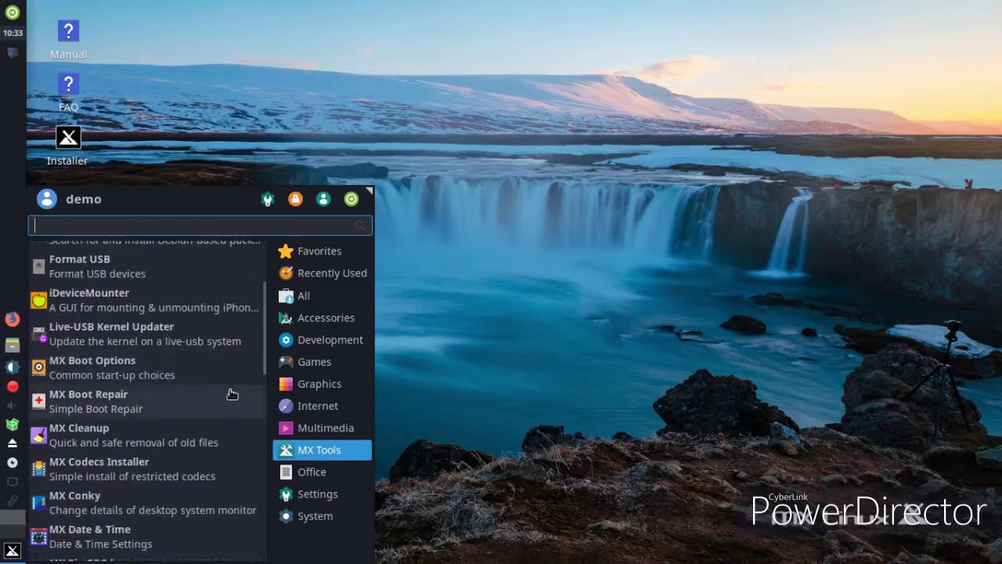
pyautogui.scroll(-3, 231, 394)
pyautogui.scroll(-3, 226, 400)
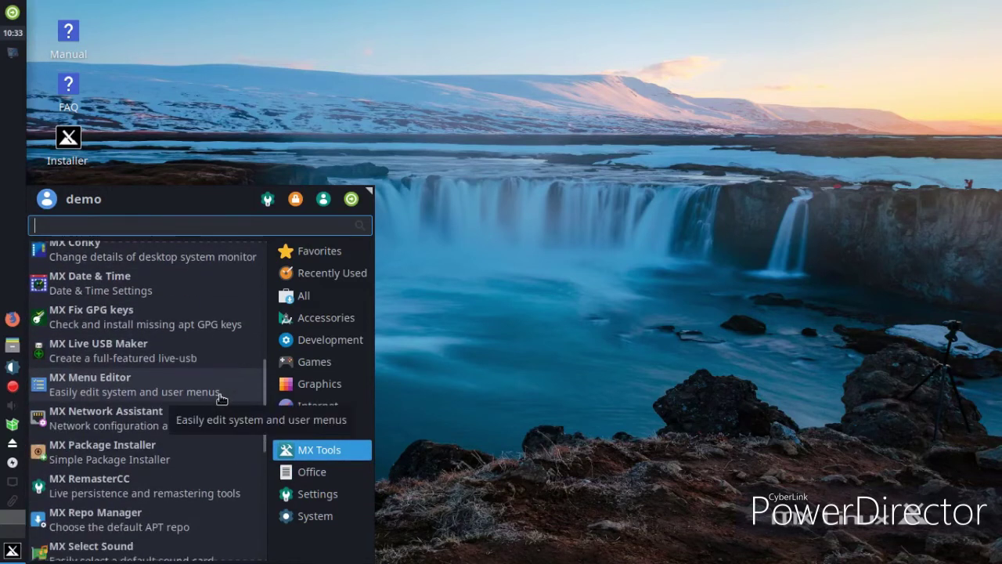
pyautogui.scroll(-2, 221, 399)
pyautogui.scroll(-4, 221, 399)
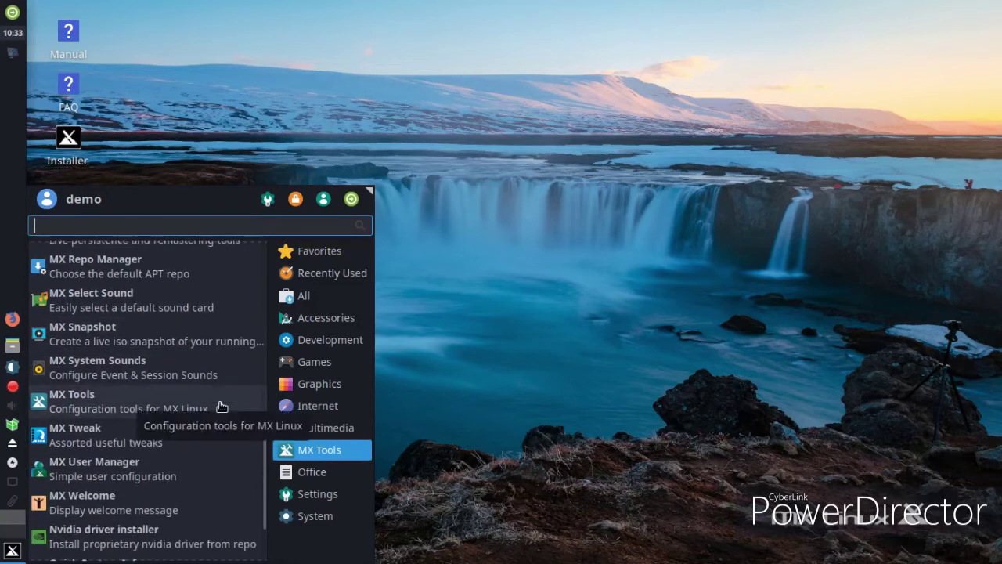
pyautogui.scroll(-2, 221, 405)
pyautogui.click(175, 415)
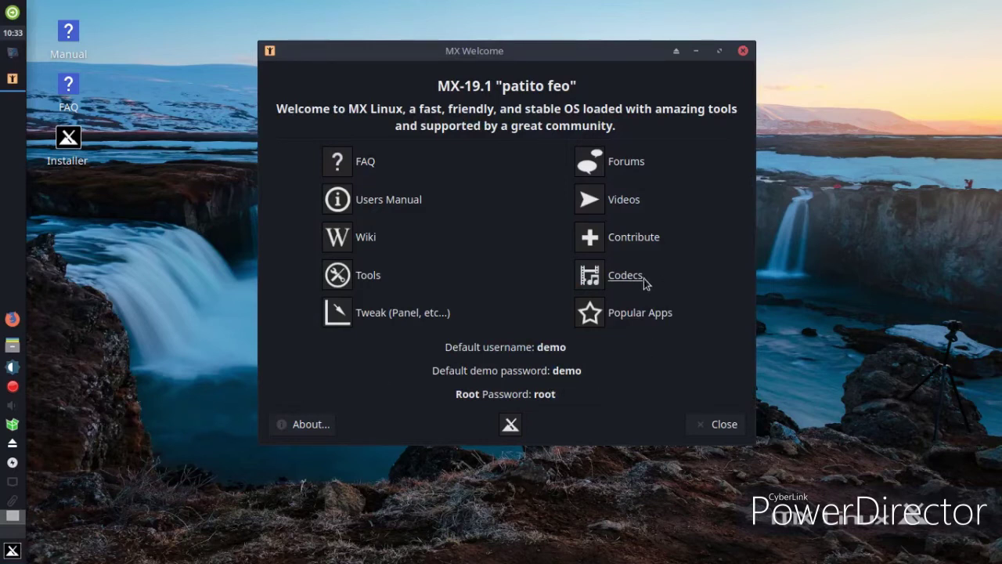
pyautogui.click(613, 279)
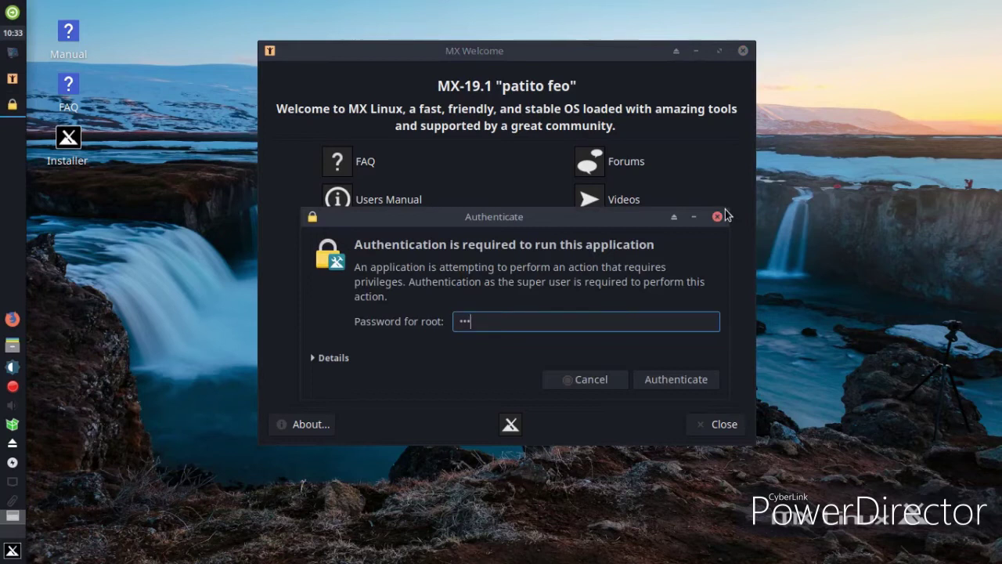
pyautogui.write('root')
pyautogui.press('Return')
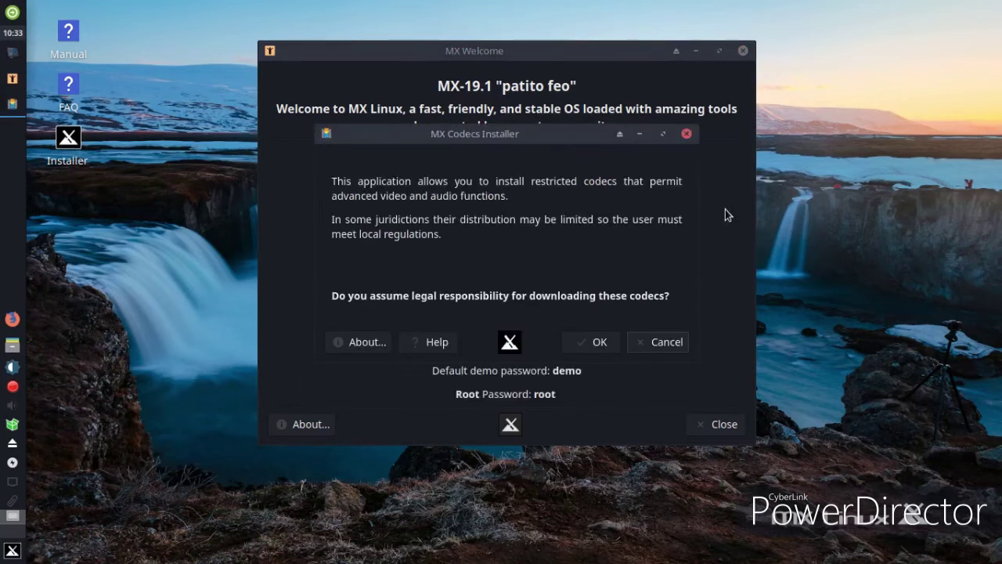
pyautogui.click(686, 341)
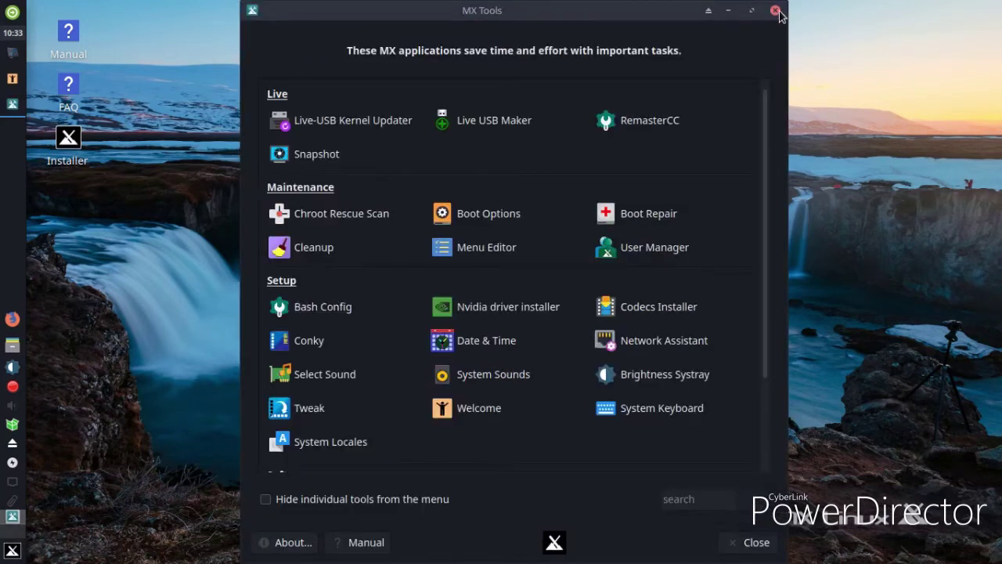
pyautogui.click(775, 11)
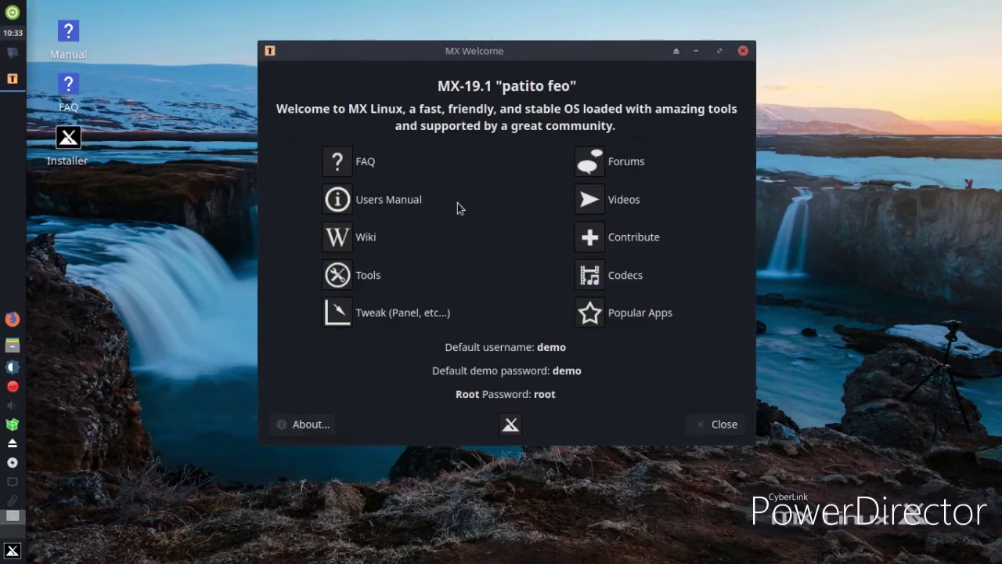
pyautogui.click(373, 206)
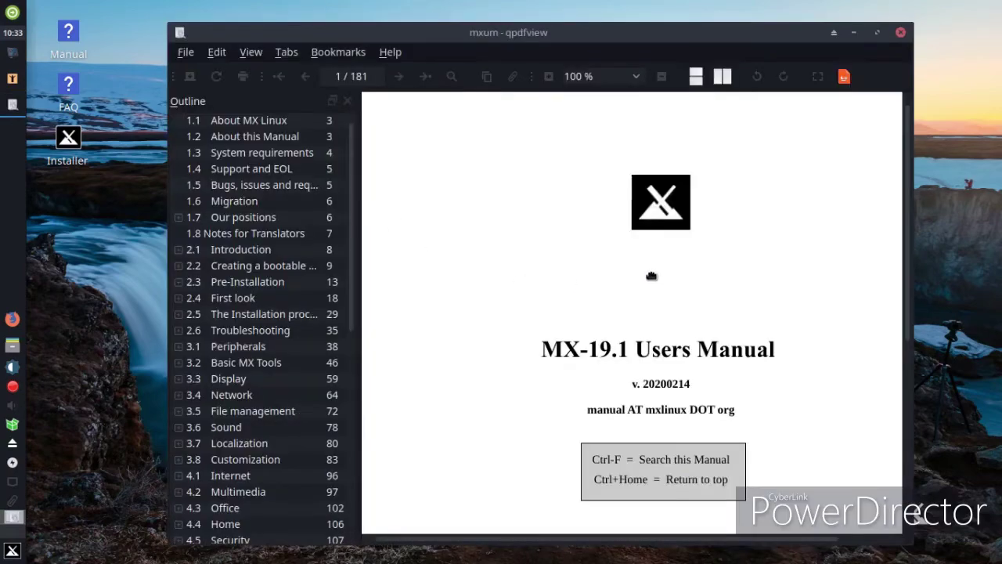
pyautogui.scroll(-20, 693, 292)
pyautogui.scroll(-10, 693, 293)
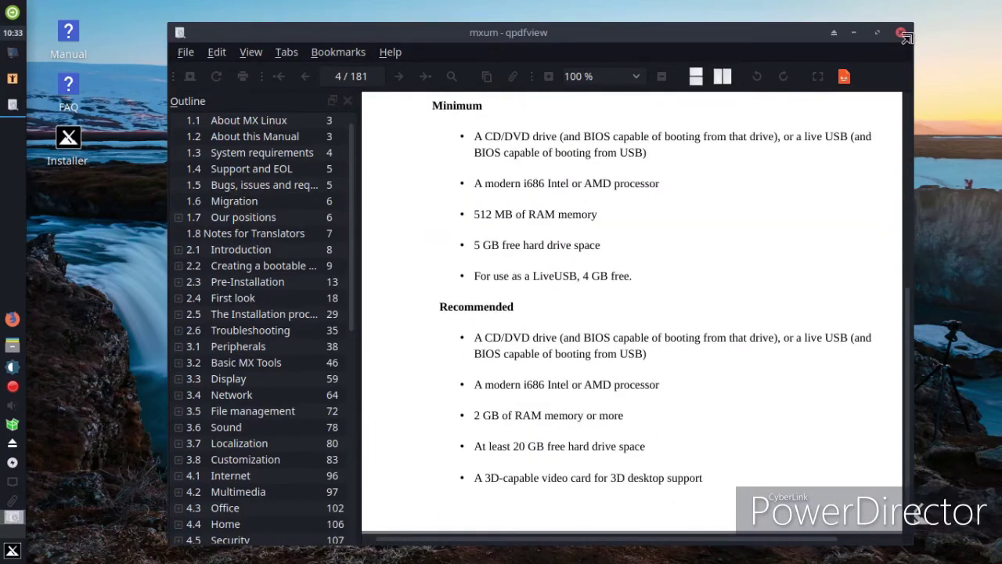
pyautogui.click(902, 33)
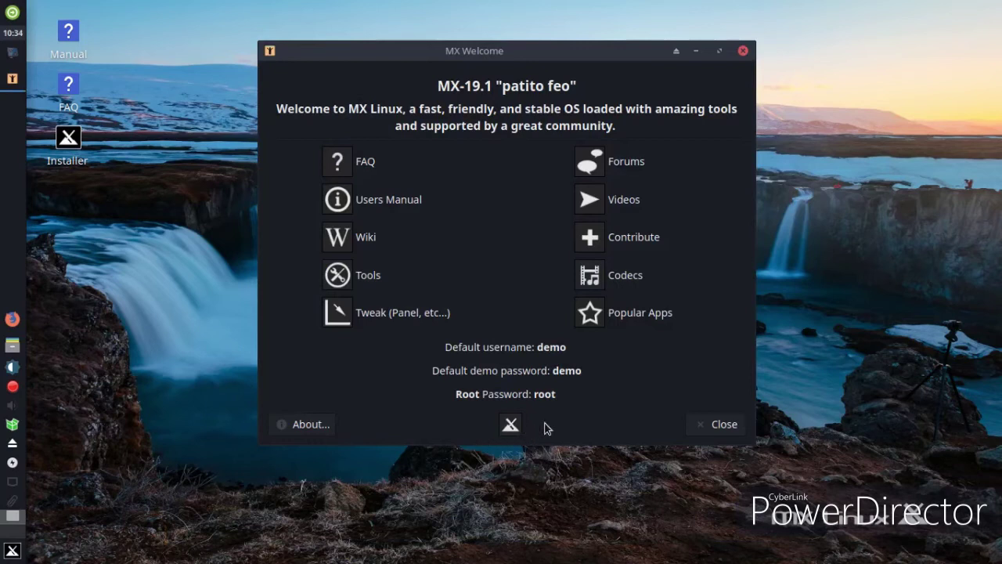
# View the mxlinux.org Videos page from MX Welcome, then close Firefox and MX Welcome
pyautogui.click(624, 209)
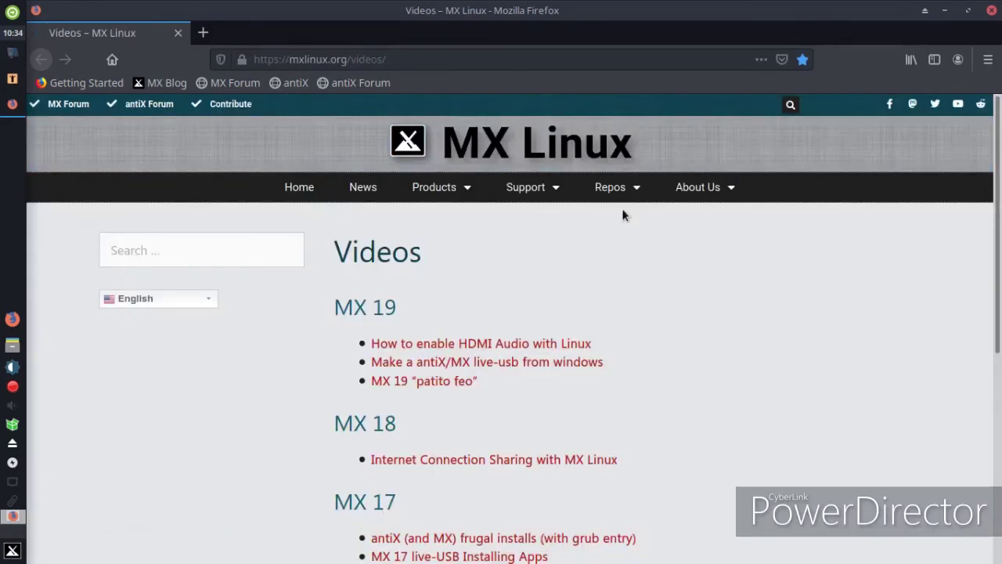
pyautogui.scroll(-5, 825, 384)
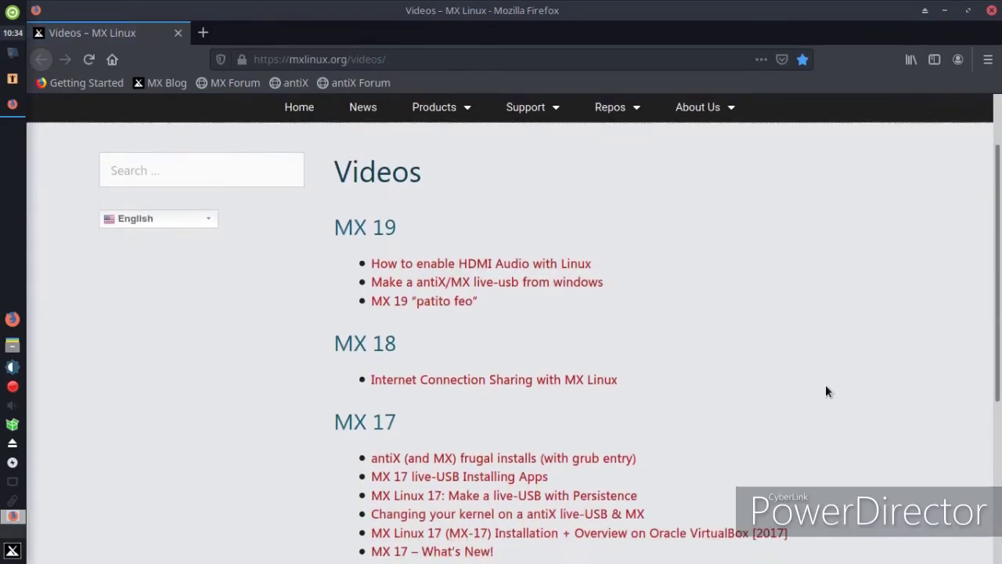
pyautogui.scroll(1, 922, 173)
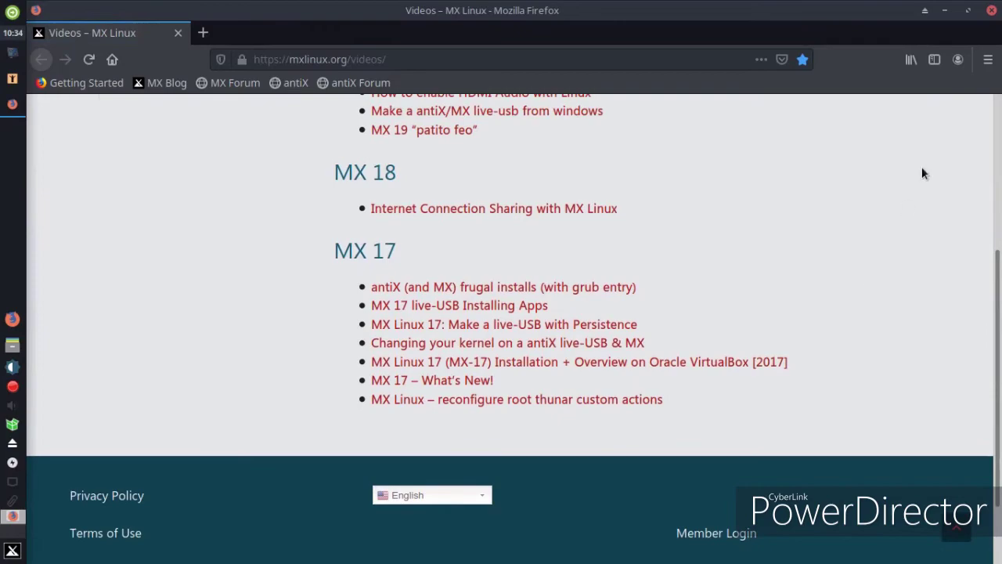
pyautogui.click(991, 10)
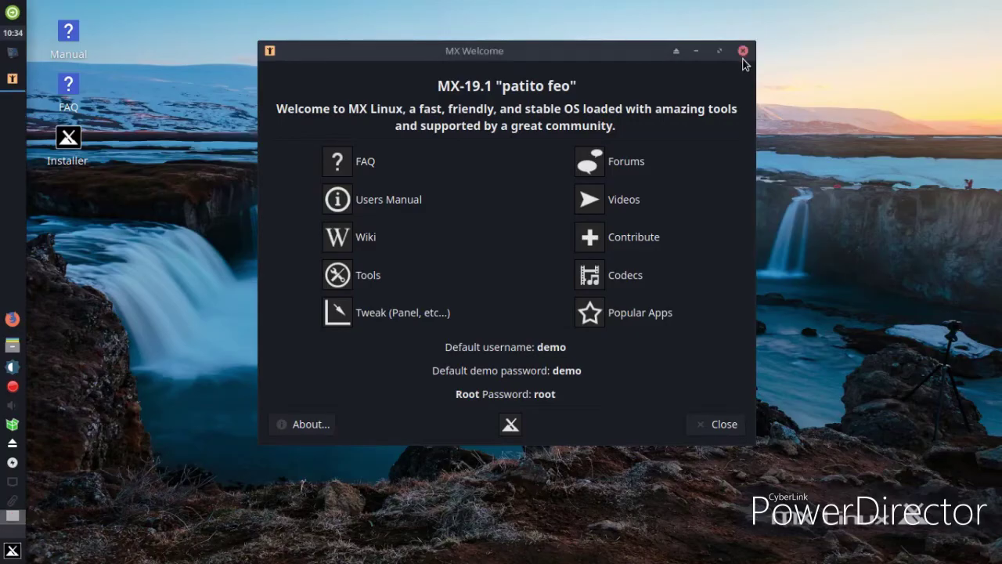
pyautogui.click(743, 50)
# Launch LibreOffice from the application menu and close its Start Center
pyautogui.click(12, 551)
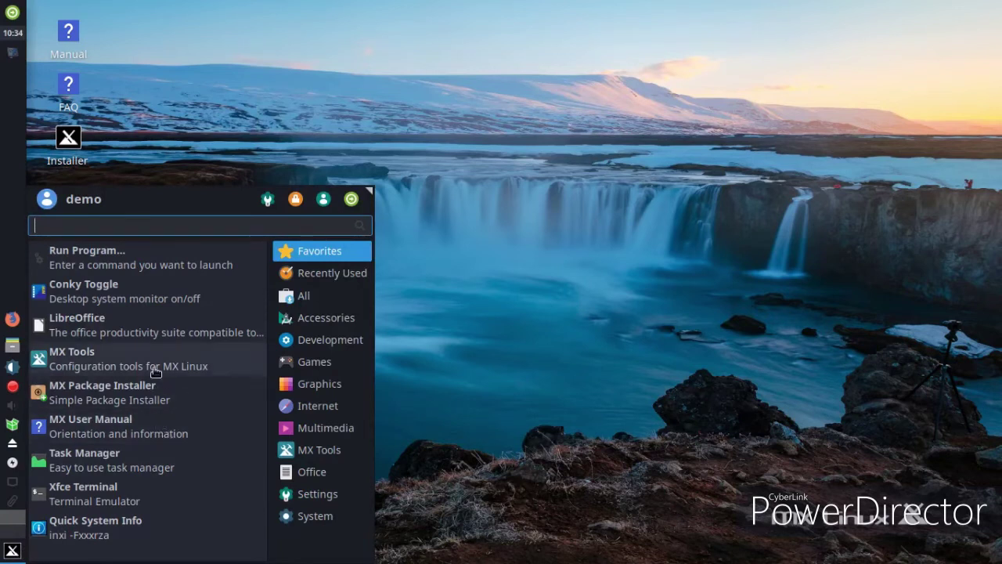
pyautogui.click(137, 333)
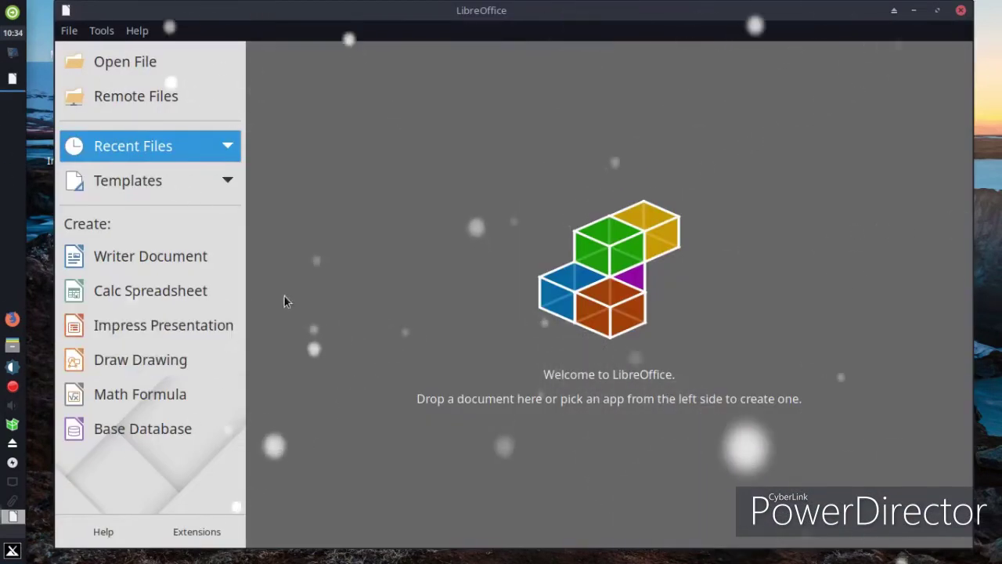
pyautogui.click(961, 11)
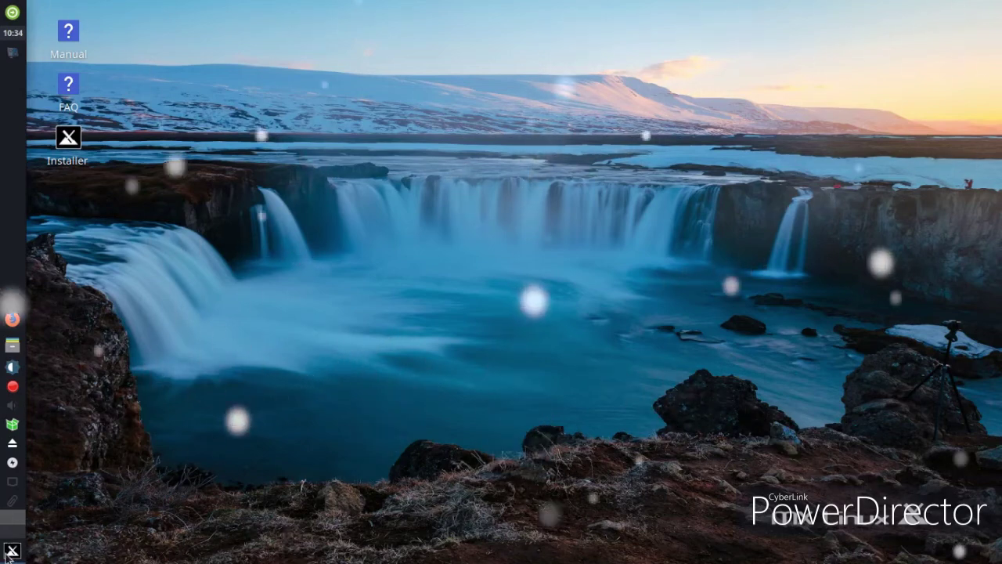
# Open and close the CLI APT package manager, then launch MX Package Installer
pyautogui.click(11, 551)
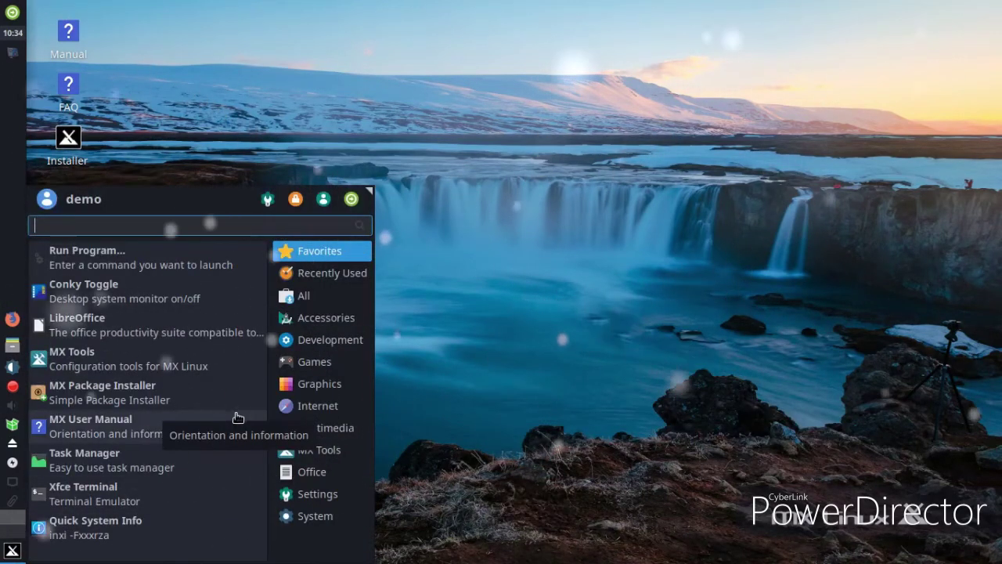
pyautogui.click(317, 452)
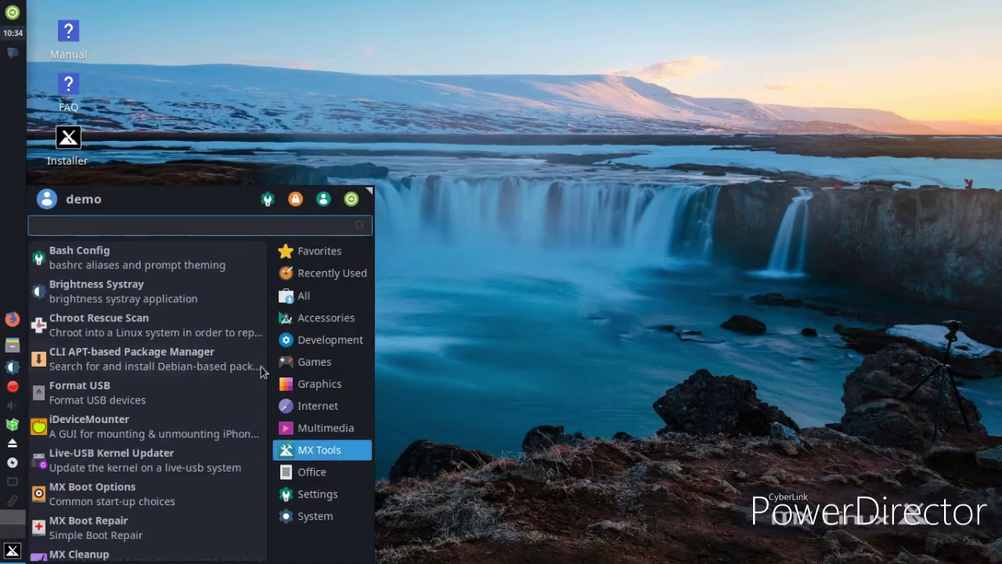
pyautogui.click(224, 362)
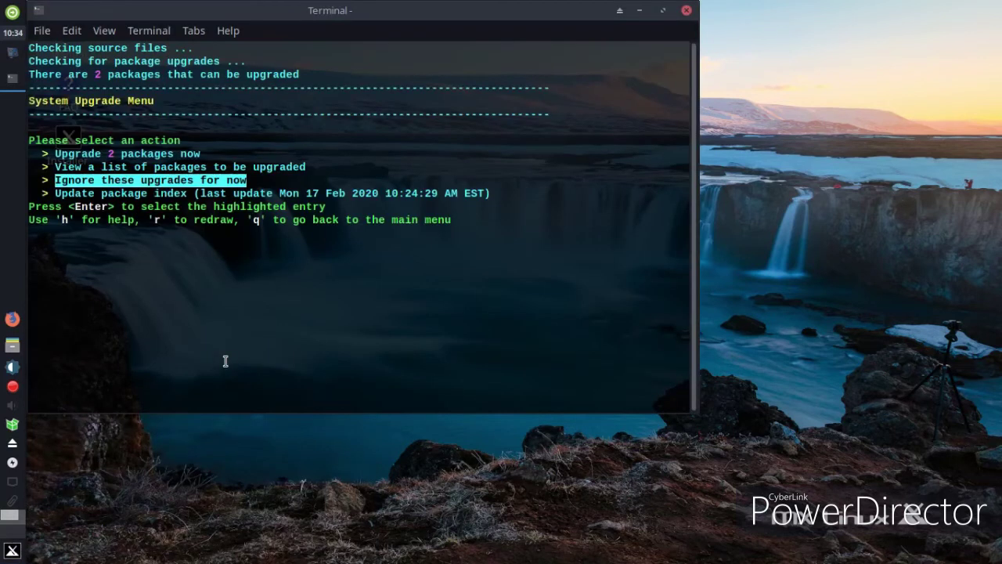
pyautogui.click(687, 10)
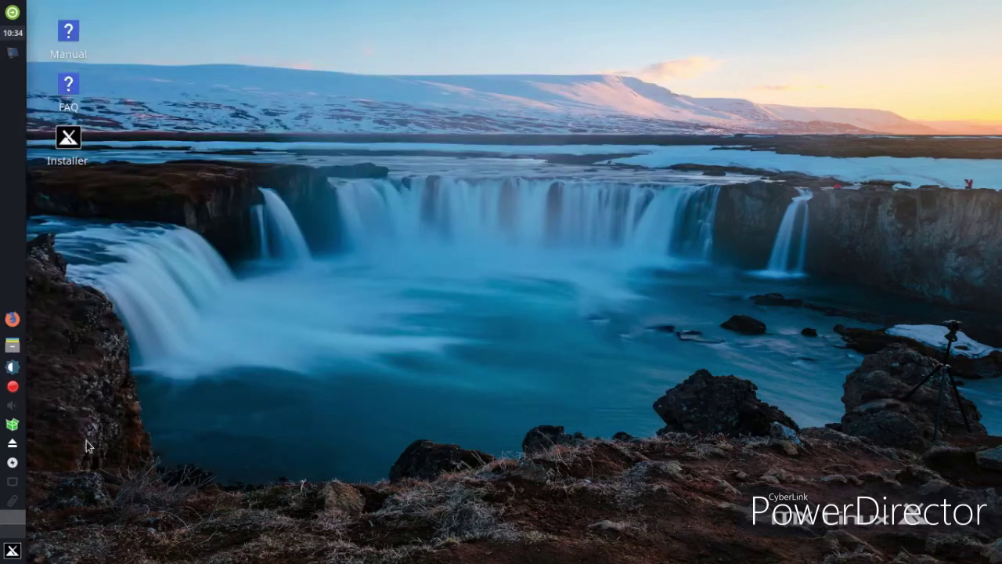
pyautogui.click(11, 551)
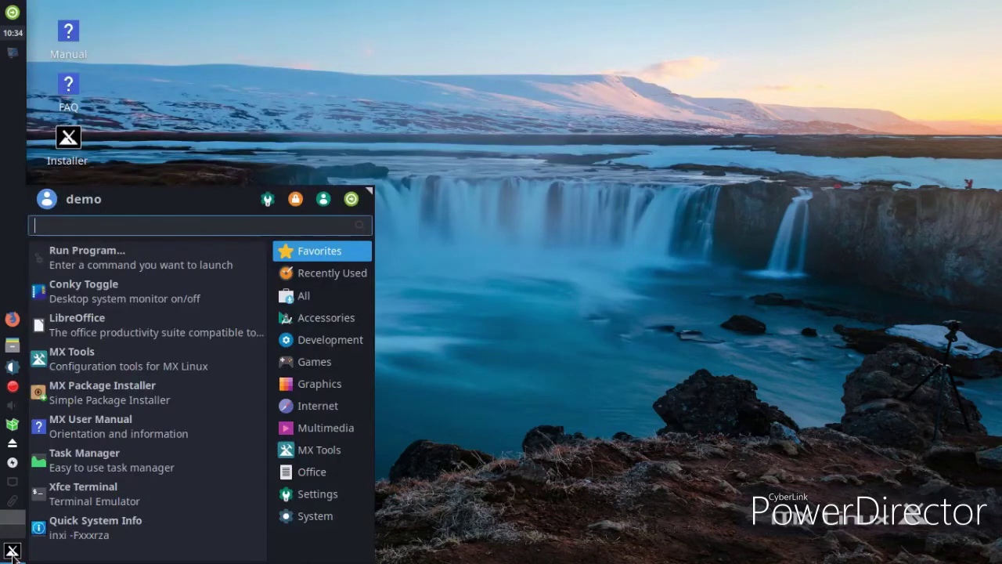
pyautogui.click(147, 389)
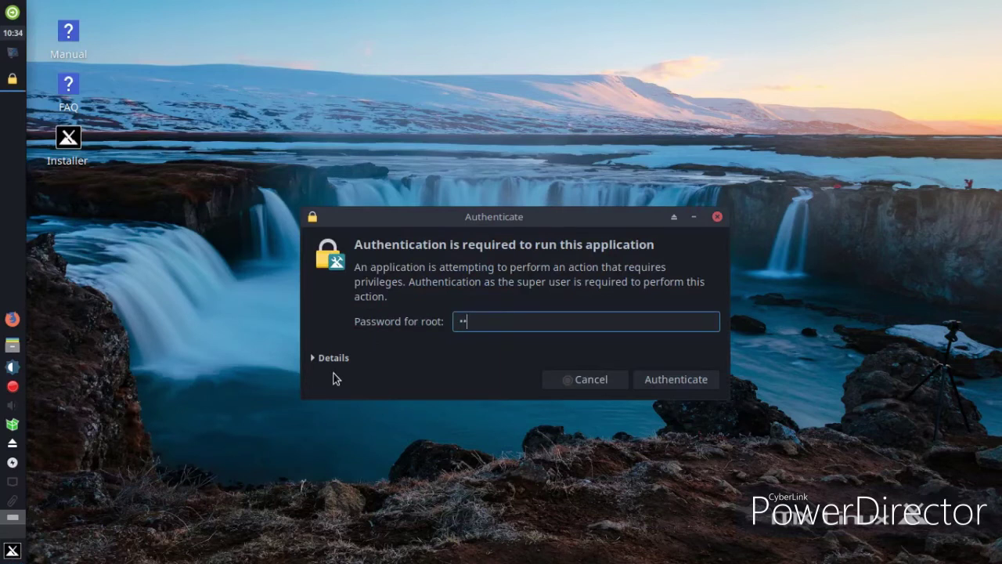
# Authenticate, search 'chrome', tick Google Chrome and install it
pyautogui.press('Return')
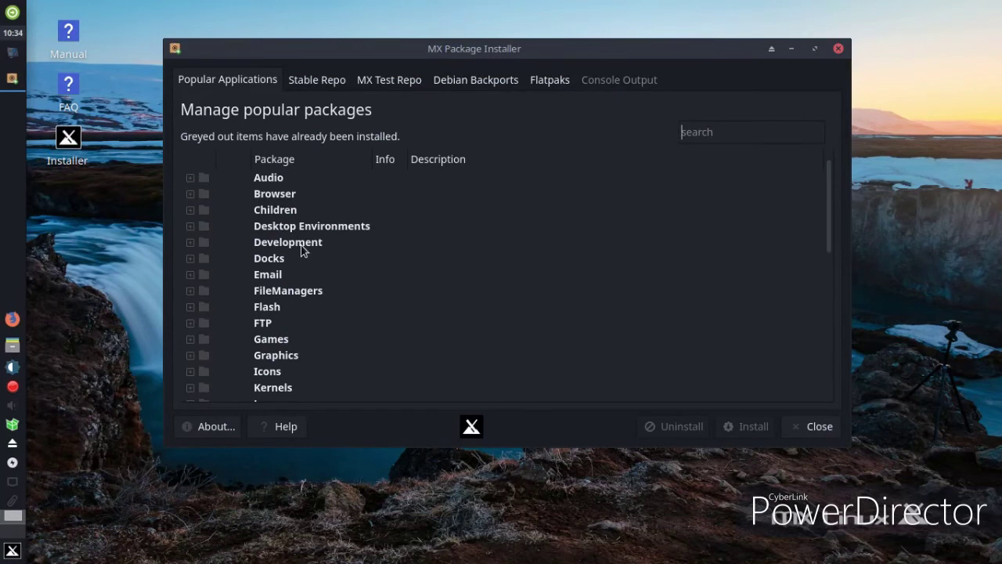
pyautogui.write('chrome')
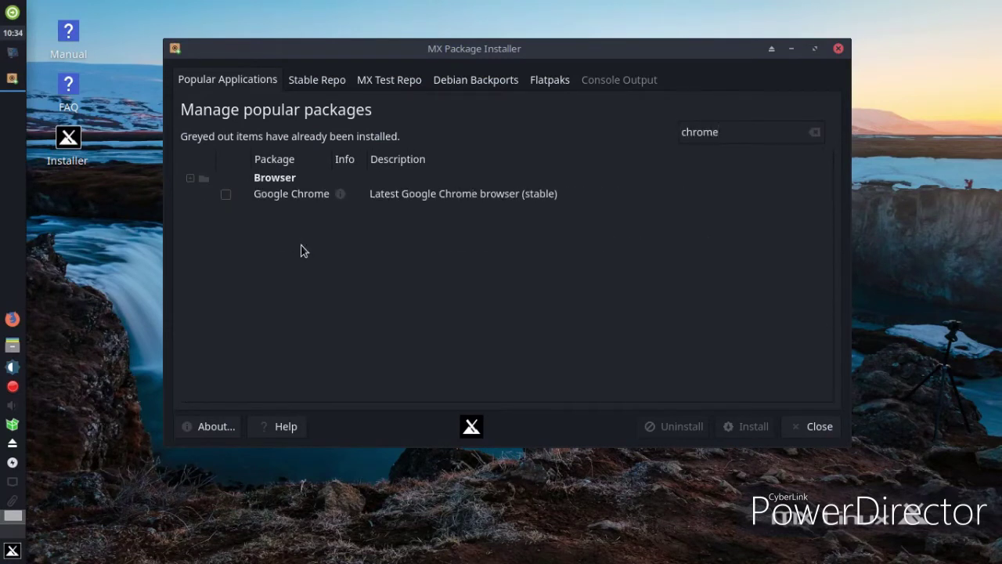
pyautogui.click(232, 196)
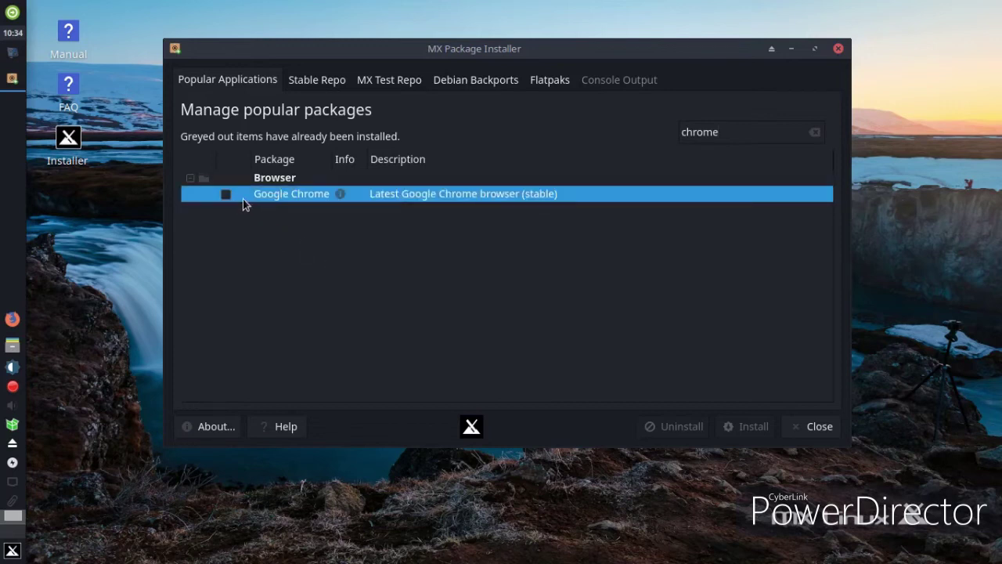
pyautogui.click(231, 196)
pyautogui.click(774, 433)
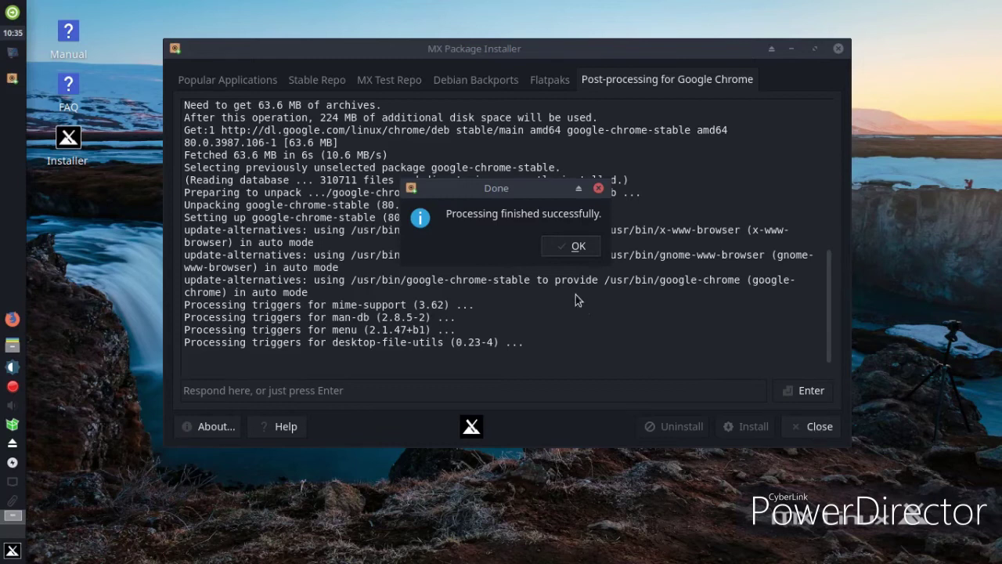
# Dismiss the finished-install message, close the installer, and open the applications menu
pyautogui.click(566, 245)
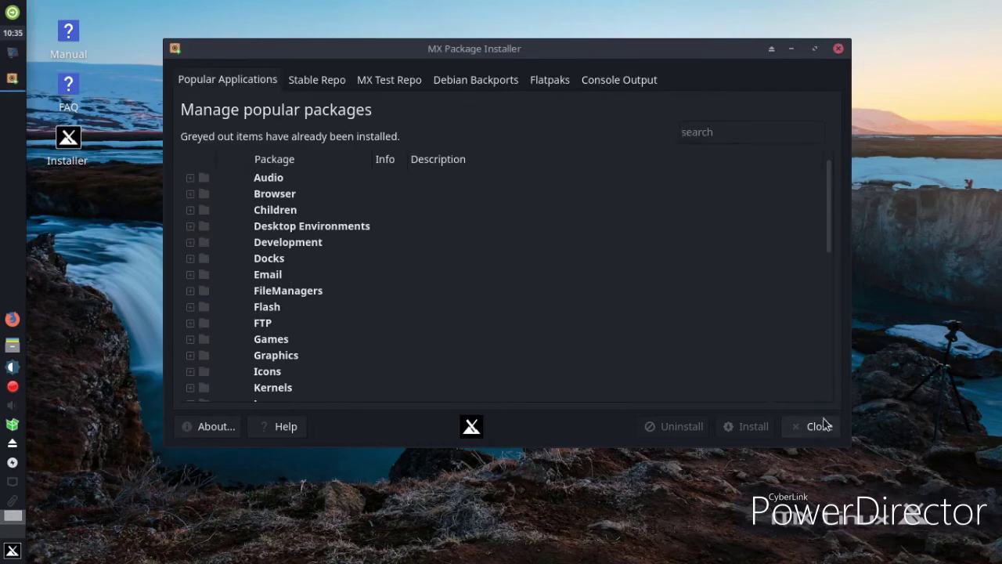
pyautogui.click(819, 424)
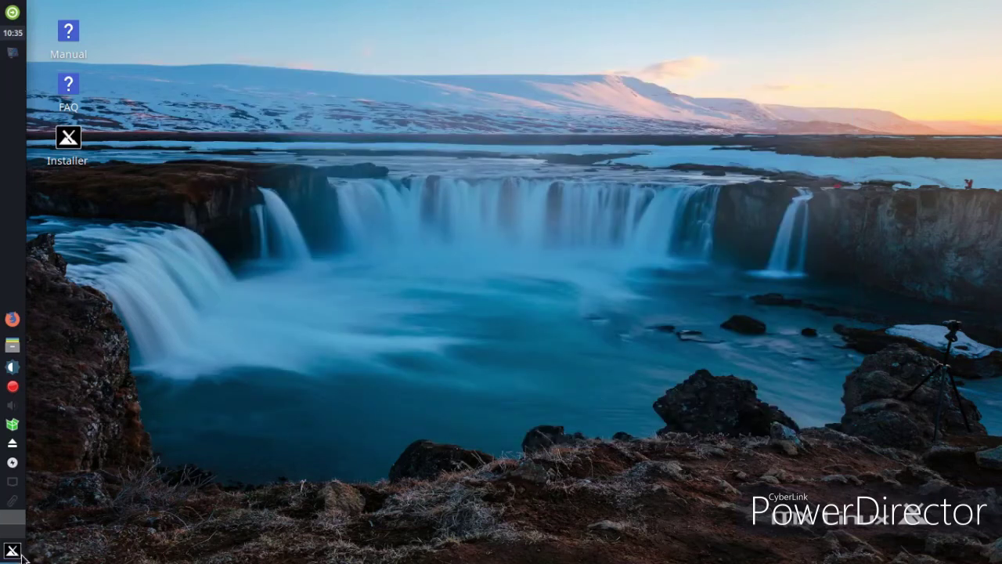
pyautogui.click(21, 554)
# Launch Google Chrome from Internet and accept the first-run options
pyautogui.moveTo(281, 413)
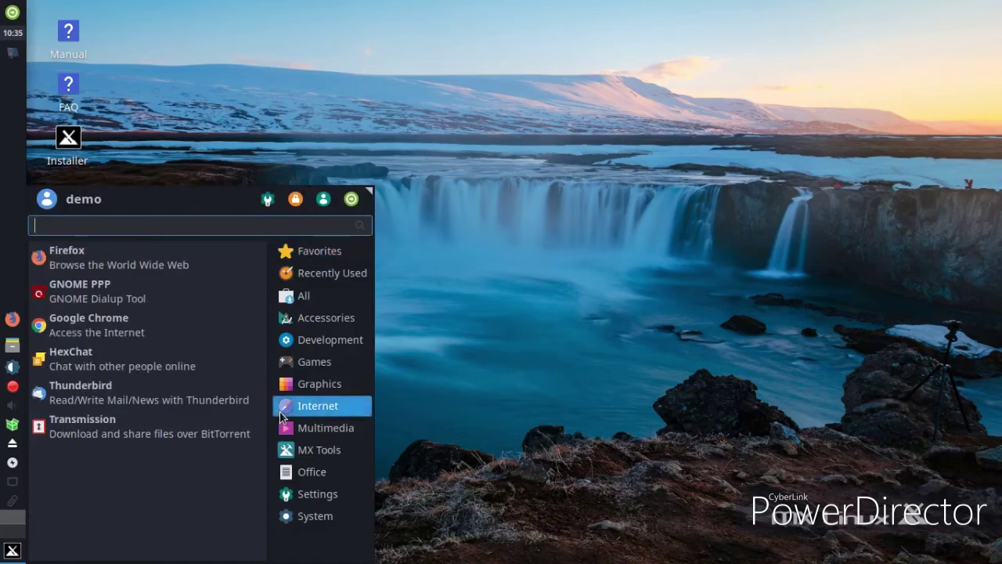
pyautogui.click(113, 330)
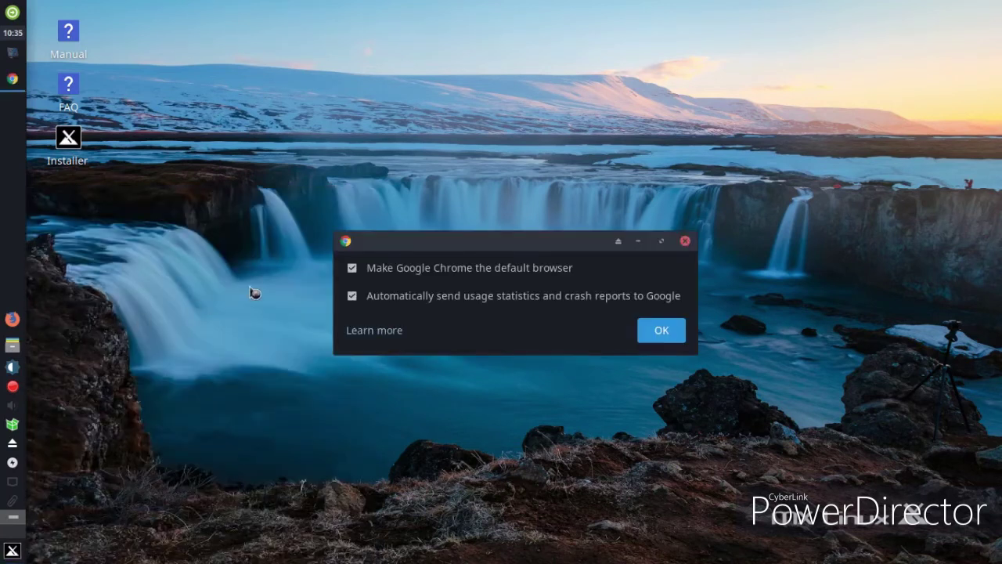
pyautogui.click(670, 328)
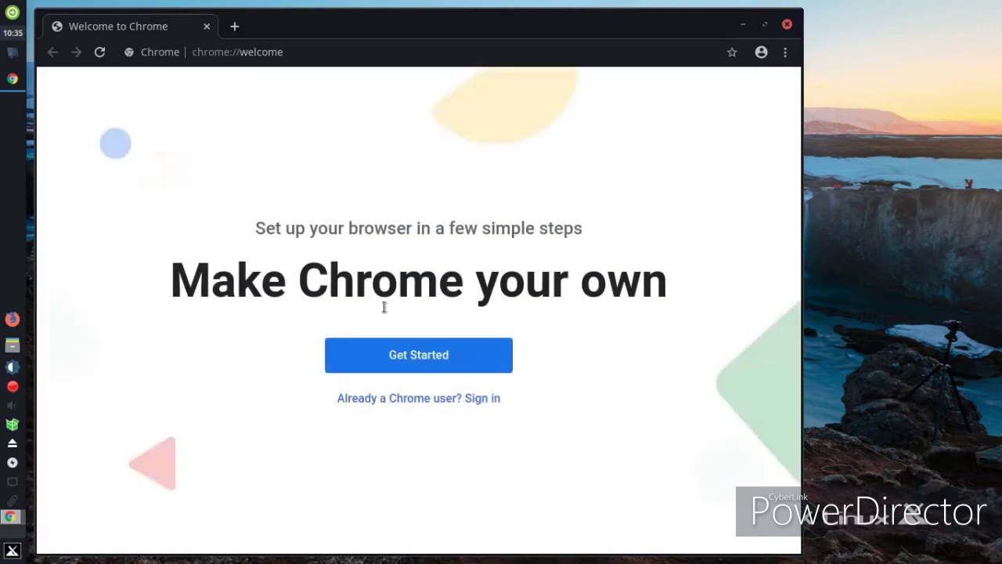
# Search Google for 'gnome look' in a new tab
pyautogui.click(234, 26)
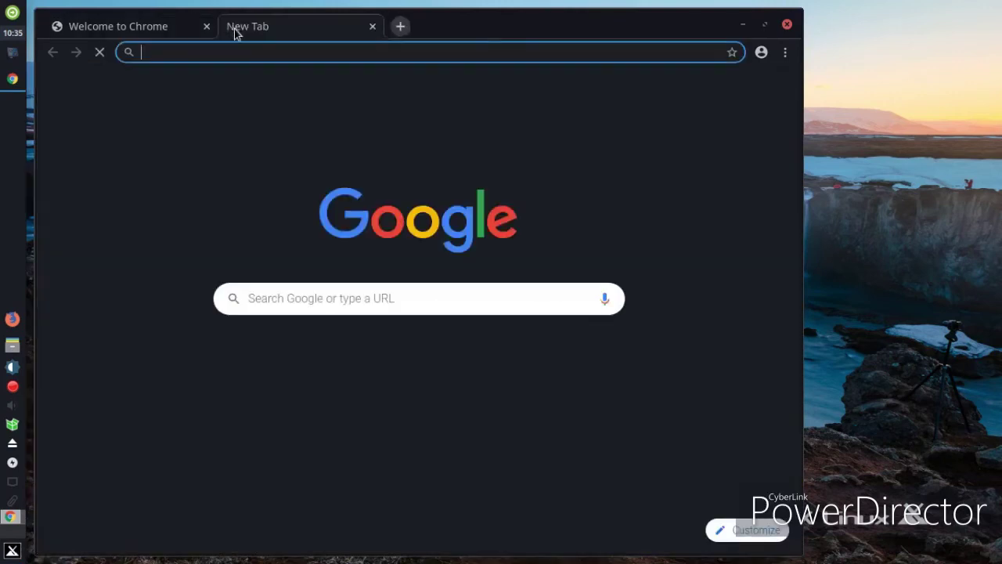
pyautogui.click(279, 307)
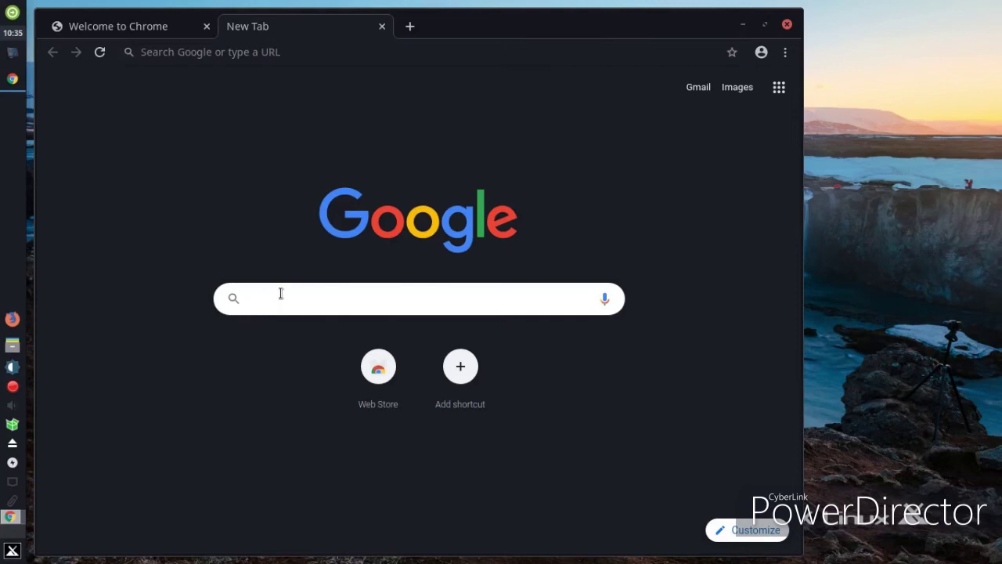
pyautogui.write('gnom,e')
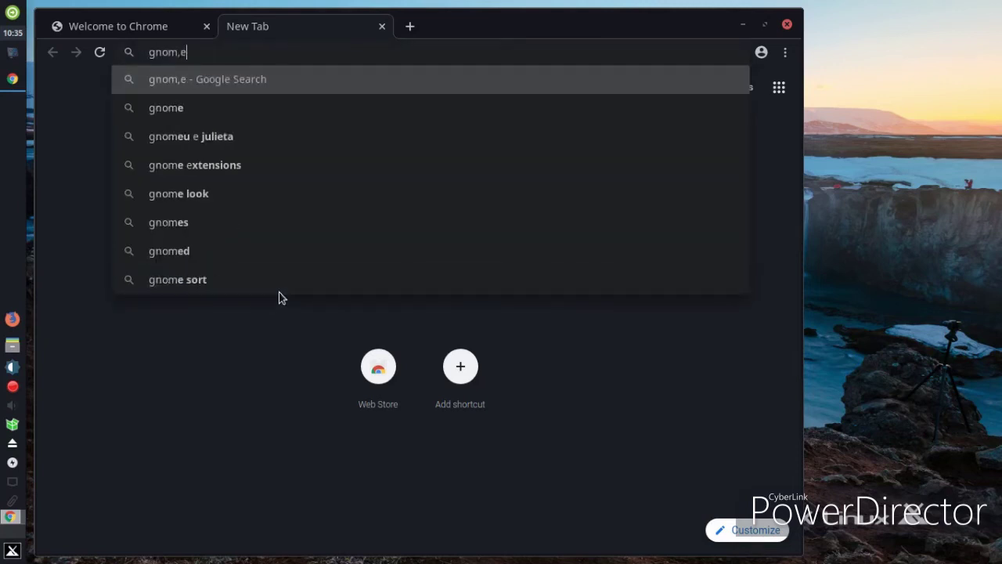
pyautogui.press('Down')
pyautogui.press('Down')
pyautogui.press('Down')
pyautogui.press('Down')
pyautogui.press('Return')
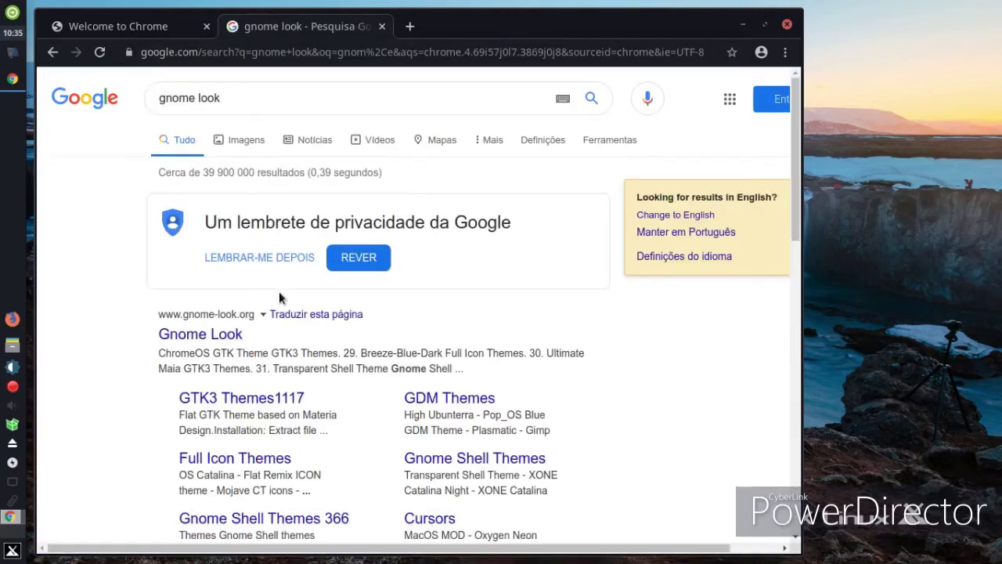
# Download the 1.52 MB Glory-red.tar.xz from the Glory icon theme's Files list on gnome-look.org
pyautogui.click(225, 334)
pyautogui.scroll(-3, 421, 313)
pyautogui.click(402, 260)
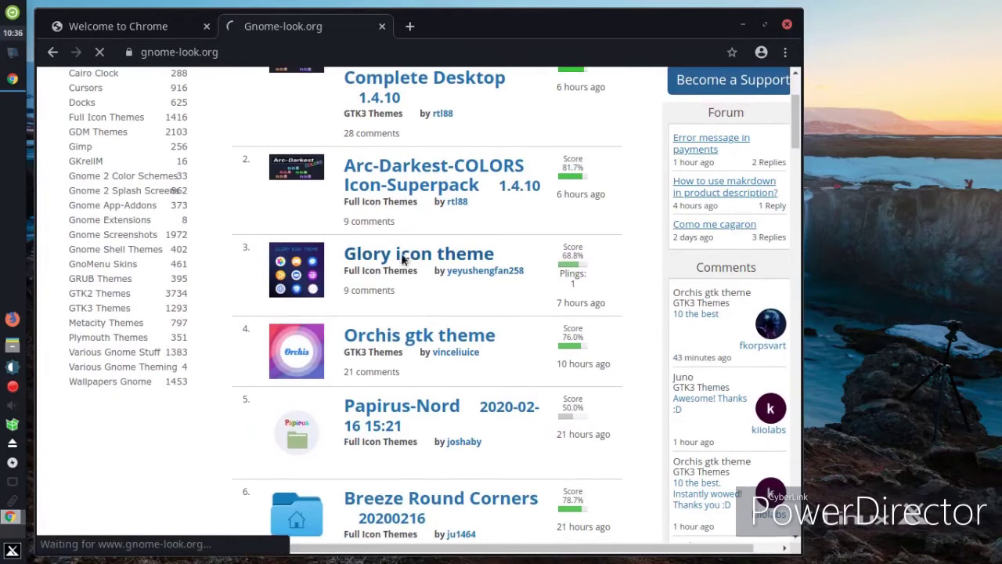
pyautogui.moveTo(462, 26); pyautogui.dragTo(592, 14)
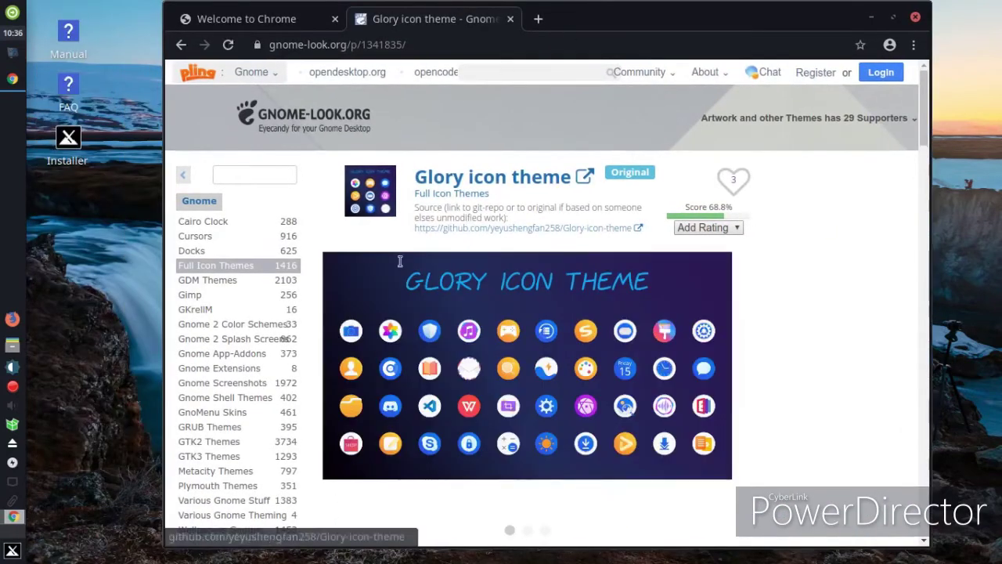
pyautogui.scroll(-4, 422, 397)
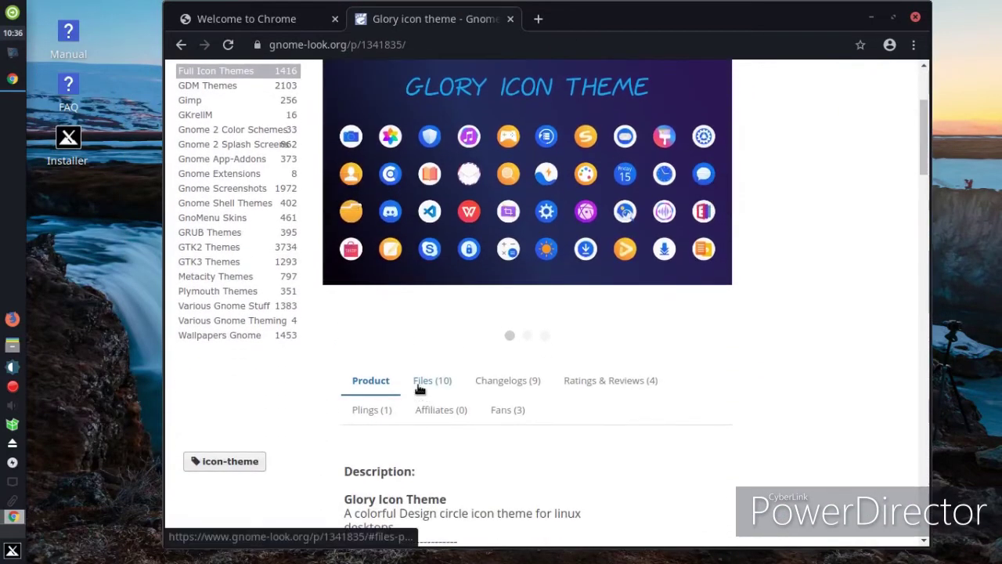
pyautogui.click(423, 396)
pyautogui.scroll(-2, 647, 419)
pyautogui.click(681, 433)
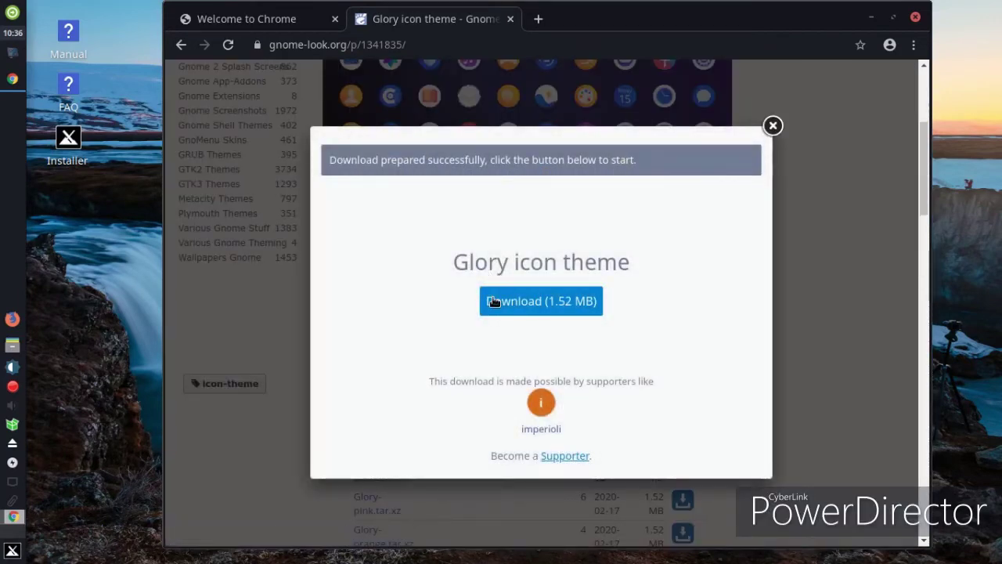
pyautogui.click(494, 304)
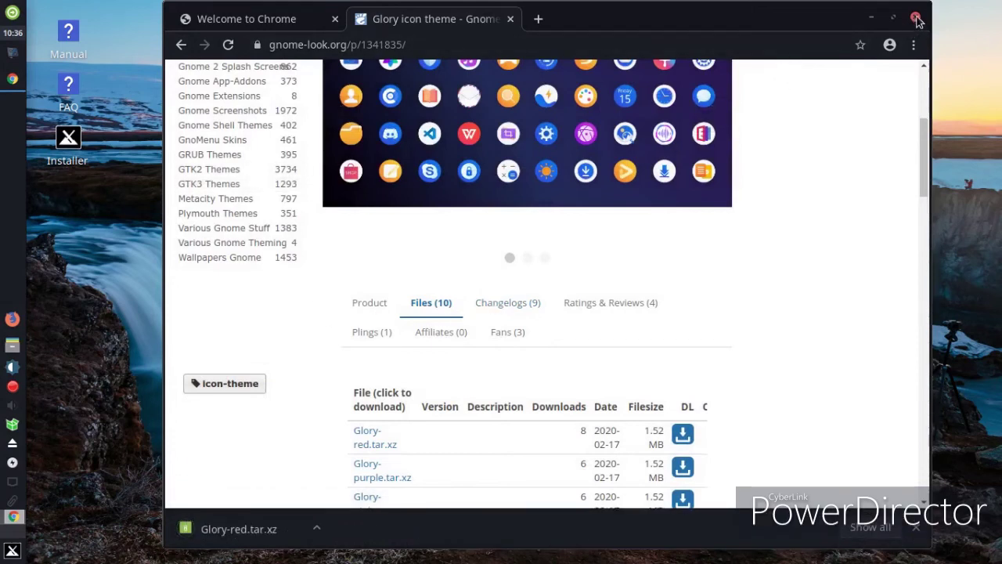
# Create the default keyring with a chosen password, then minimize Chrome to reveal the desktop
pyautogui.scroll(3, 796, 295)
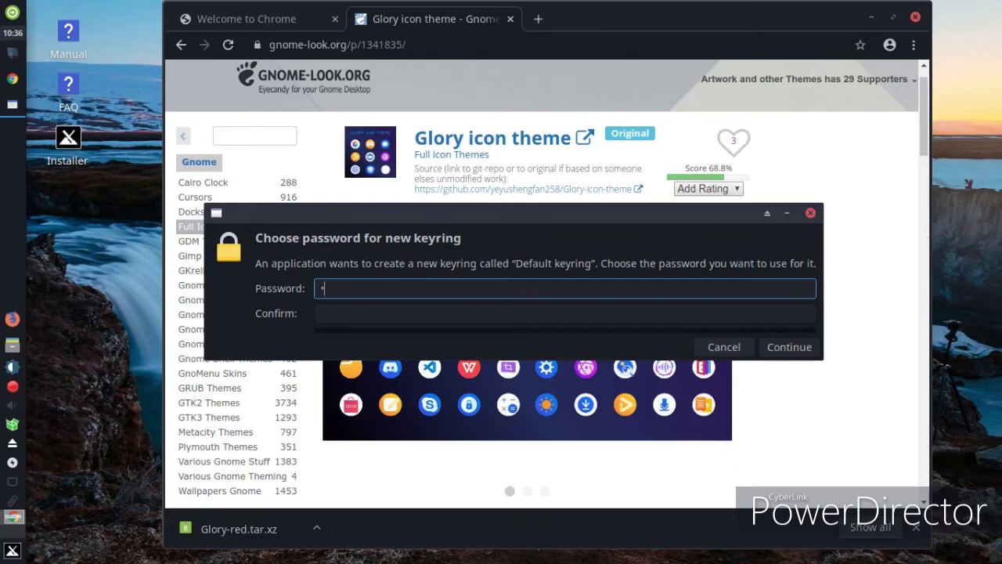
pyautogui.write('*******************')
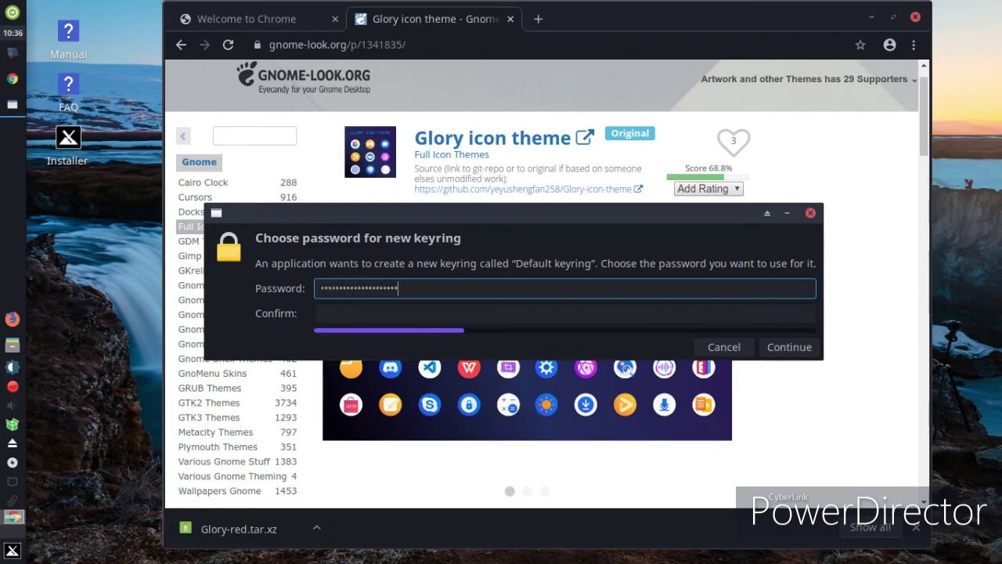
pyautogui.click(423, 313)
pyautogui.write('****************')
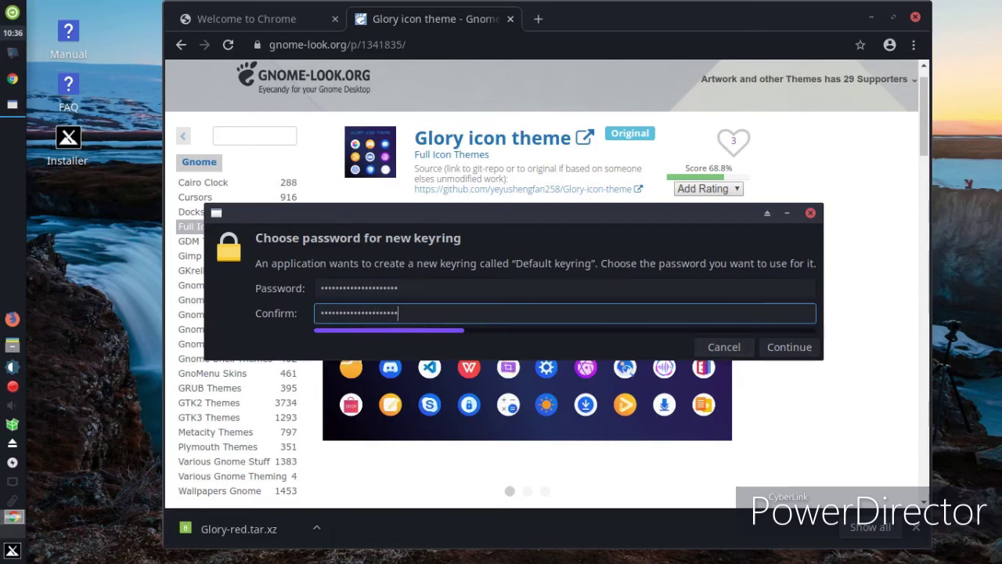
pyautogui.click(786, 347)
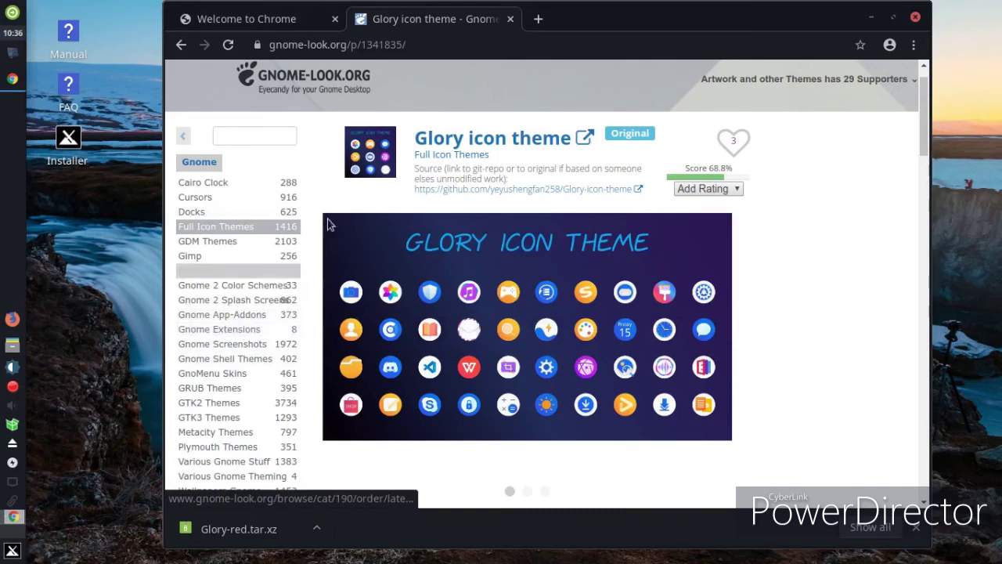
pyautogui.click(872, 18)
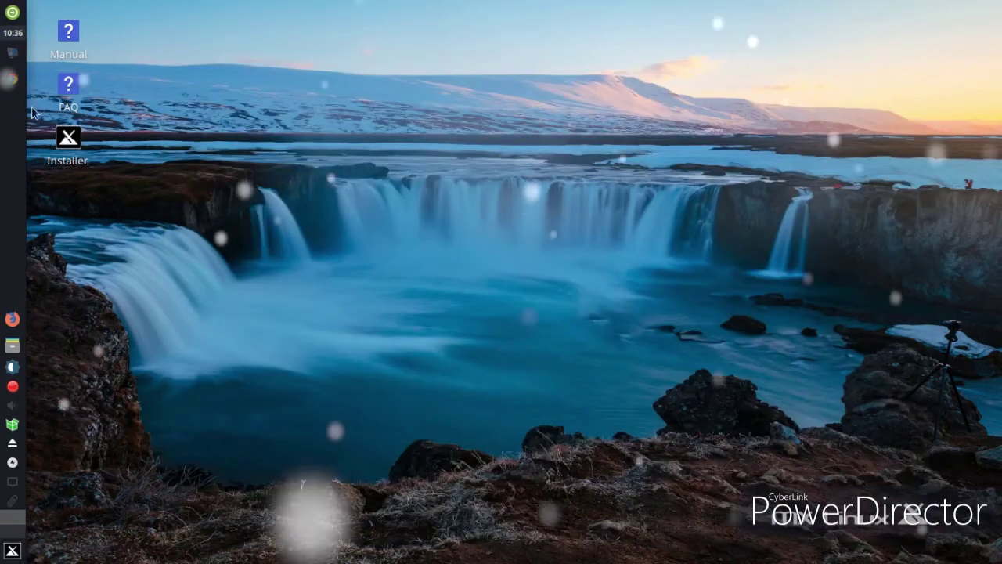
# Show Appearance's Icons list via the Settings manager, with the home folder open in the file manager beside it
pyautogui.click(12, 550)
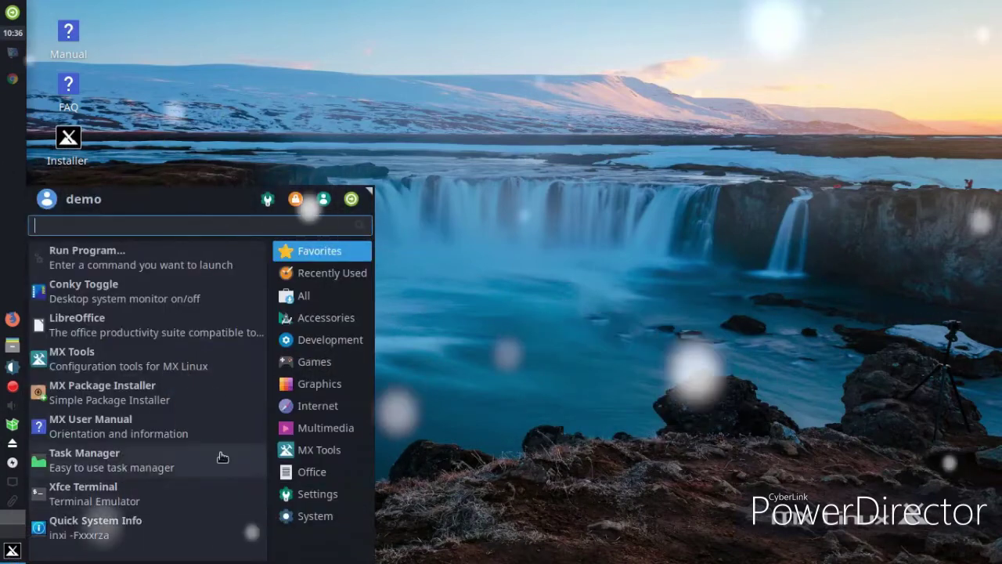
pyautogui.click(268, 201)
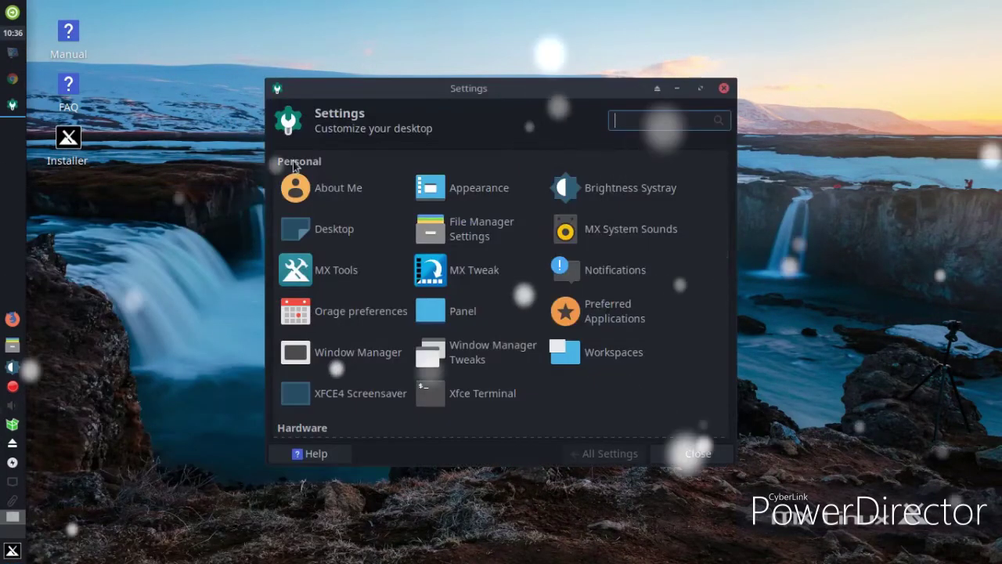
pyautogui.moveTo(386, 96); pyautogui.dragTo(522, 96)
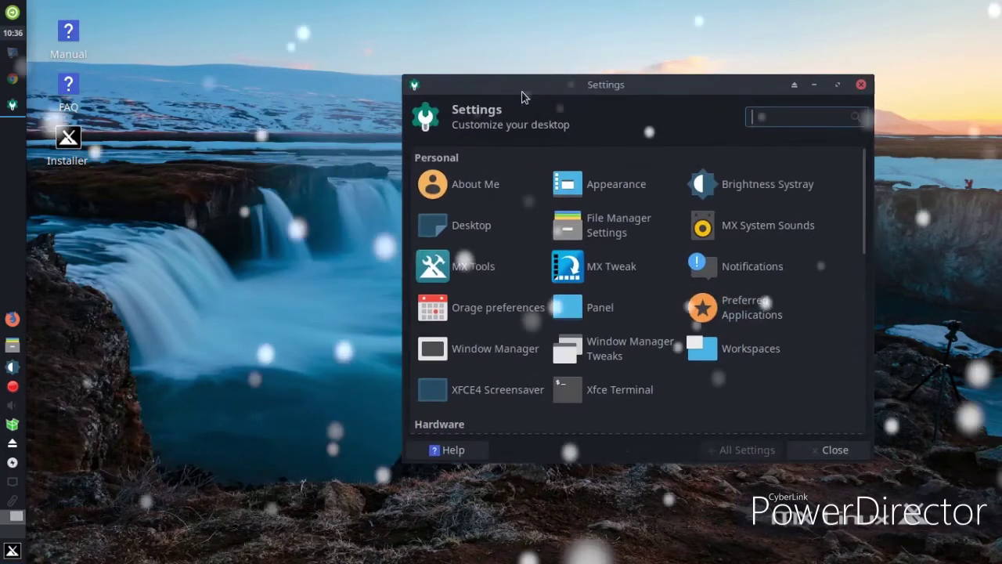
pyautogui.click(636, 185)
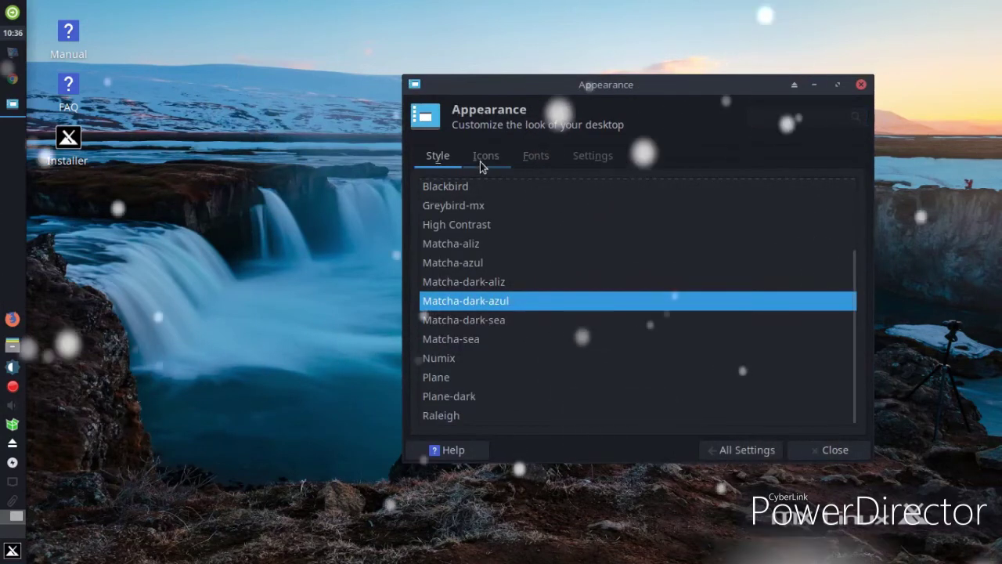
pyautogui.click(481, 160)
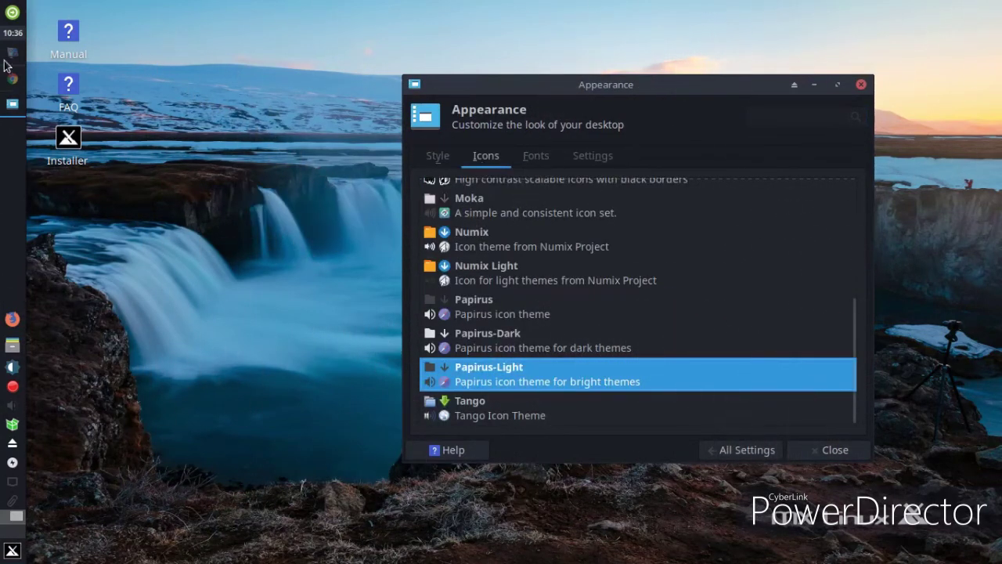
pyautogui.click(13, 351)
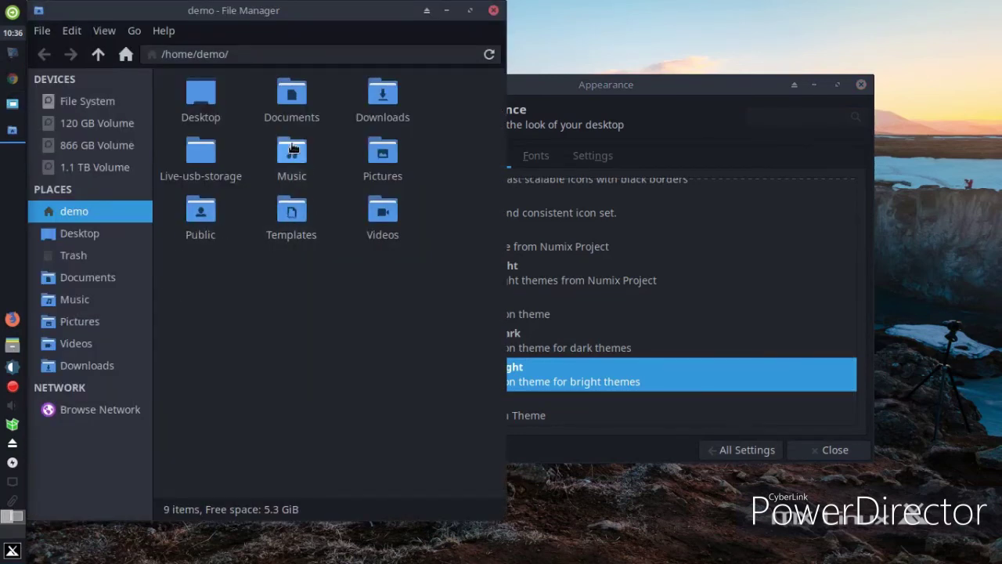
# Drag Glory-red.tar.xz from Downloads onto the Appearance icon theme list to install it
pyautogui.doubleClick(382, 94)
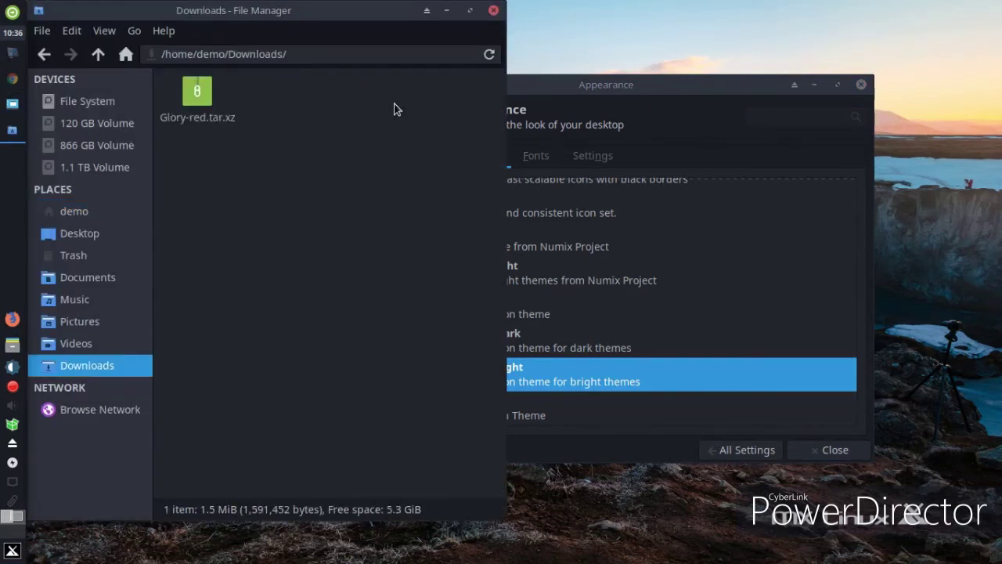
pyautogui.click(196, 102)
pyautogui.moveTo(196, 103); pyautogui.dragTo(692, 236)
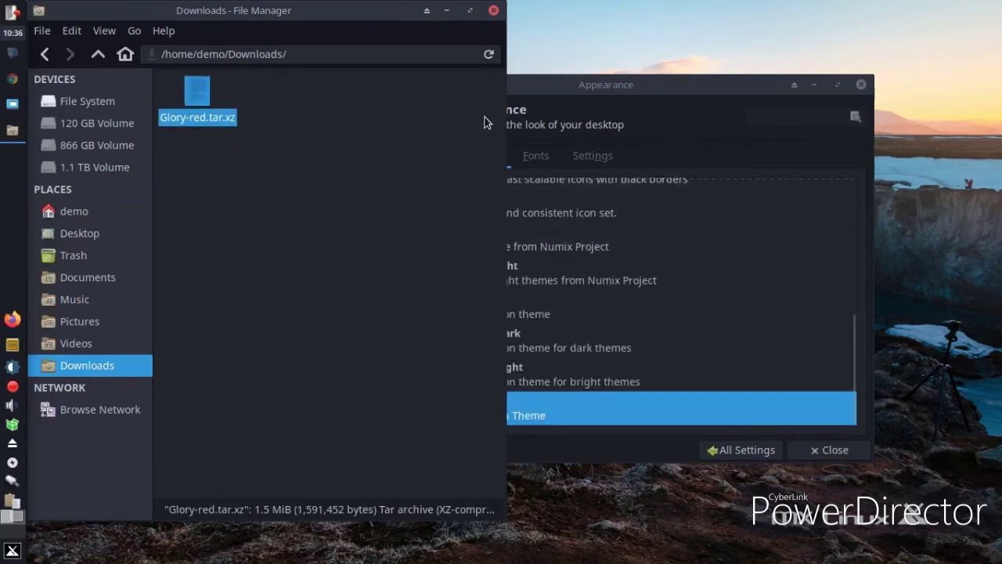
pyautogui.click(534, 88)
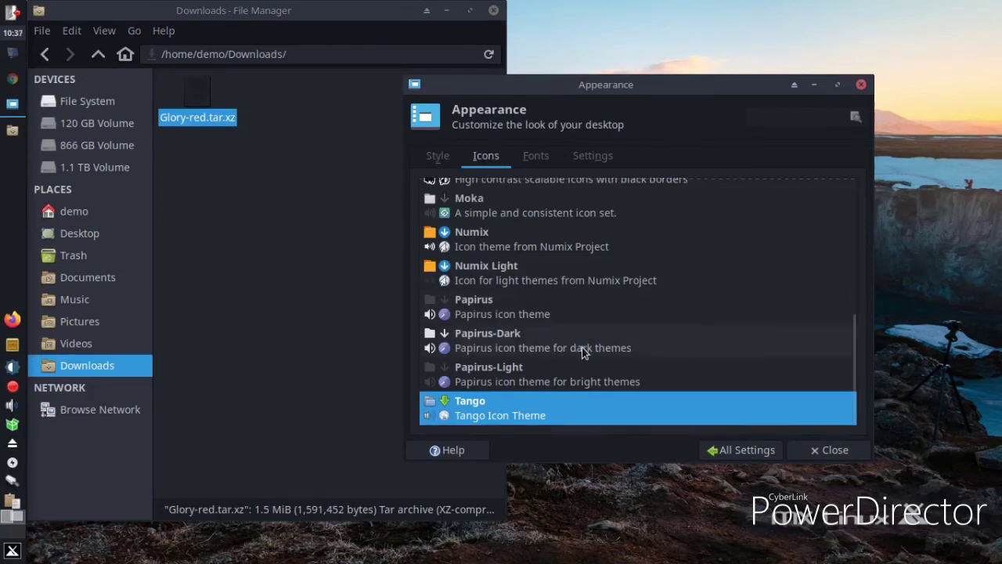
# Select Glory-red in the Appearance icon theme list to apply it
pyautogui.scroll(3, 582, 352)
pyautogui.scroll(2, 584, 354)
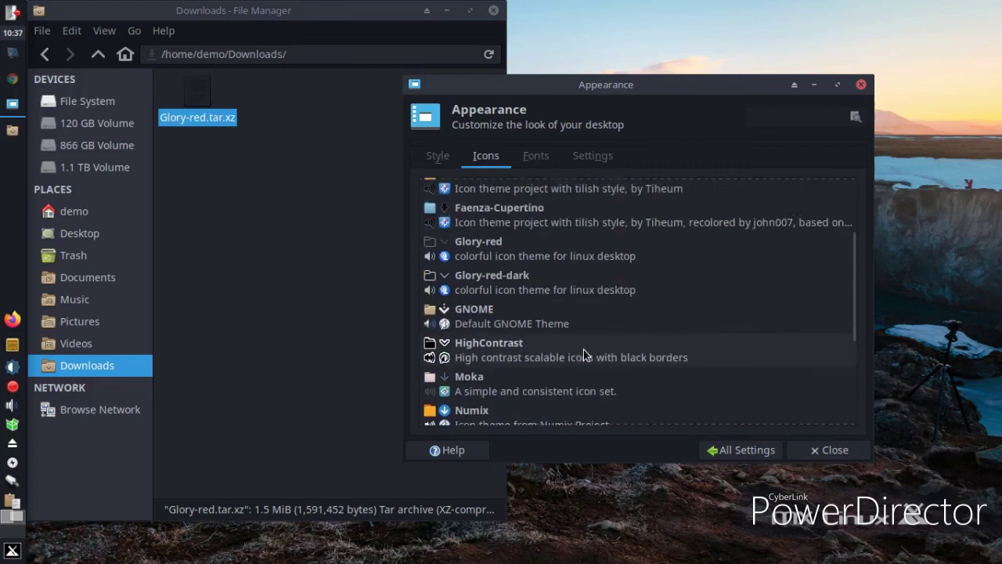
pyautogui.scroll(4, 588, 357)
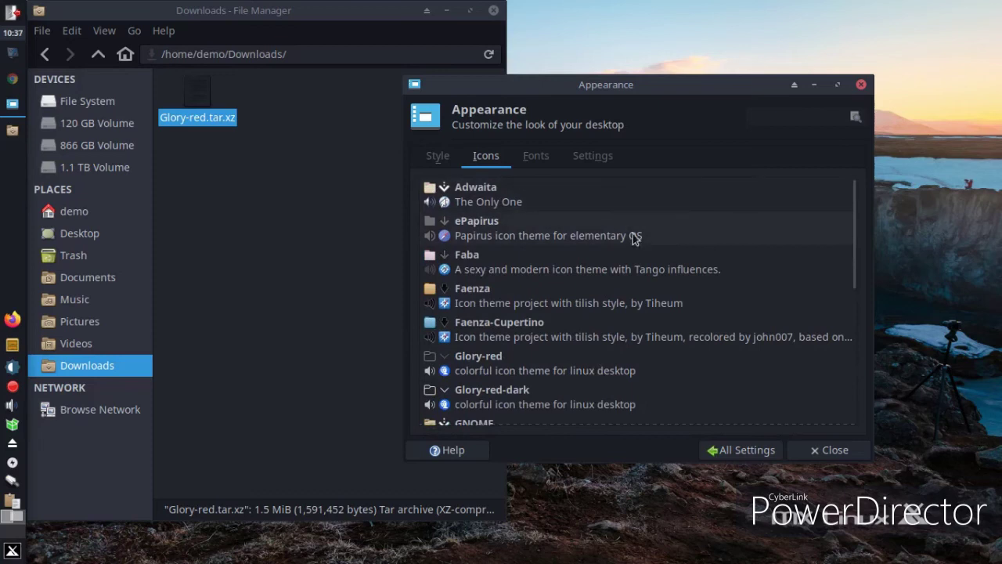
pyautogui.scroll(-1, 638, 242)
pyautogui.click(519, 336)
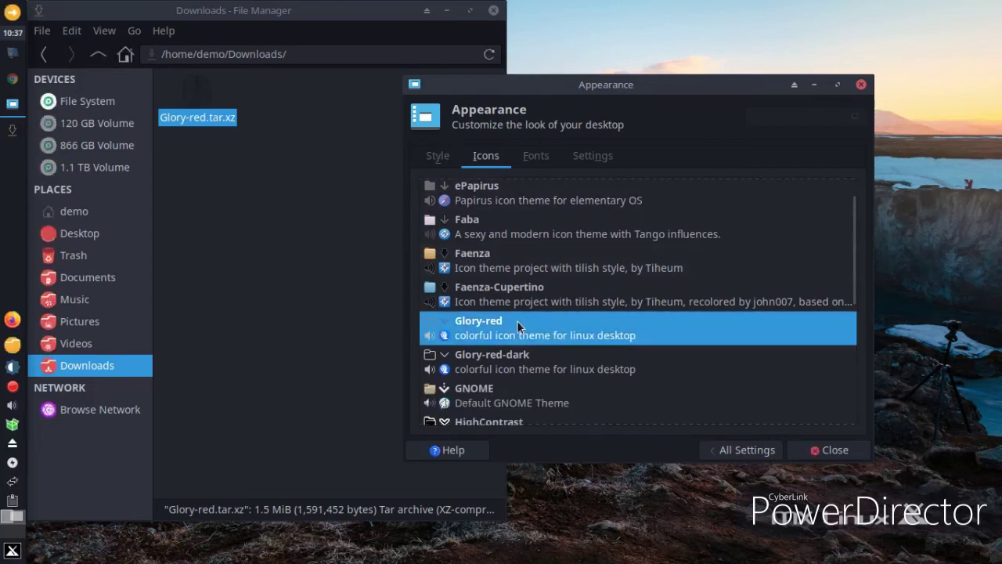
# Close the Downloads window, briefly launch Firefox, and check the home folder's new red icons
pyautogui.click(17, 553)
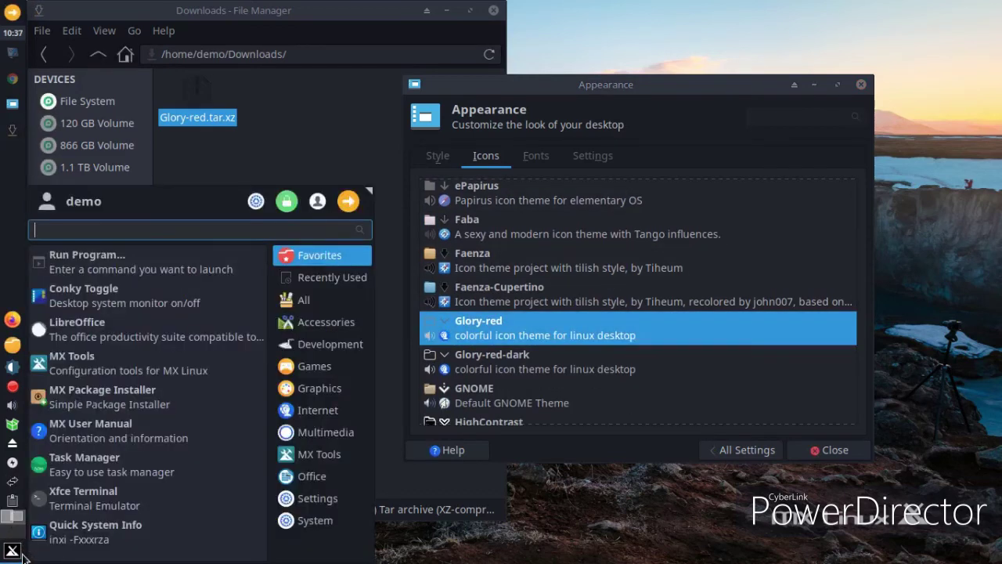
pyautogui.click(408, 11)
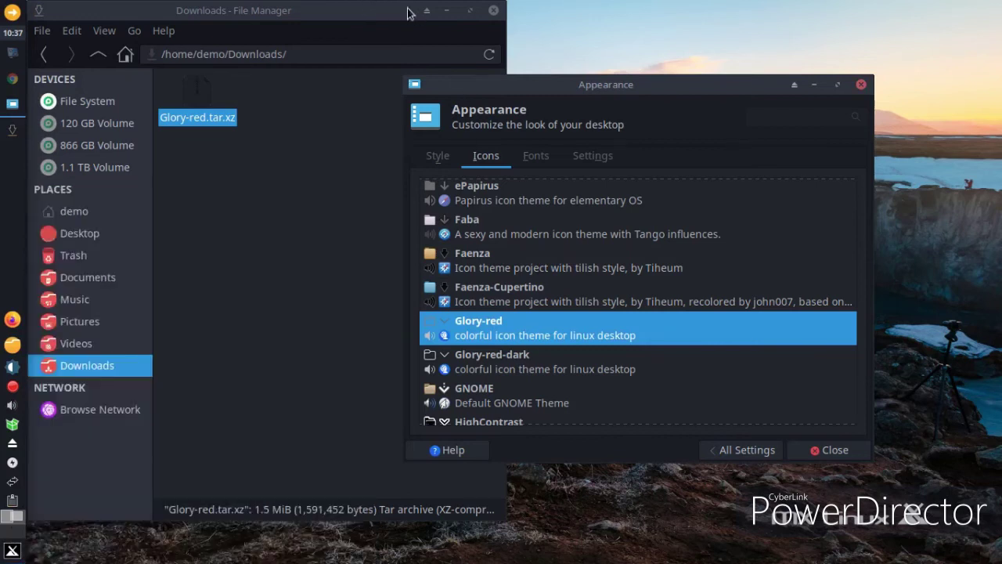
pyautogui.click(494, 15)
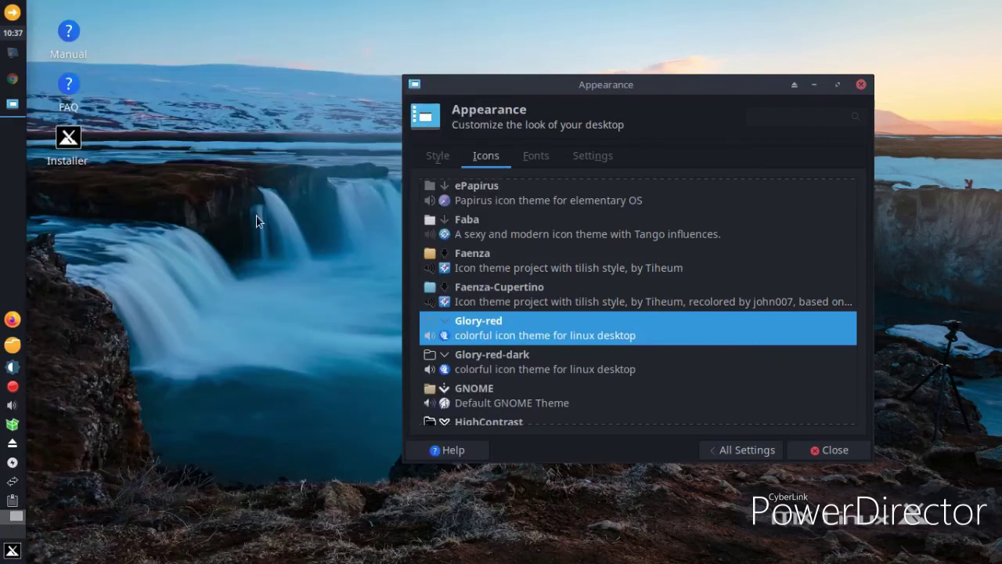
pyautogui.click(11, 320)
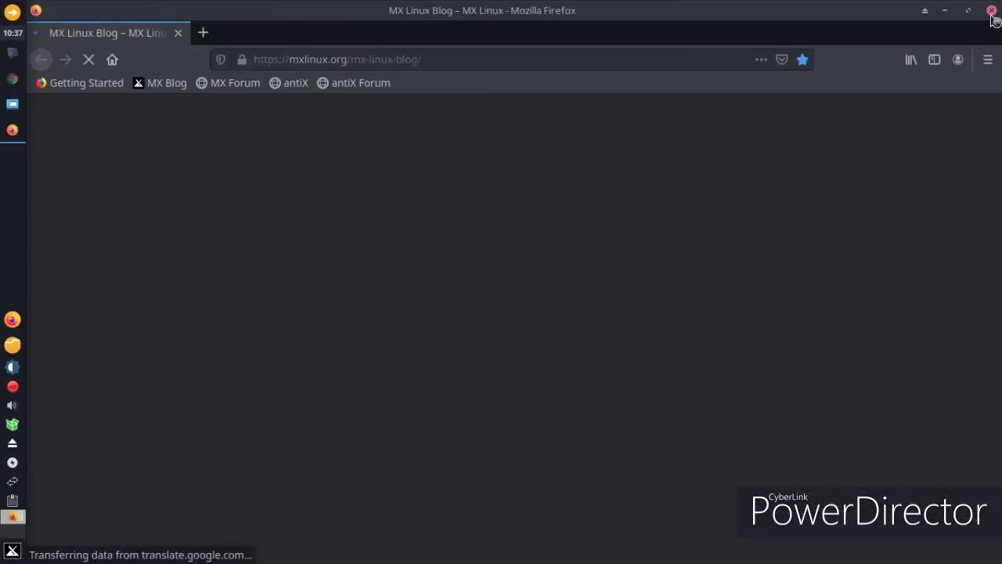
pyautogui.click(992, 11)
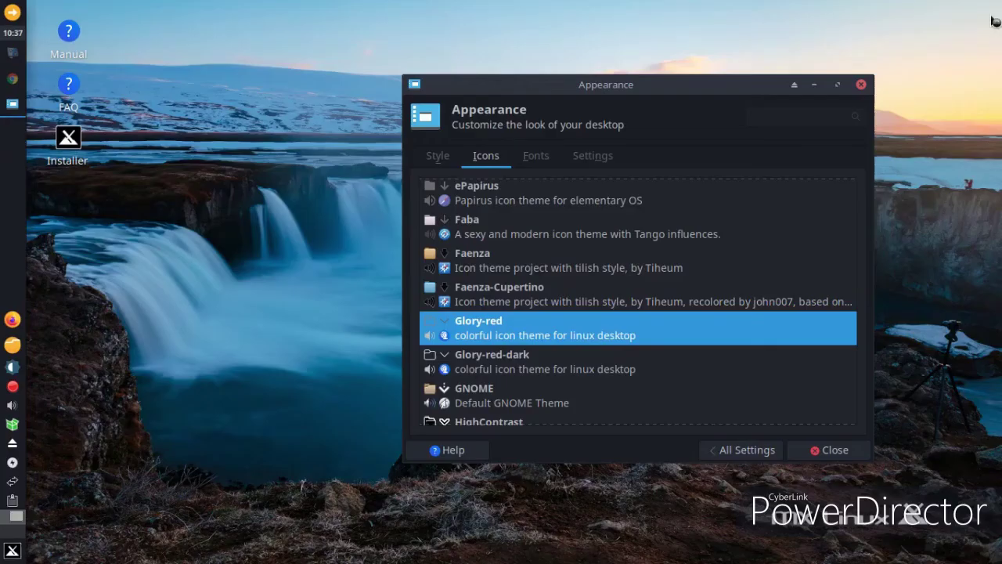
pyautogui.click(12, 347)
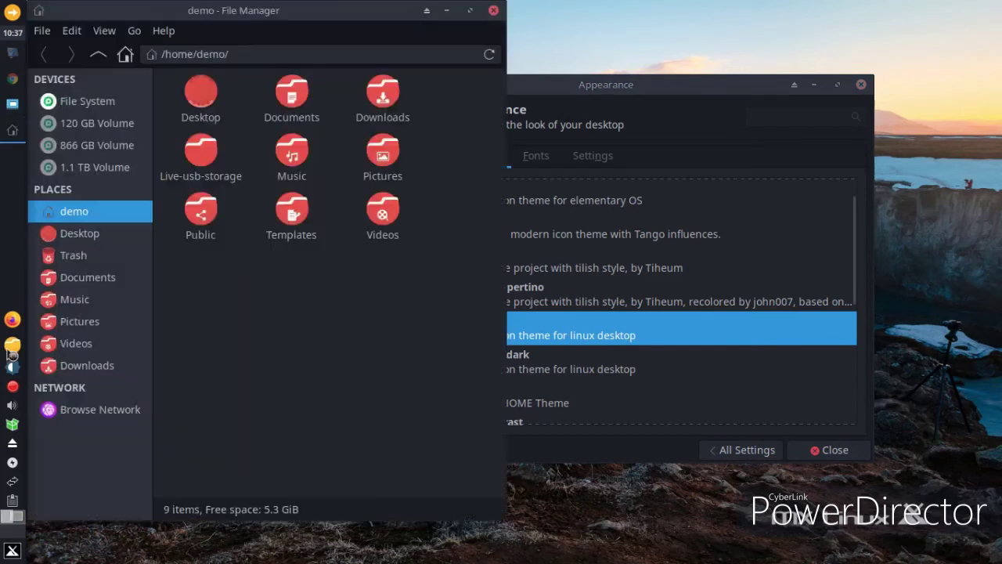
pyautogui.click(494, 11)
pyautogui.click(12, 550)
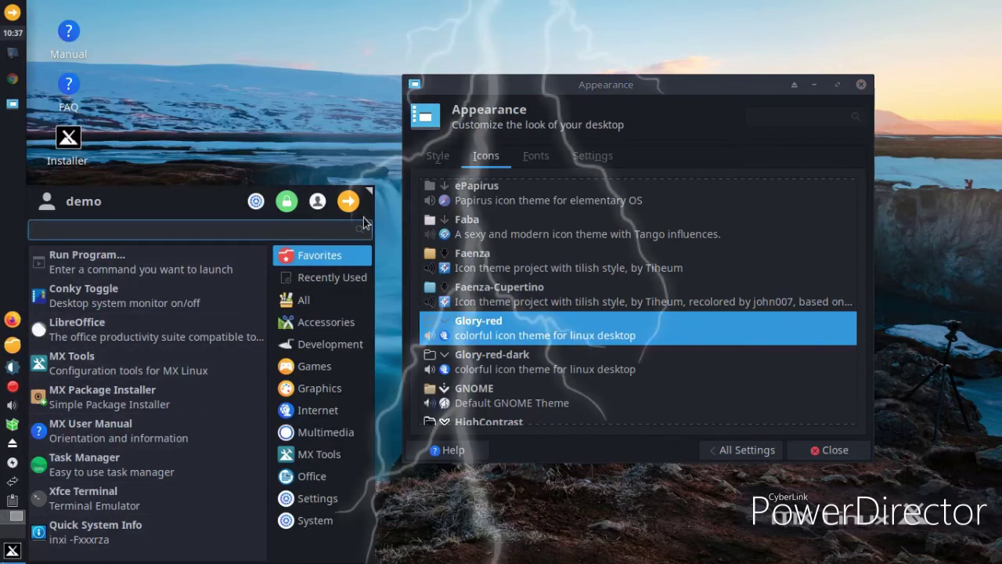
# Enlarge the Whisker menu and launch Google Chrome from its Internet category
pyautogui.moveTo(368, 194); pyautogui.dragTo(515, 47)
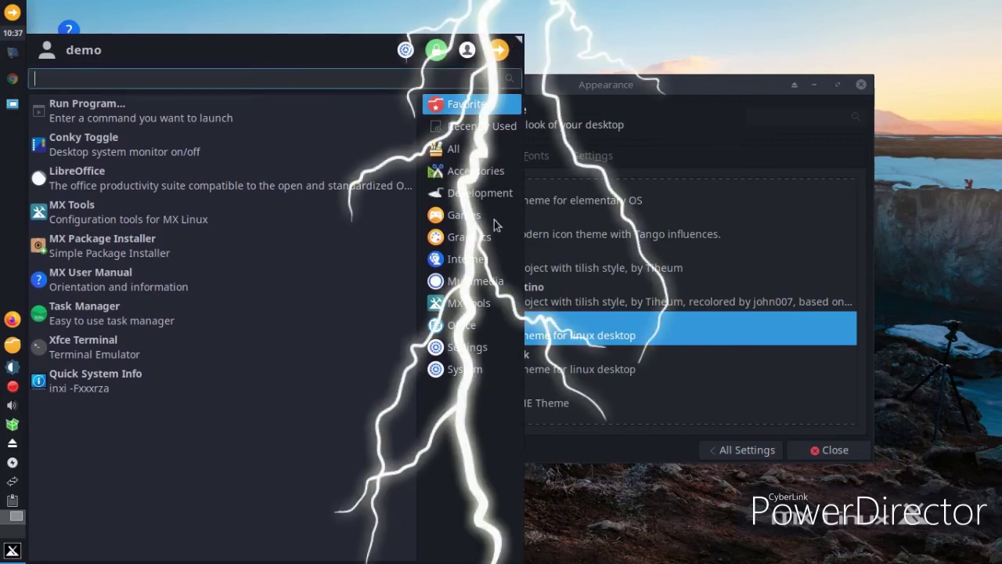
pyautogui.click(468, 347)
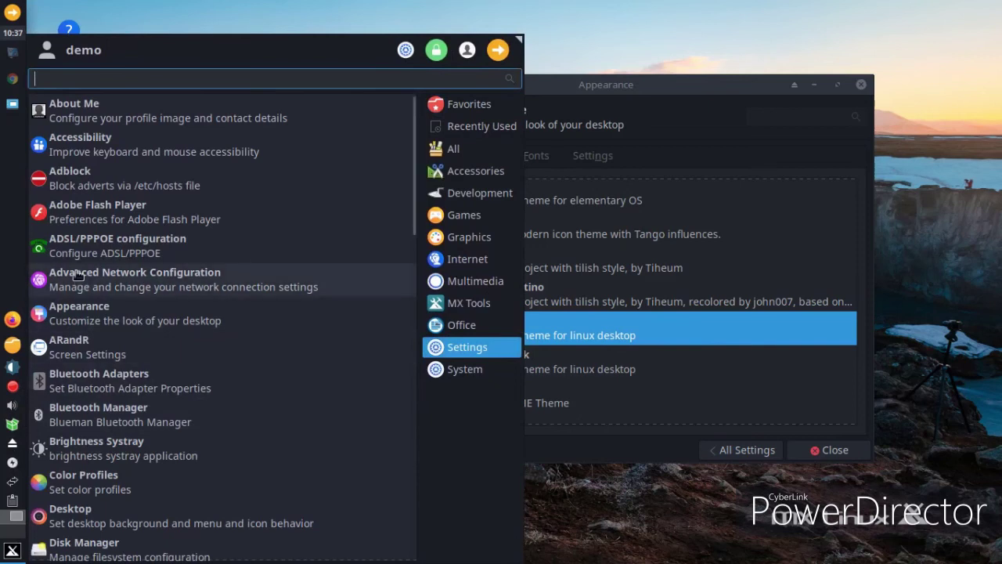
pyautogui.click(429, 261)
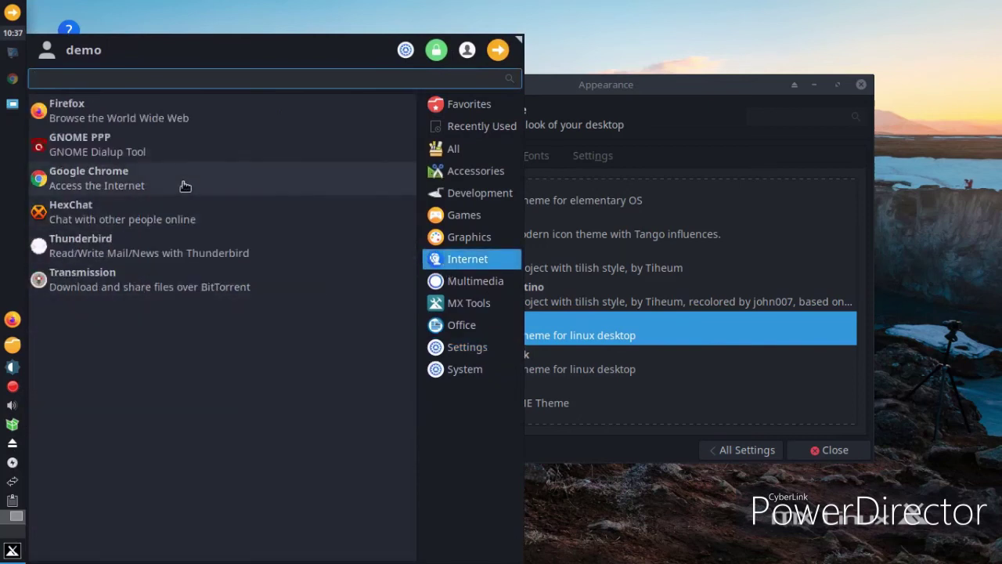
pyautogui.click(186, 188)
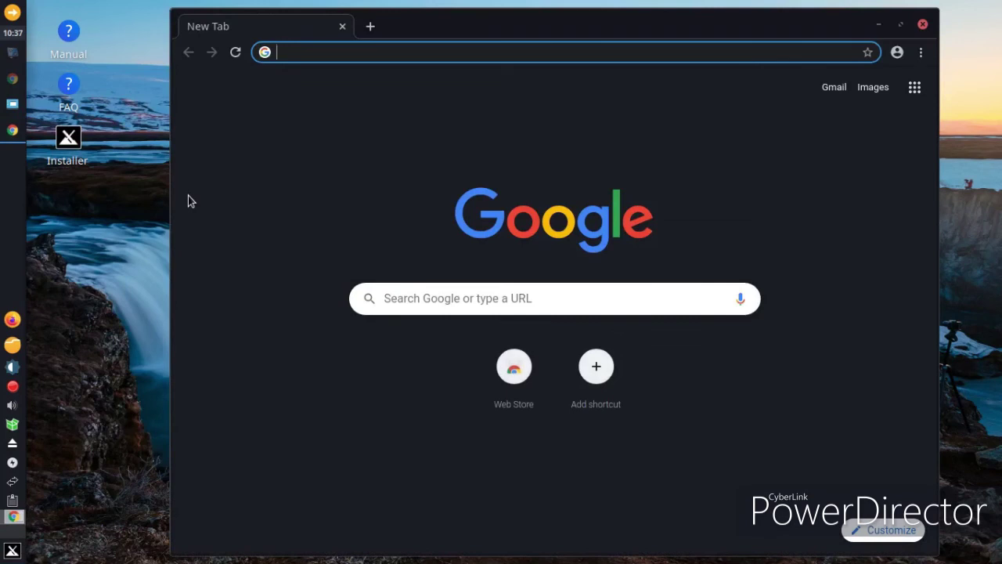
# Search 'gnome' and open the gnome-look.org website
pyautogui.write('gnome look')
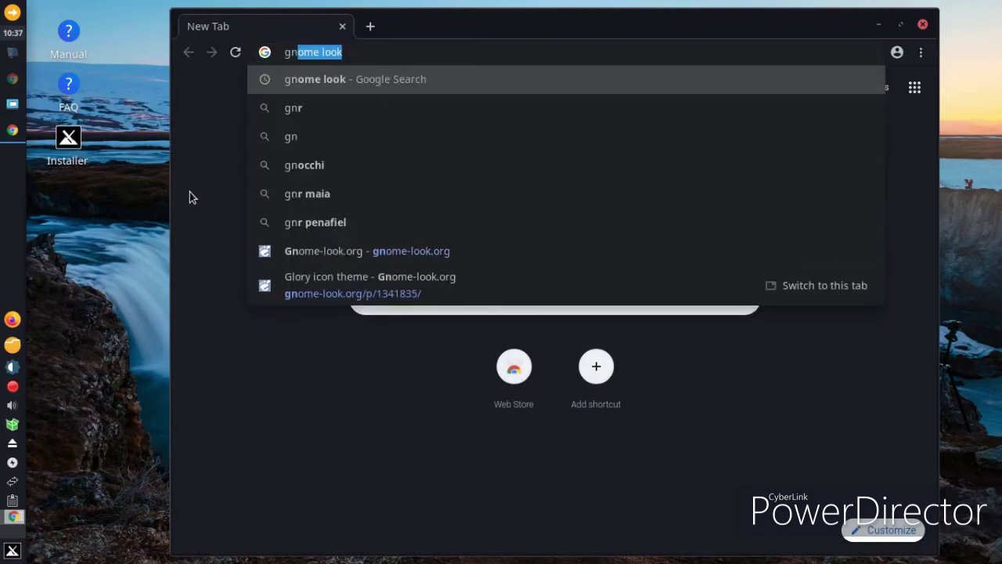
pyautogui.press('Return')
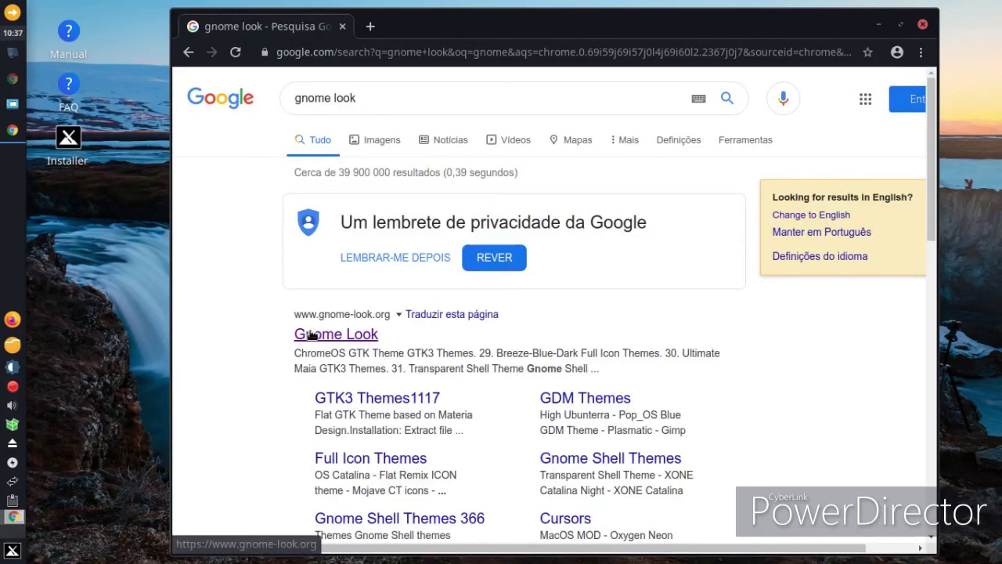
pyautogui.click(311, 335)
pyautogui.scroll(-1, 597, 304)
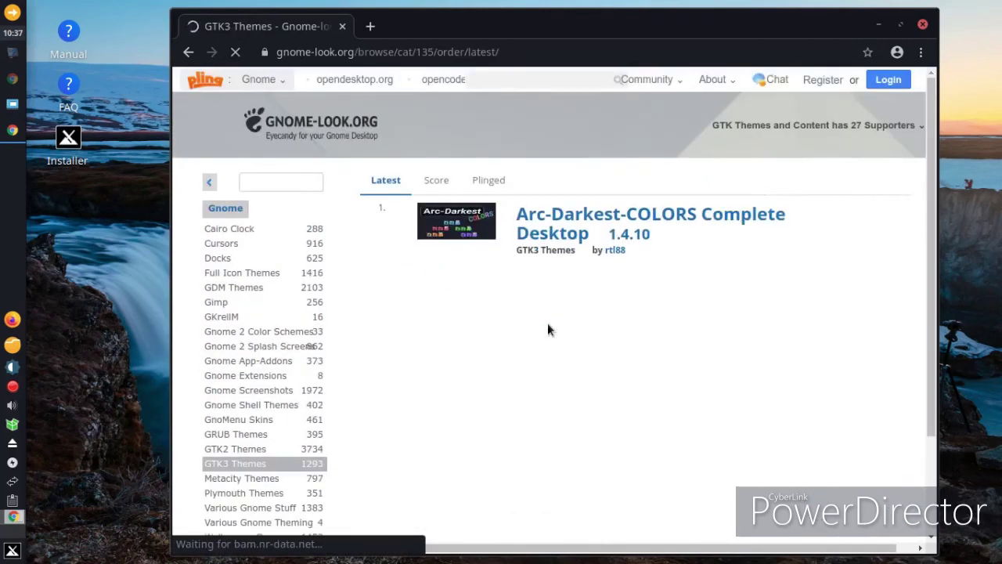
pyautogui.scroll(-5, 548, 322)
pyautogui.scroll(-5, 549, 329)
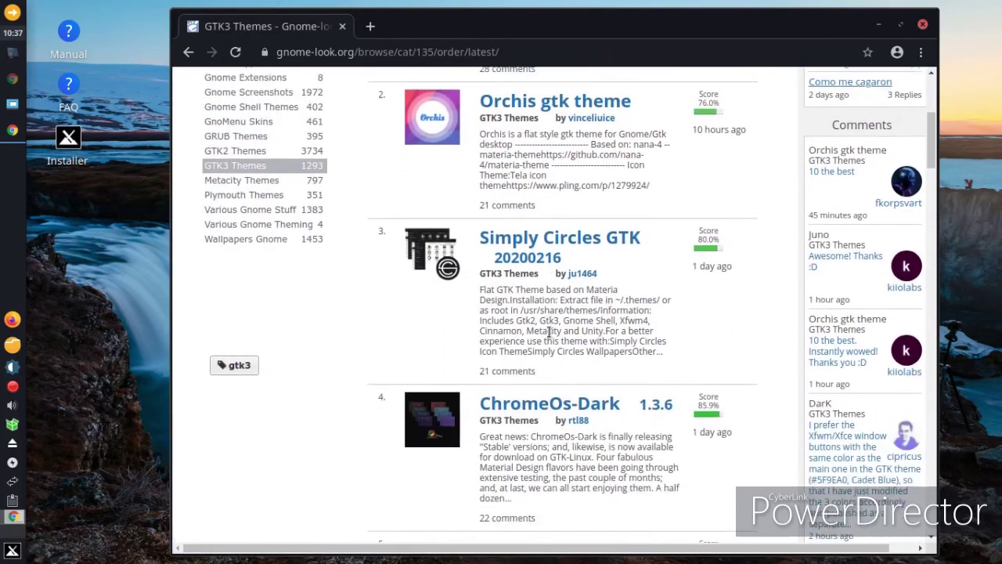
pyautogui.scroll(-5, 547, 337)
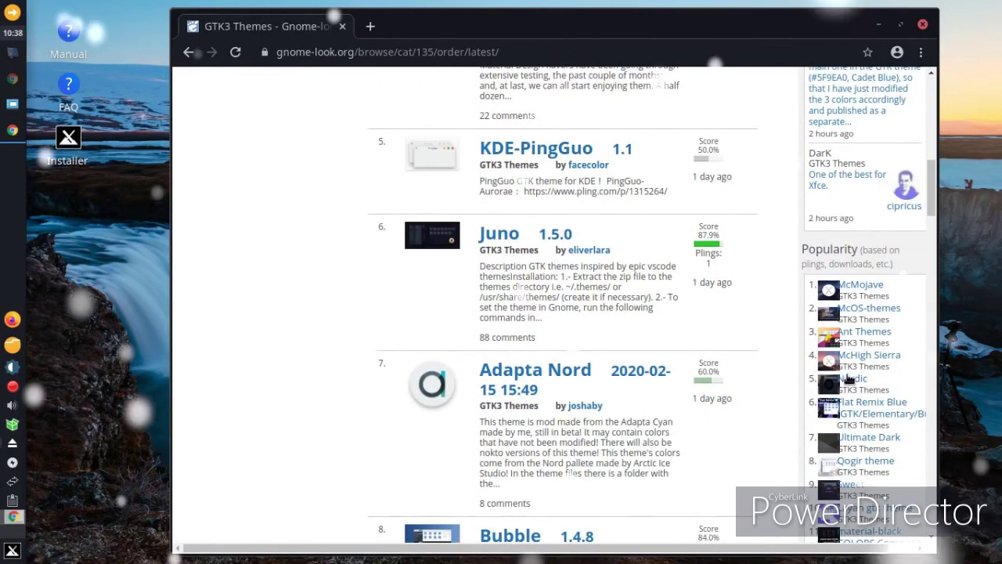
# Download Sierra-light.tar.xz from the McHigh Sierra theme's Files list, then close Chrome
pyautogui.click(869, 355)
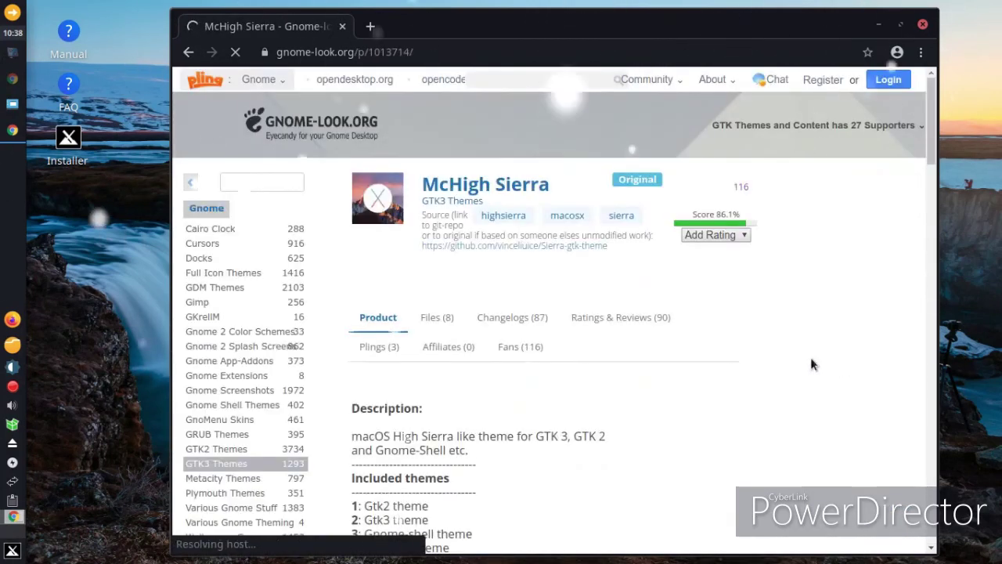
pyautogui.scroll(-5, 520, 337)
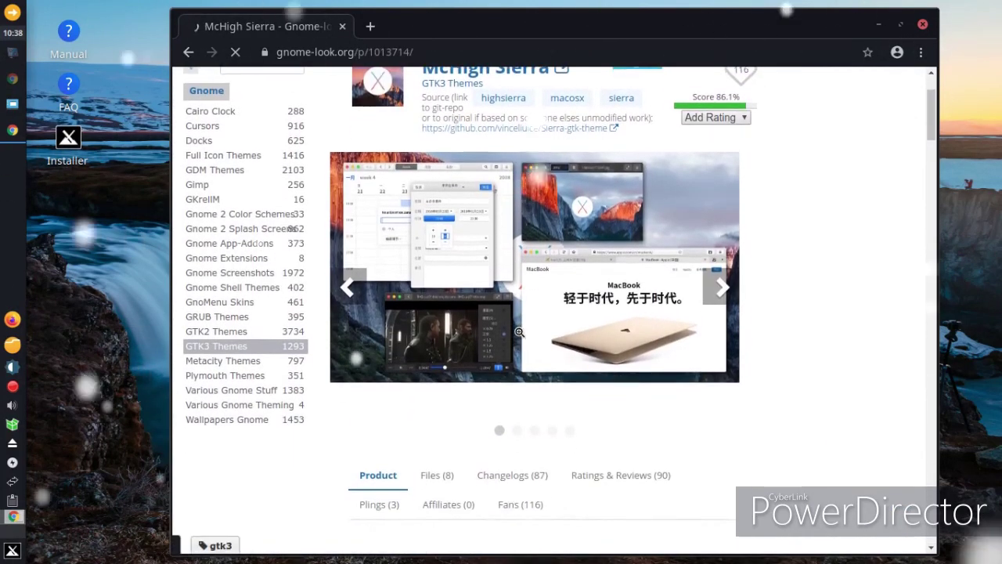
pyautogui.click(437, 398)
pyautogui.scroll(-2, 392, 458)
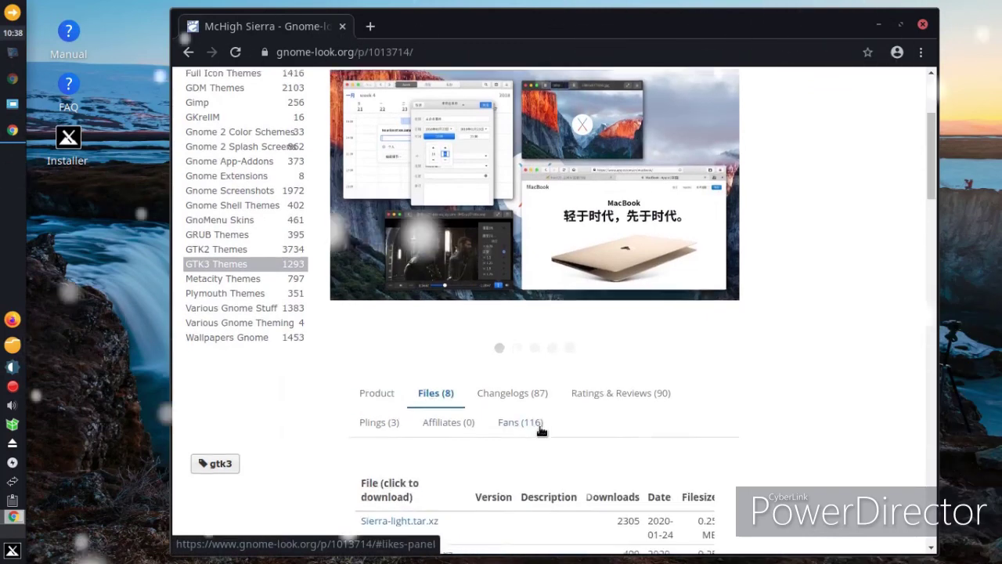
pyautogui.click(390, 451)
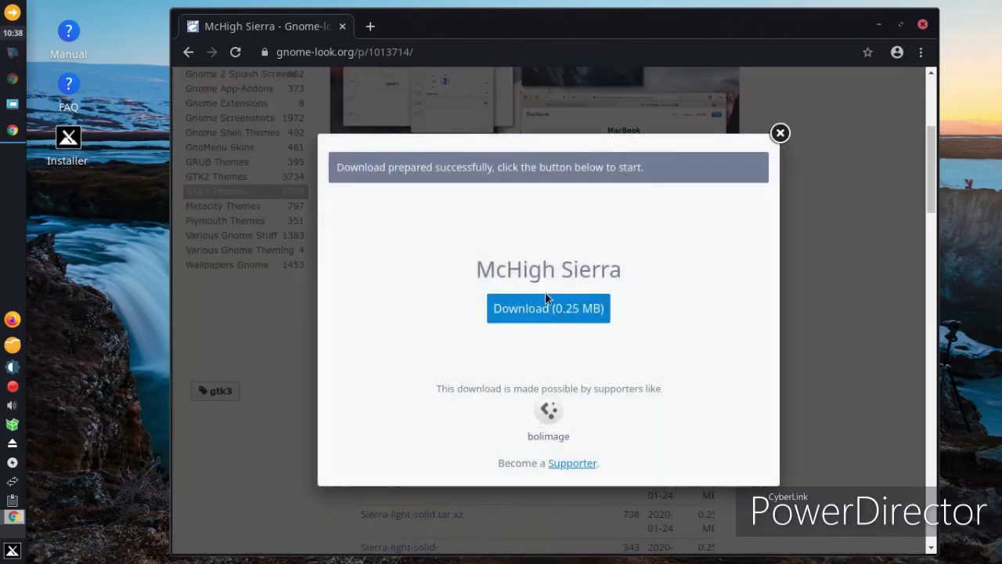
pyautogui.click(547, 308)
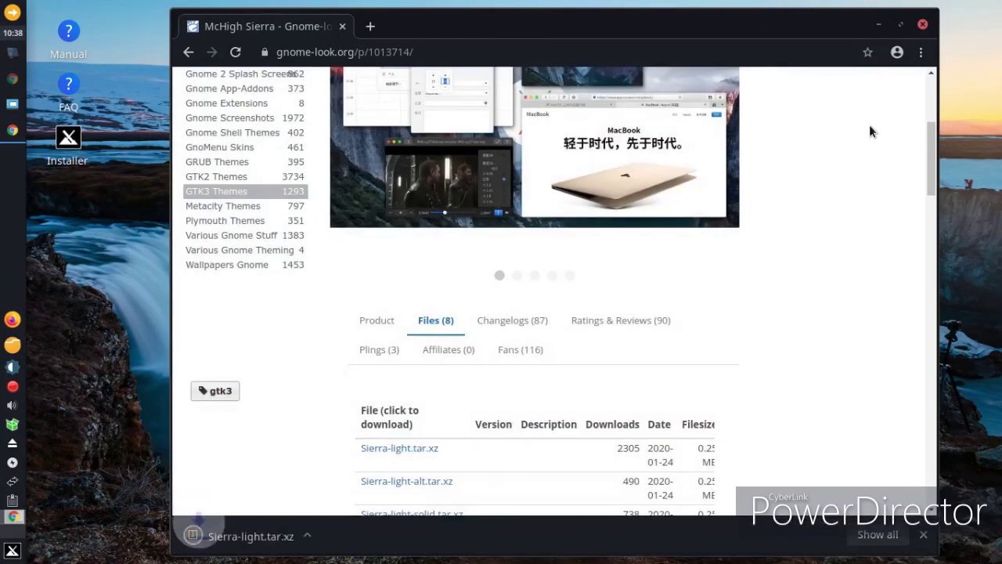
pyautogui.click(924, 26)
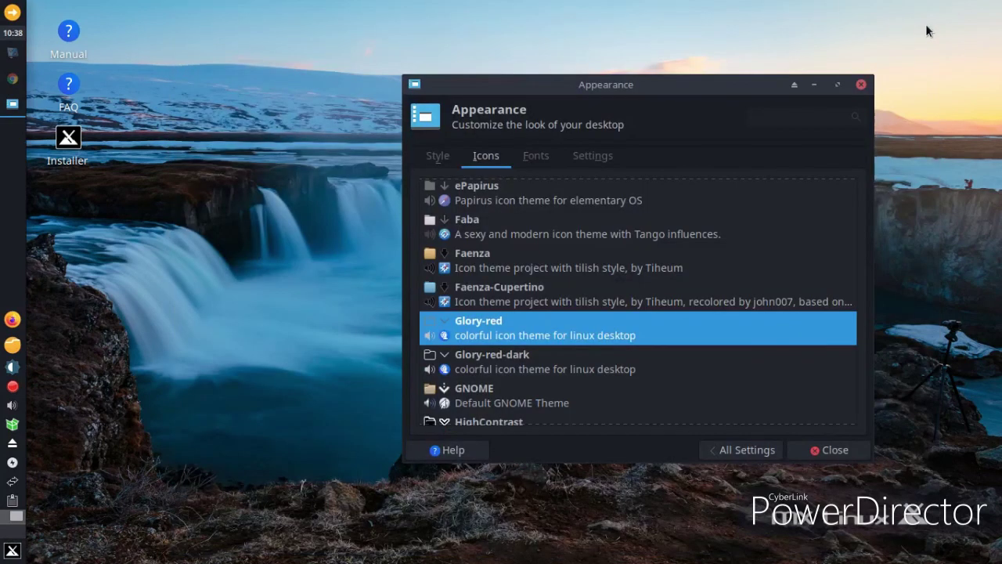
# Close and reopen Appearance settings on the Style list, then launch Firefox
pyautogui.click(862, 84)
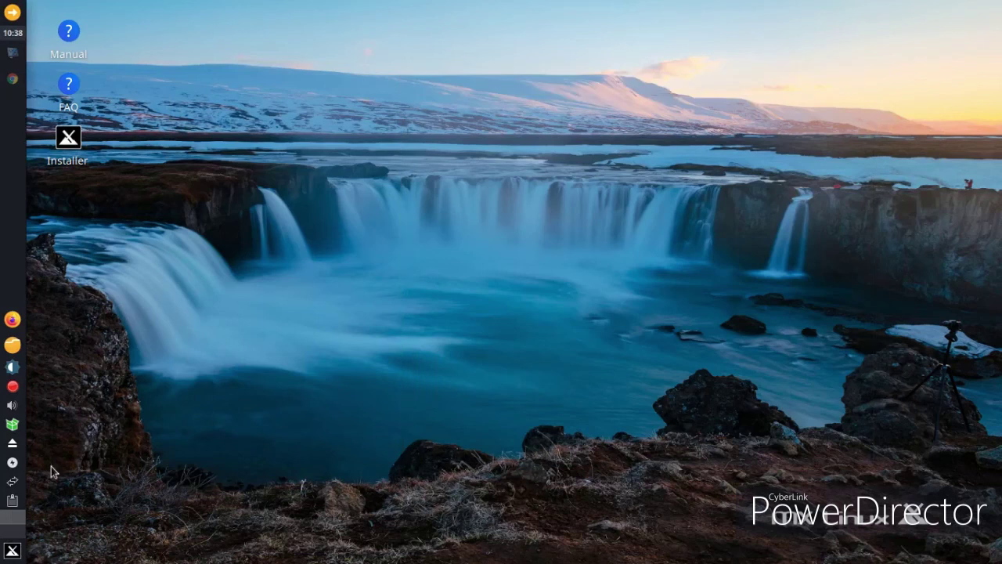
pyautogui.click(12, 550)
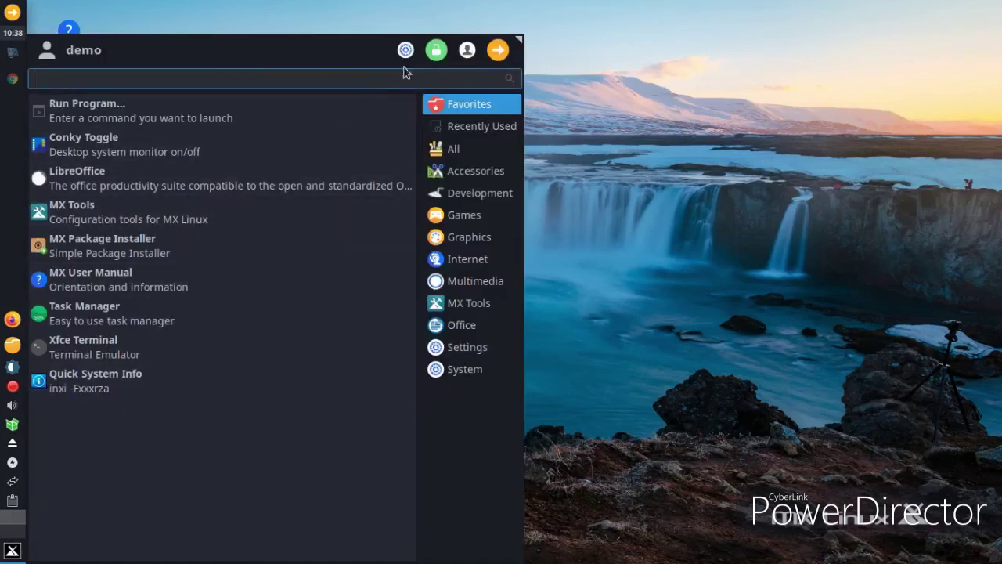
pyautogui.click(405, 49)
pyautogui.moveTo(454, 87); pyautogui.dragTo(575, 79)
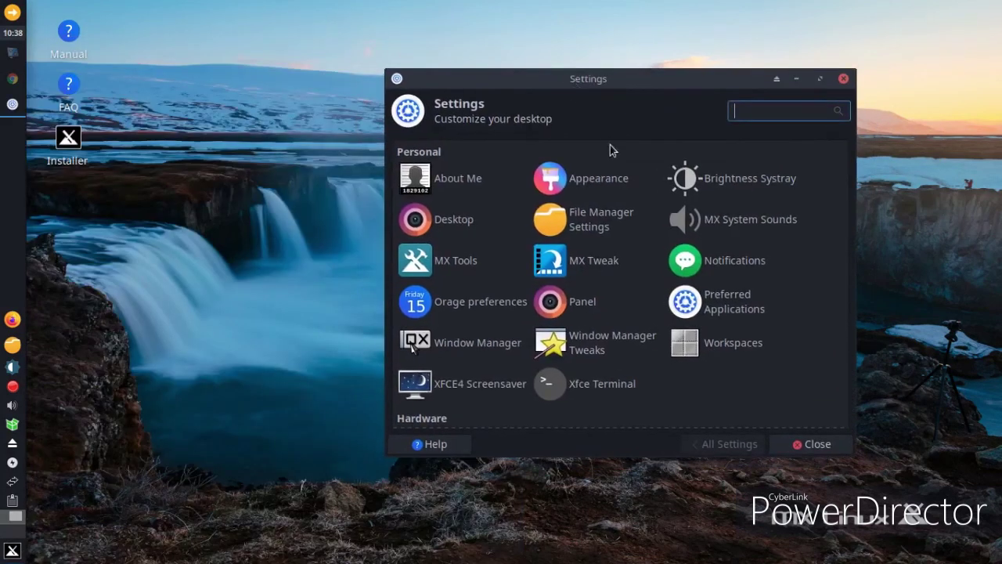
pyautogui.click(616, 181)
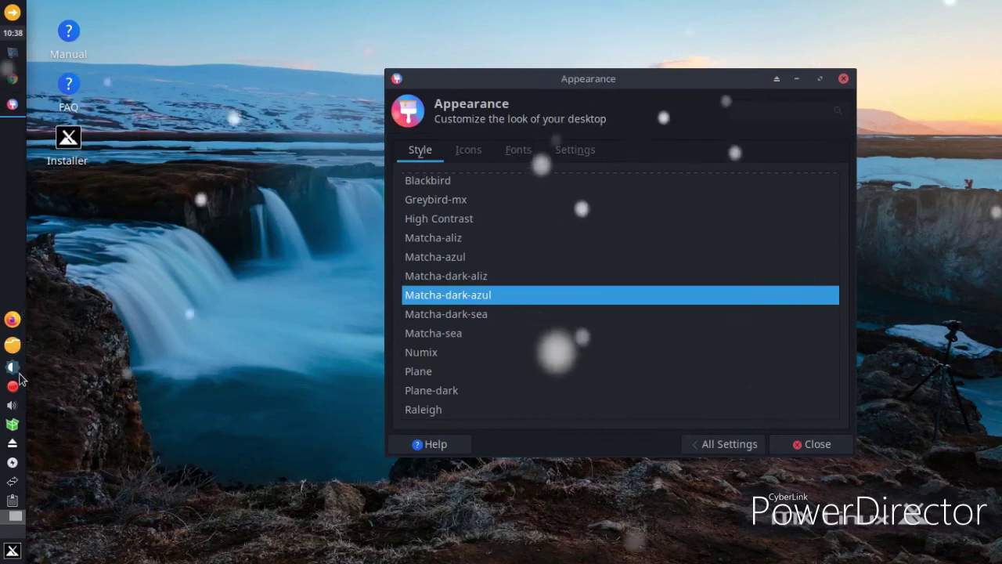
pyautogui.click(13, 319)
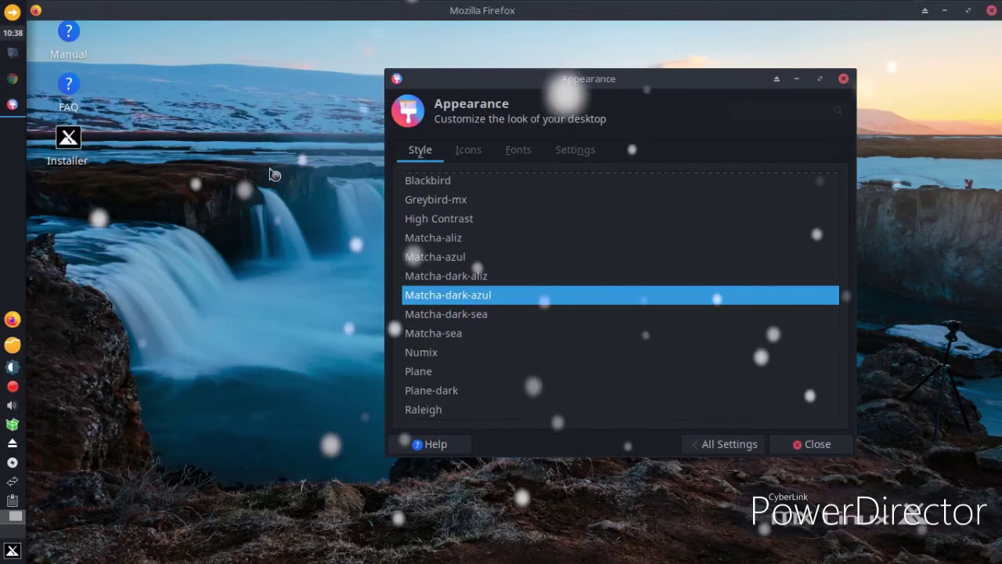